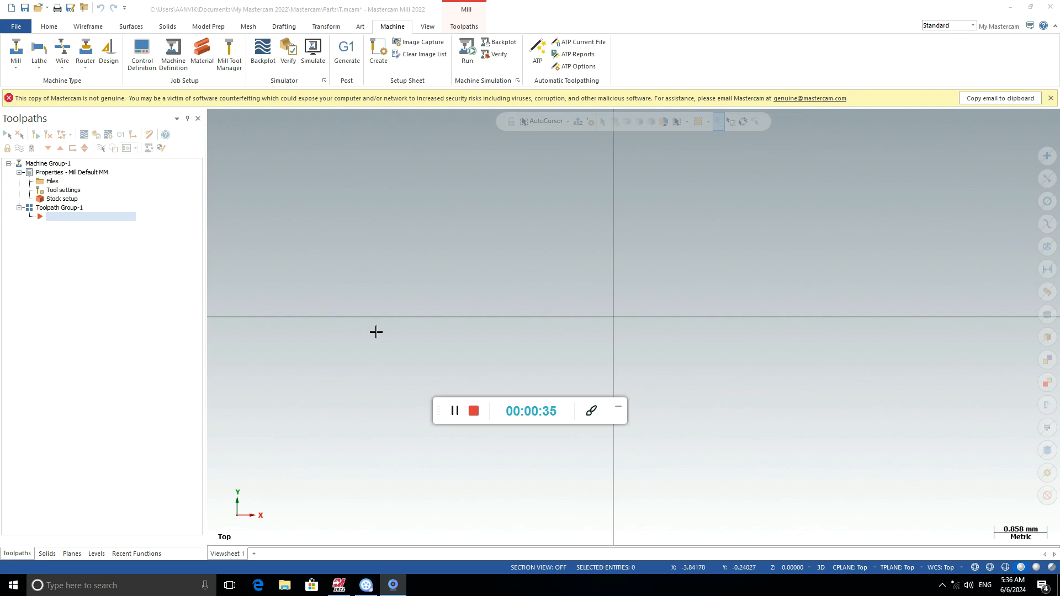
- Add another default mill machine to the part's toolpath tree
left_click(618, 407)
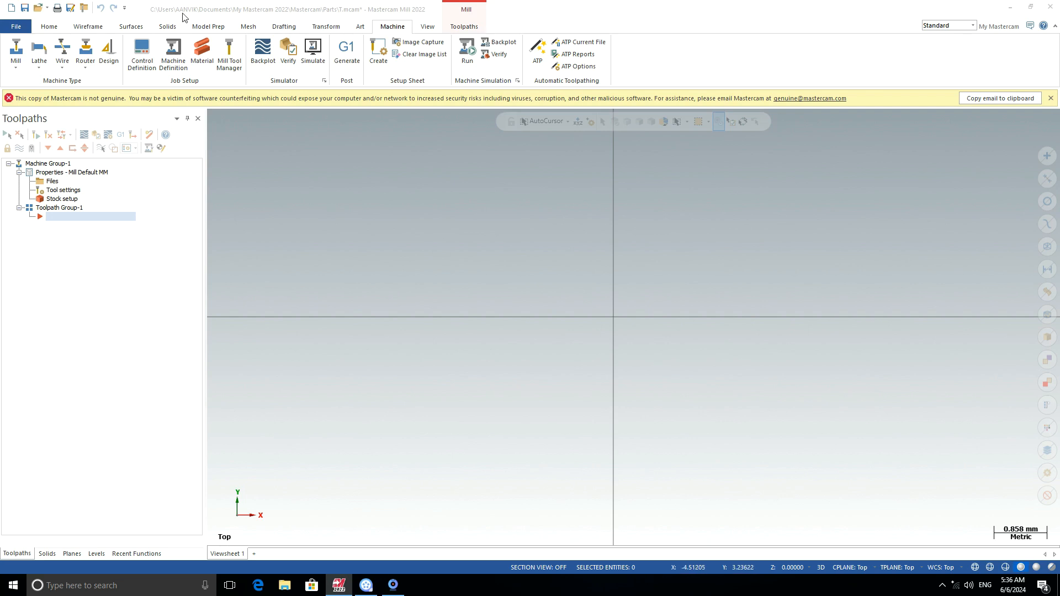
left_click(54, 29)
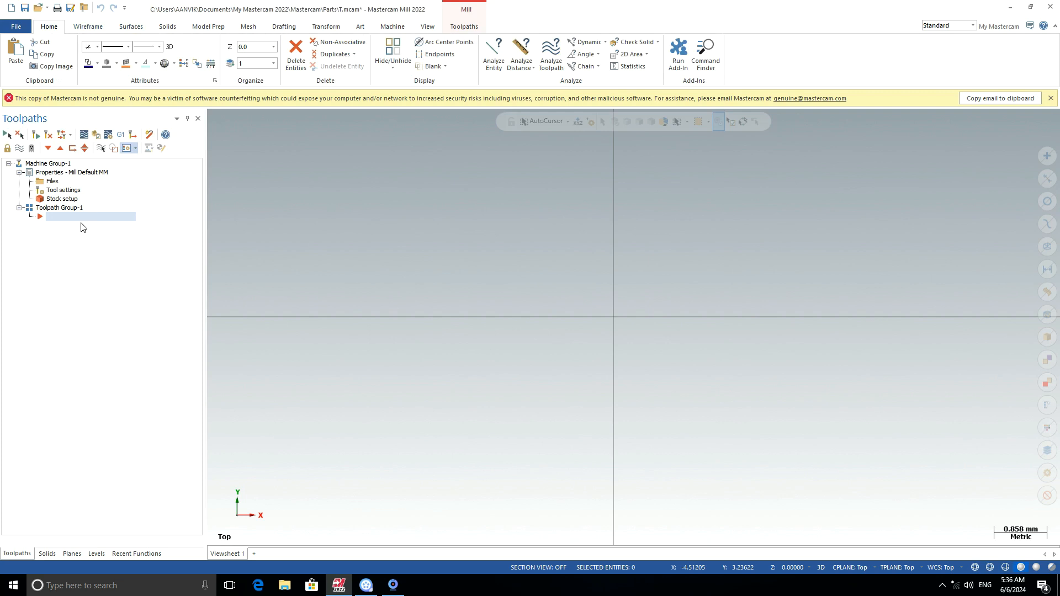
left_click(389, 28)
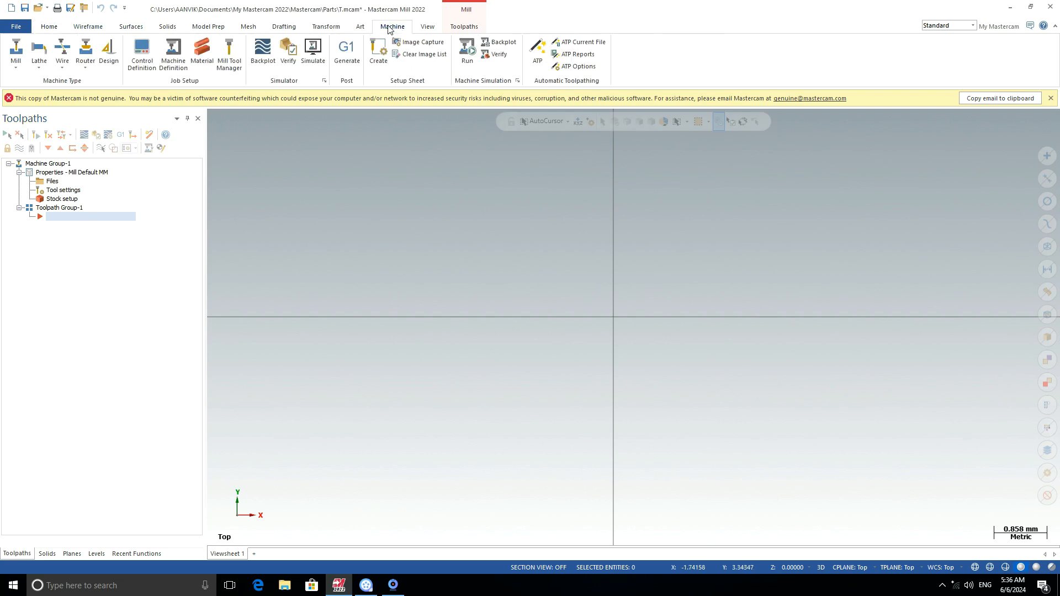
left_click(20, 65)
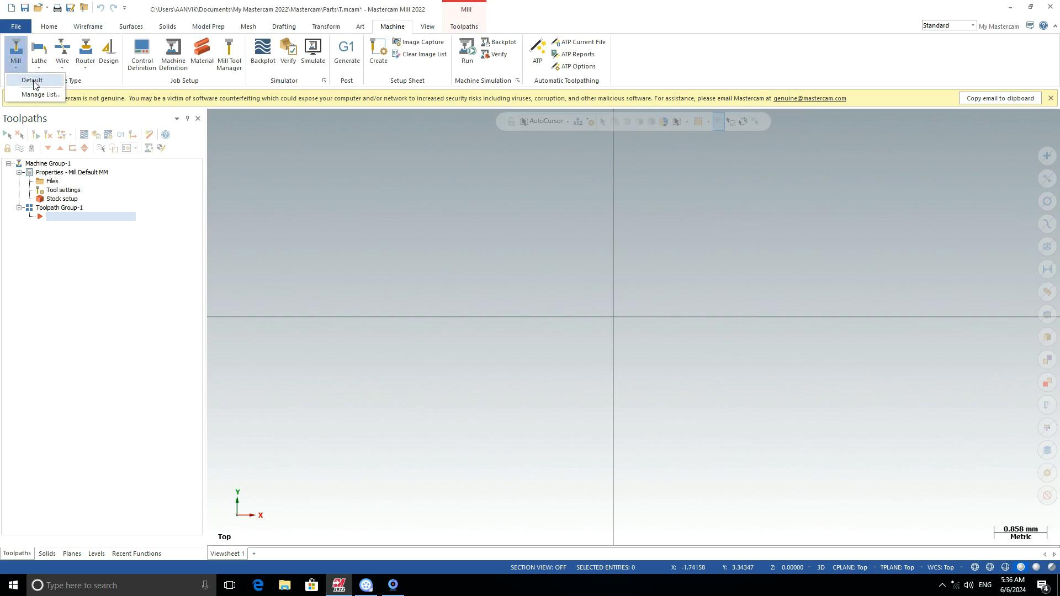
left_click(32, 80)
- Delete the second machine group from the toolpath tree, keeping Machine Group-1
left_click(48, 164)
right_click(48, 164)
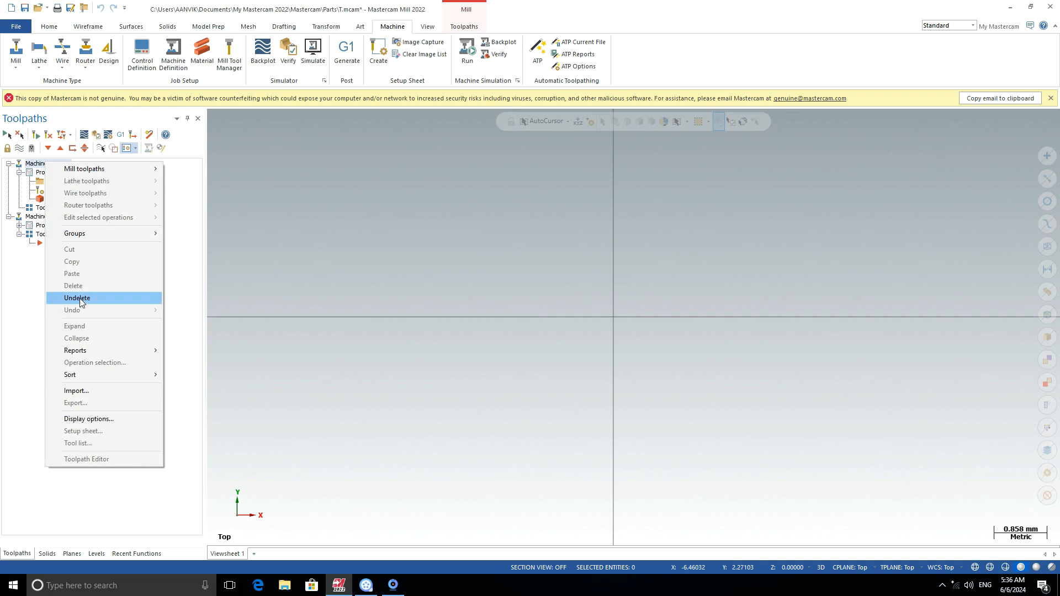
left_click(23, 269)
right_click(44, 218)
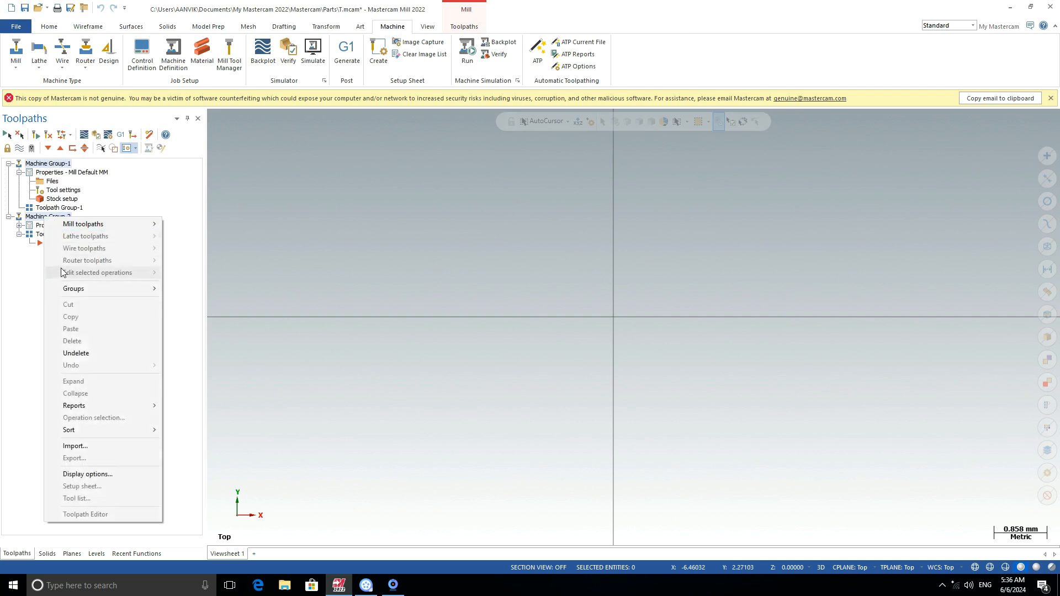
left_click(68, 355)
right_click(33, 217)
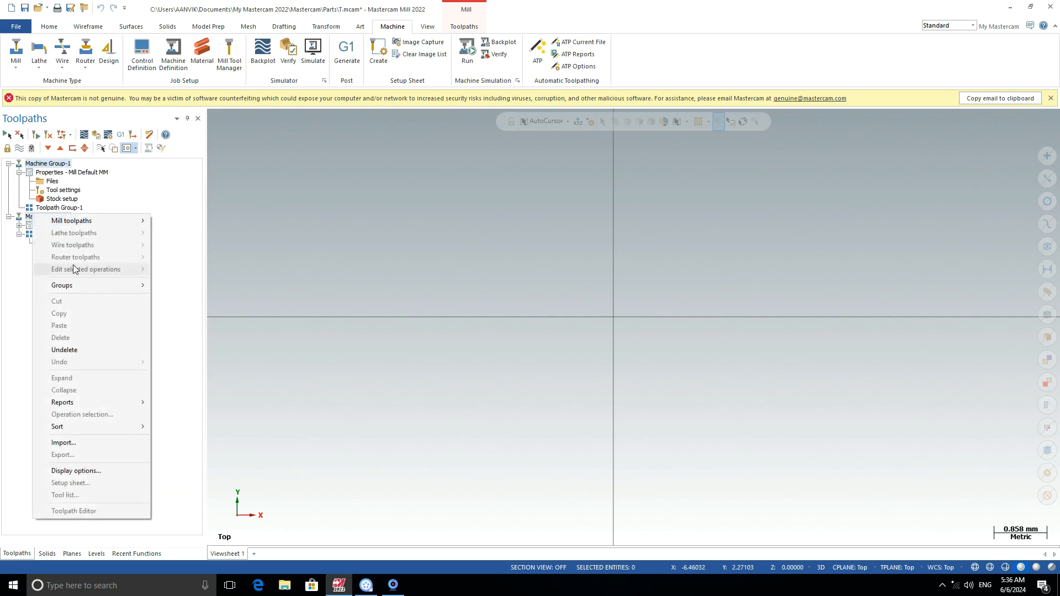
mouse_move(107, 285)
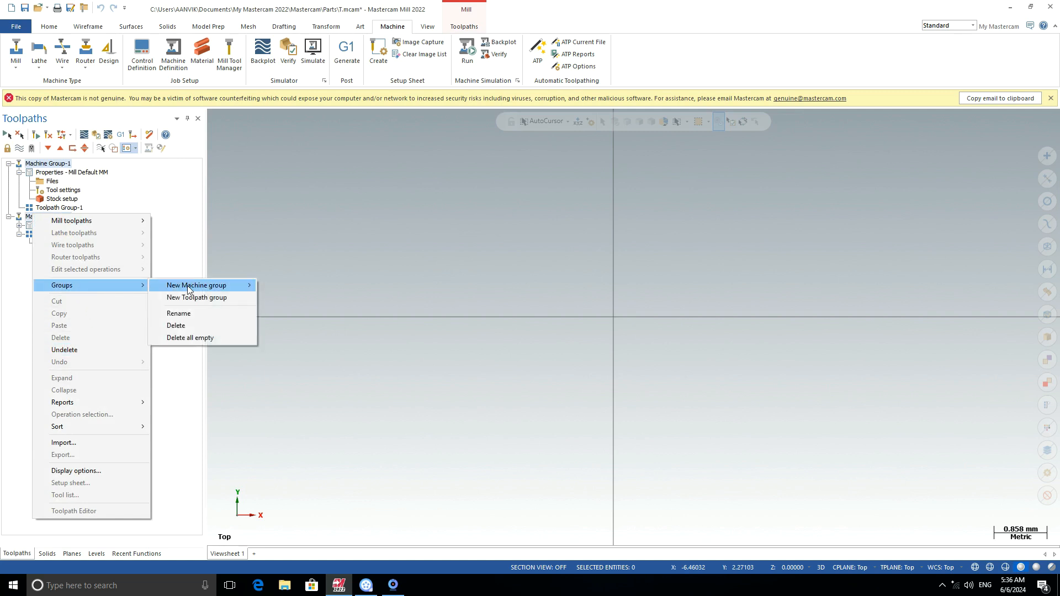
left_click(199, 326)
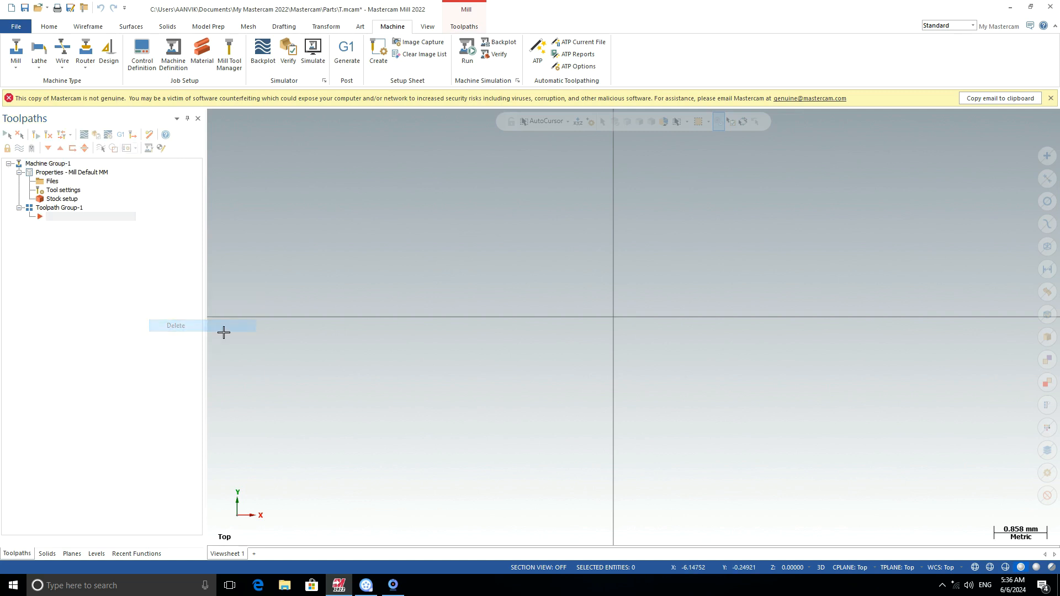
- Open the file properties of Machine Group-1 and bring up its machine definition for editing
left_click(58, 164)
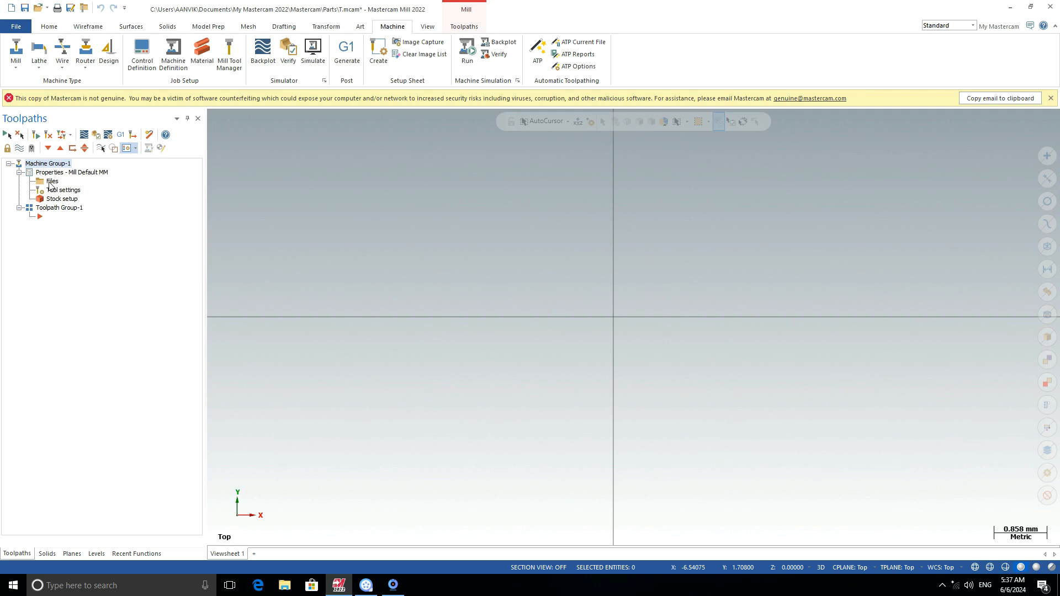
left_click(52, 182)
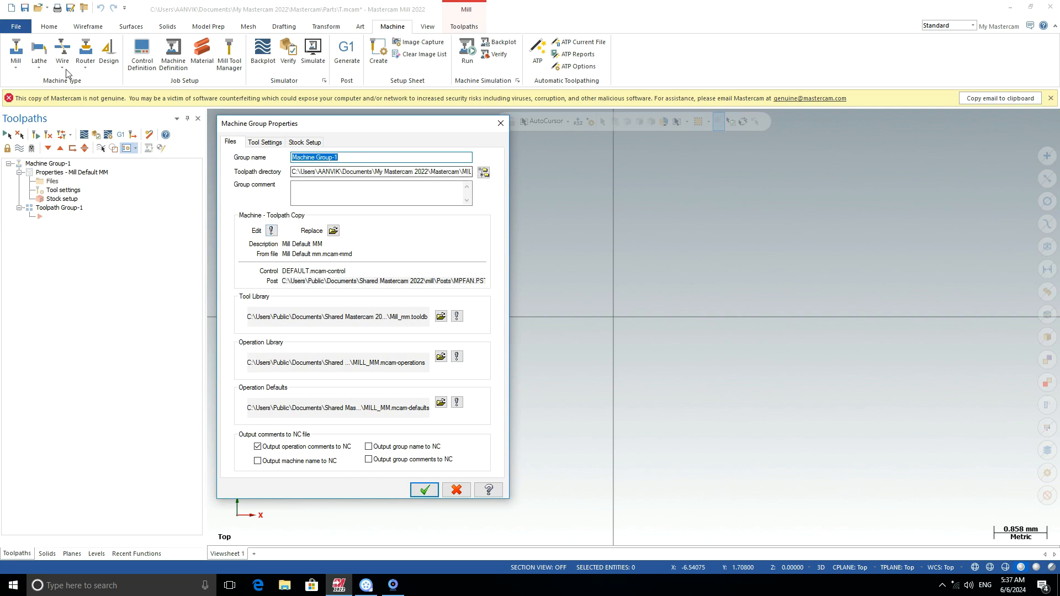
left_click(272, 232)
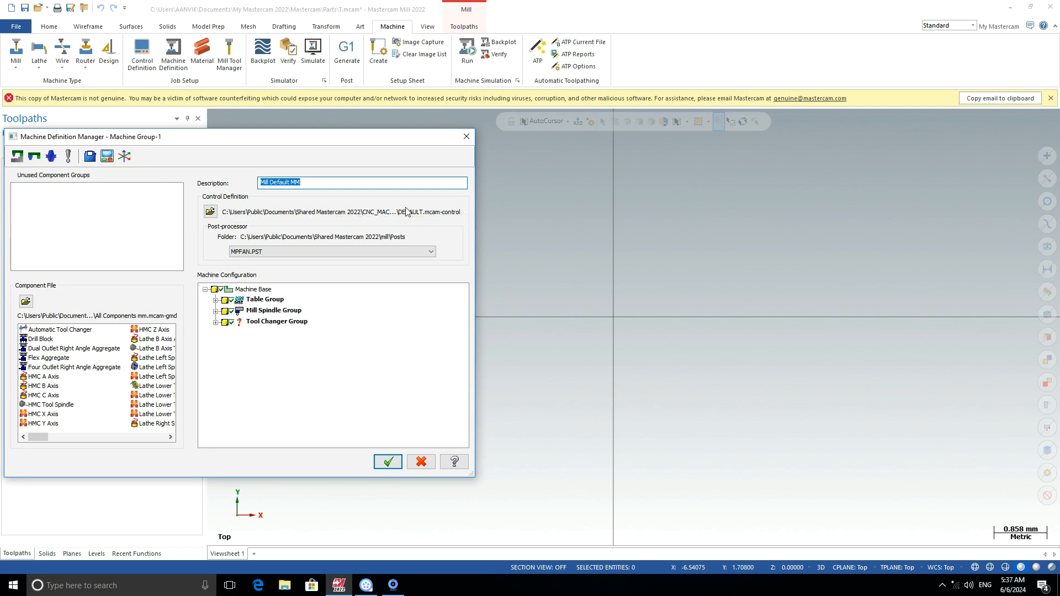
- Look through the available machine components in the component file, including the HMC axes, tool spindle and lathe parts
left_click(34, 376)
left_click(45, 386)
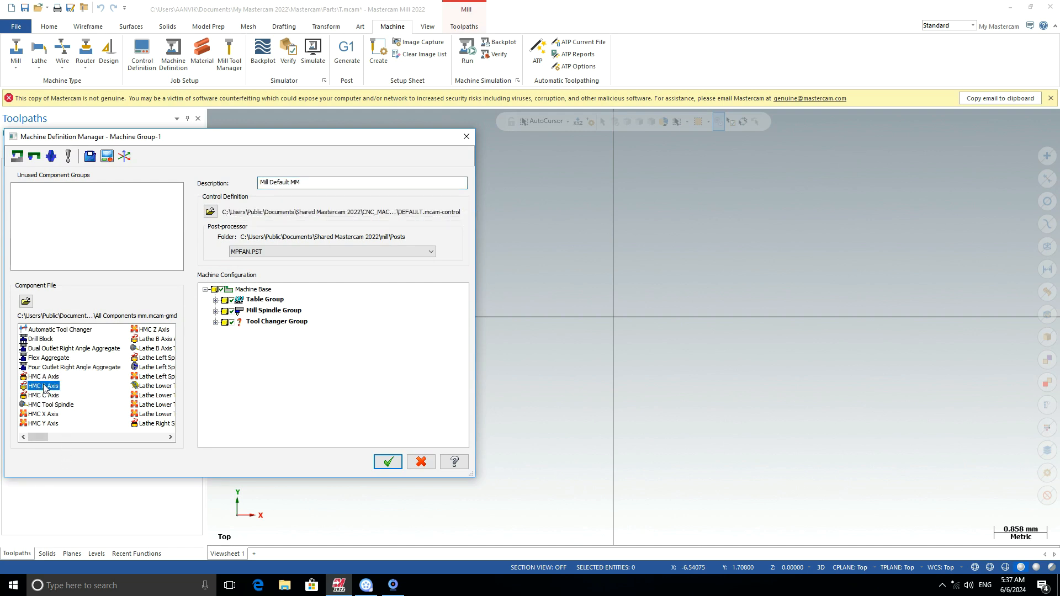
left_click(46, 395)
left_click(42, 405)
left_click(39, 415)
left_click(37, 424)
left_click(45, 332)
left_click(43, 341)
left_click(152, 339)
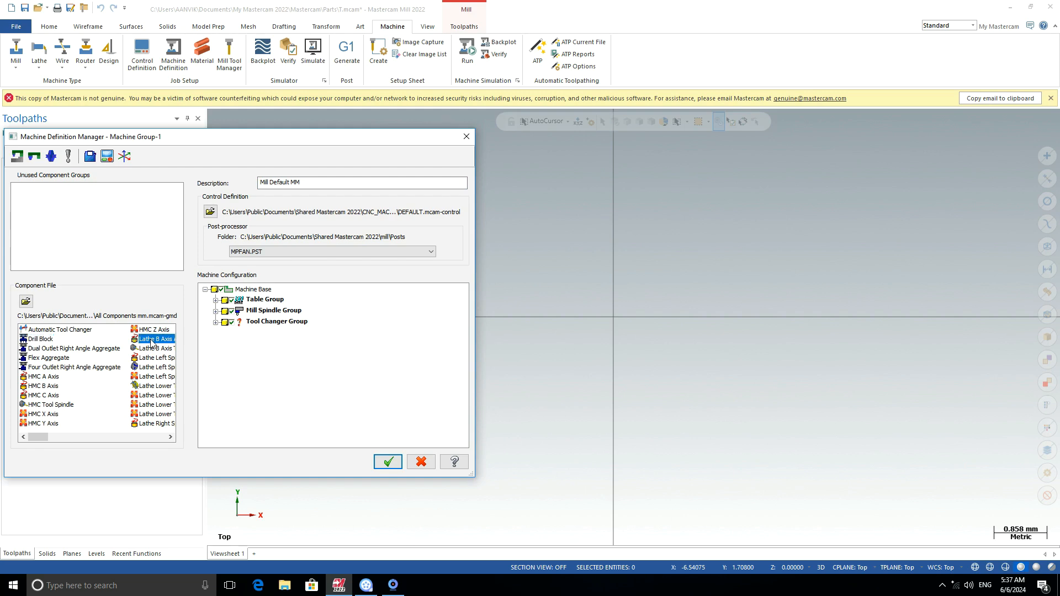
left_click(150, 367)
left_click(147, 395)
left_click(147, 415)
left_click(151, 358)
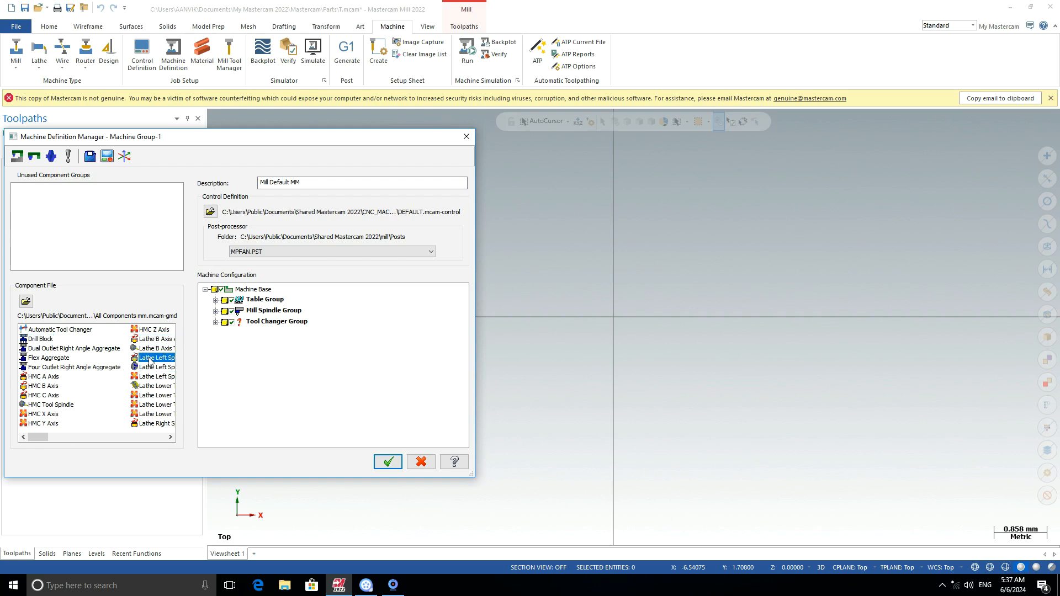
- Expand the Table Group in the machine configuration to examine its Y, X and A axes and machine table
left_click(216, 300)
left_click(226, 311)
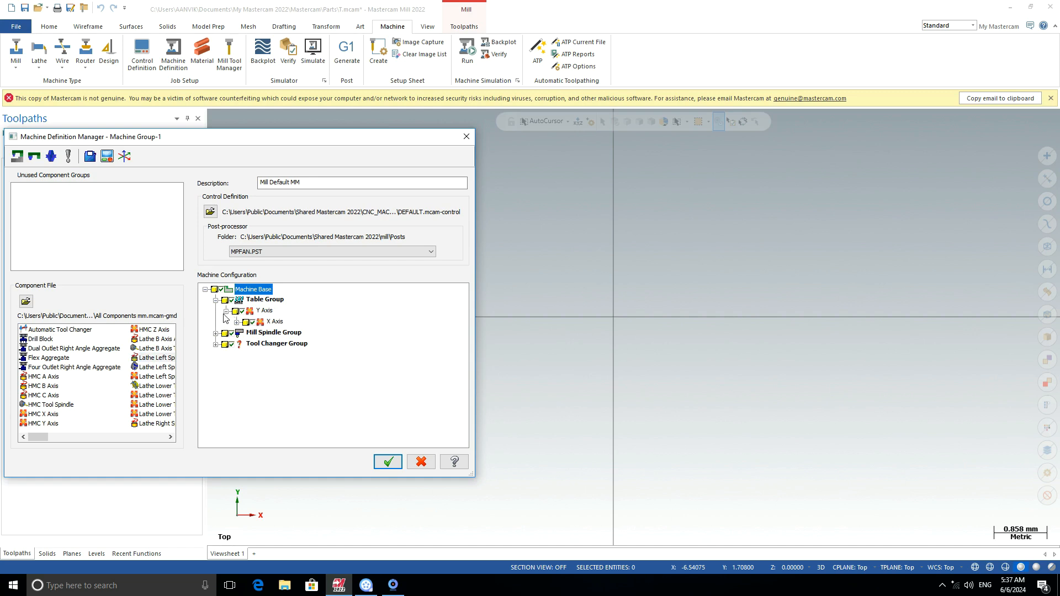
left_click(236, 322)
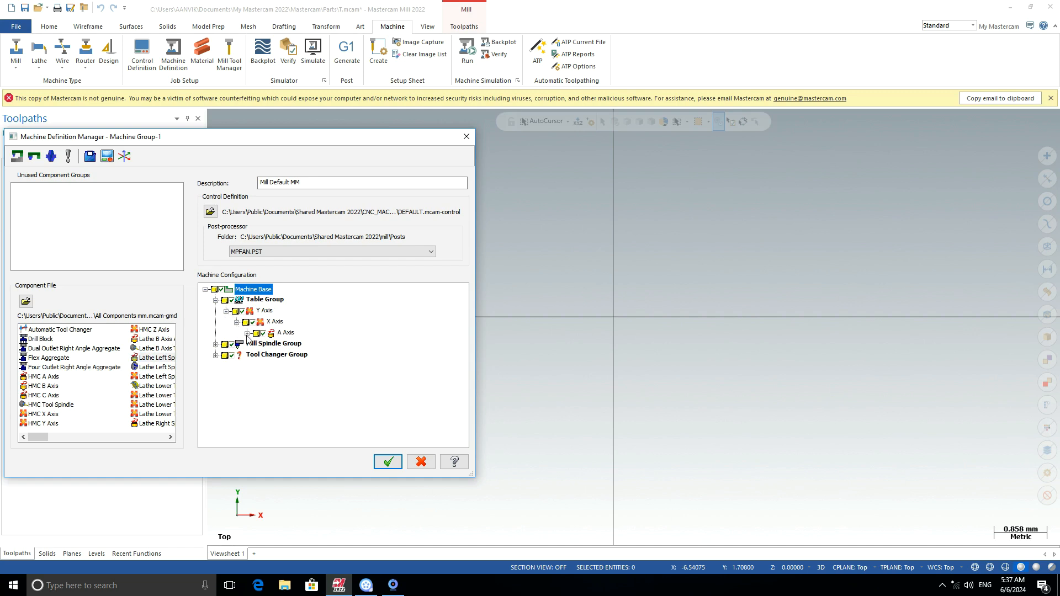
left_click(247, 333)
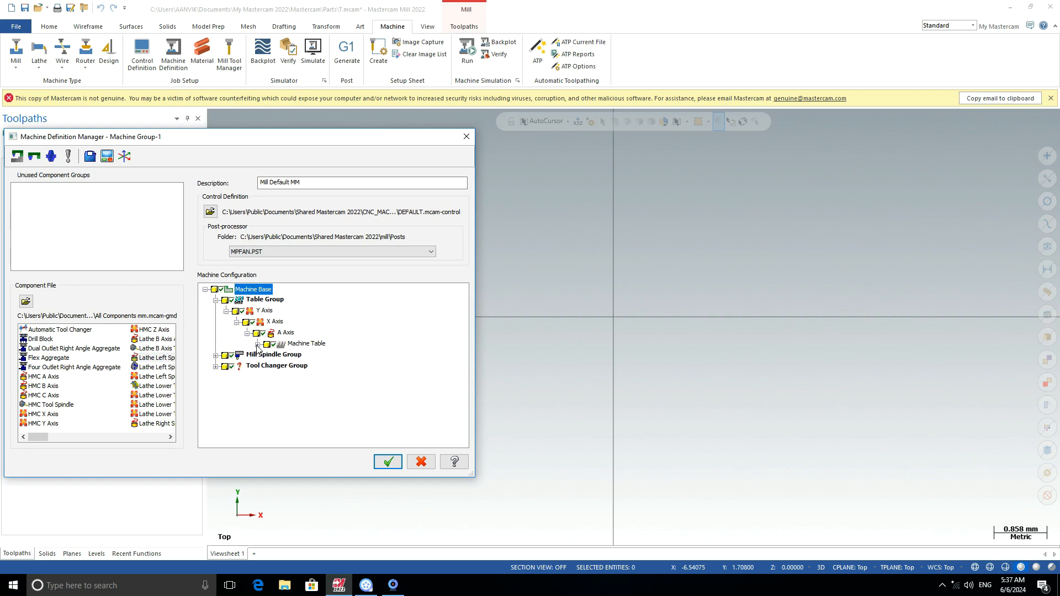
left_click(258, 345)
left_click(236, 323)
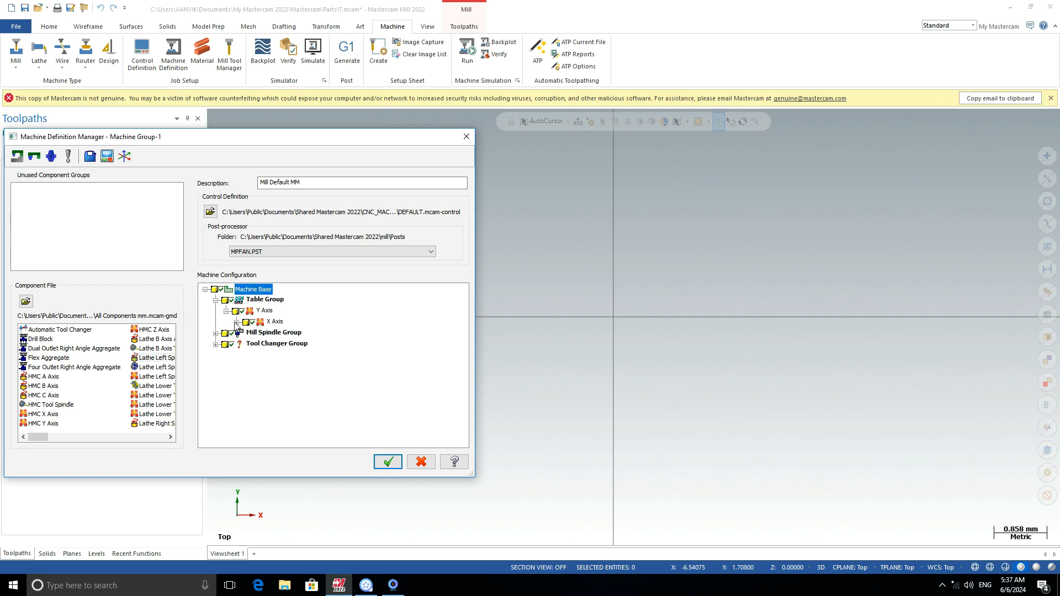
- Examine the X axis travel limits in inches and millimetres, and close the machine definition without changing it
left_click(271, 323)
double_click(272, 324)
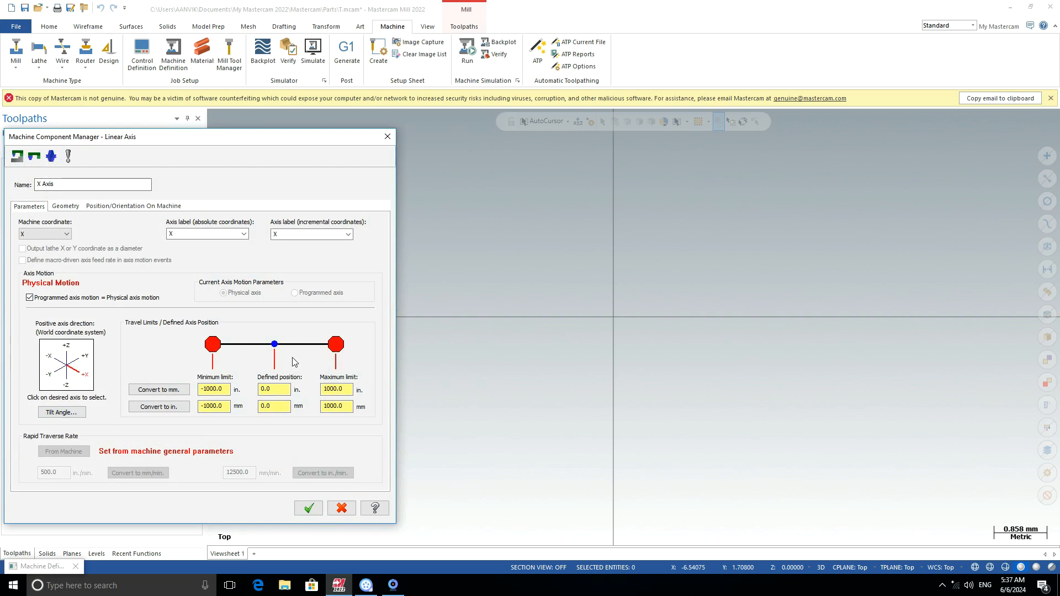
left_click(214, 389)
key("Tab")
key("Tab")
left_click(209, 408)
left_click(387, 136)
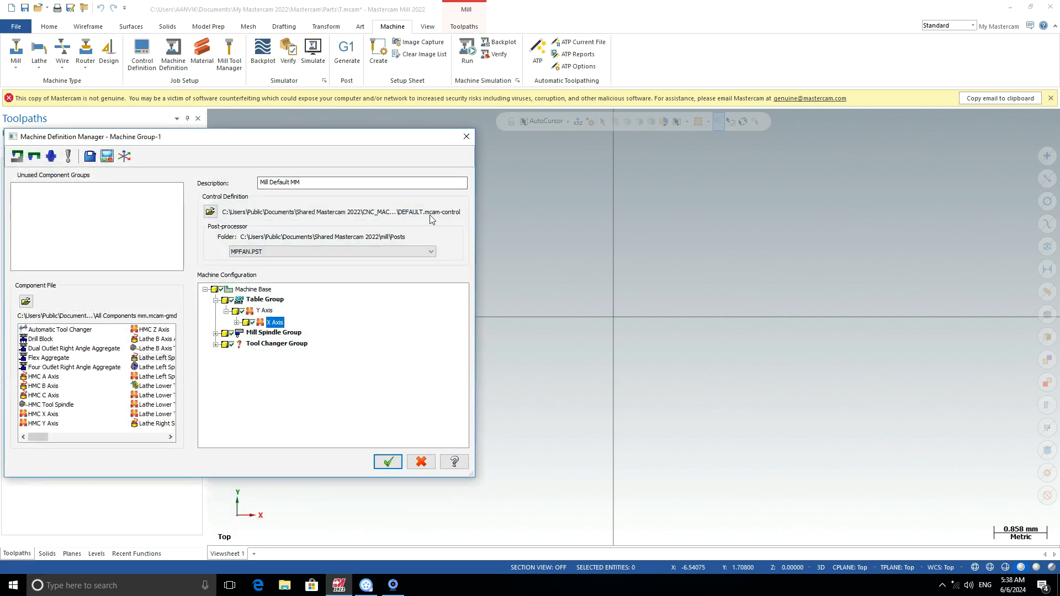
left_click(466, 136)
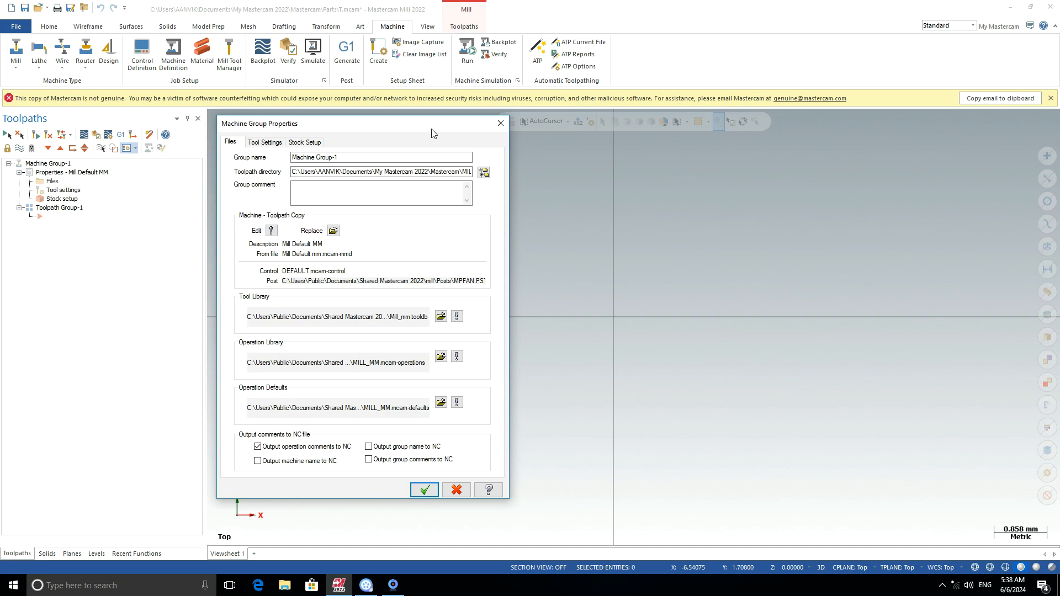
- Replace the machine group's machine definition with the MILL DEFAULT MM file from the CNC_MACHINES folder
left_click(333, 230)
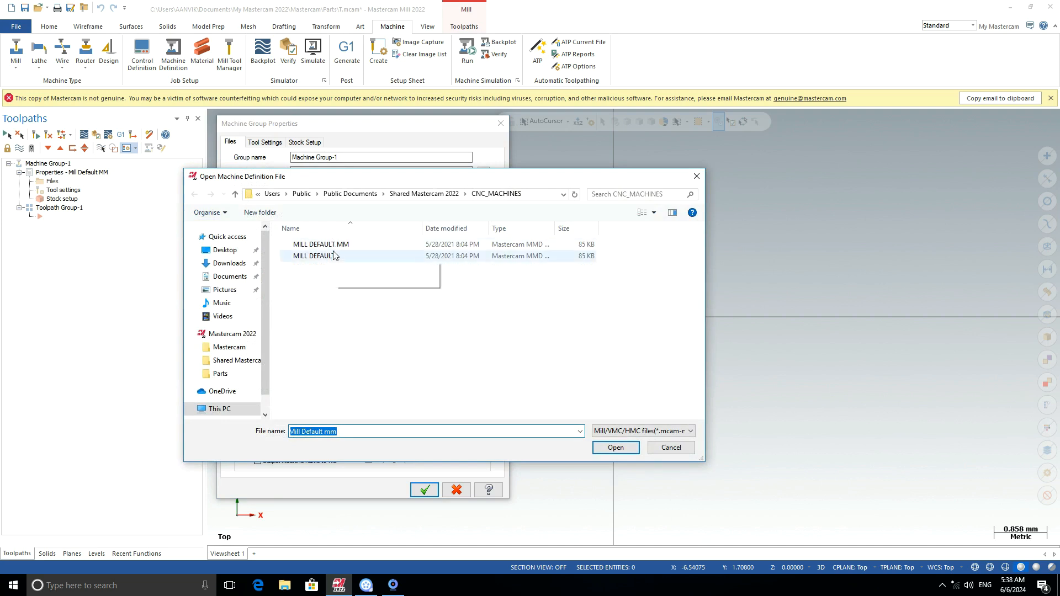
left_click(325, 250)
left_click(328, 259)
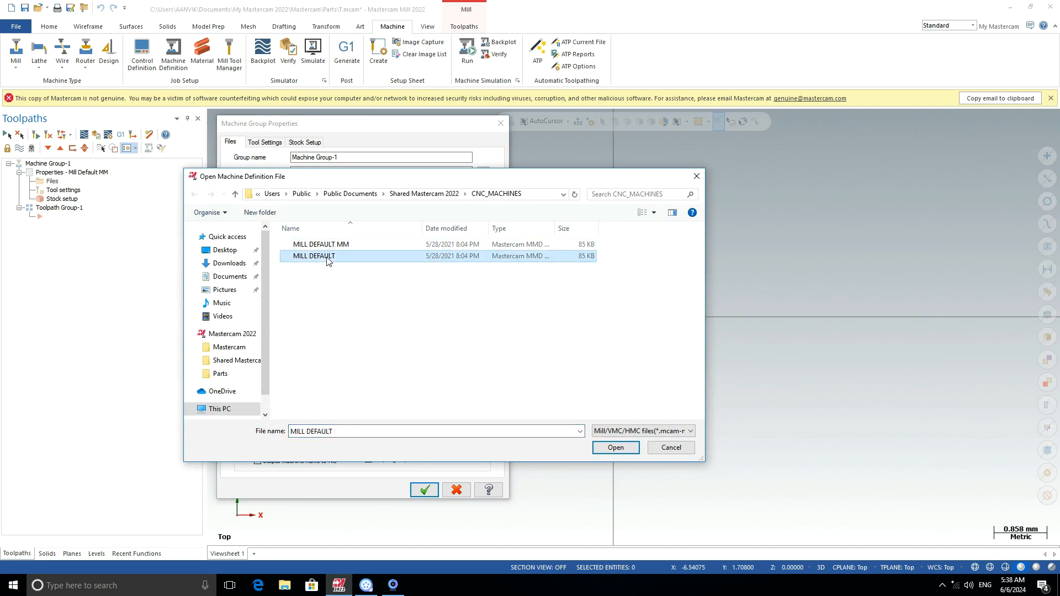
left_click(324, 249)
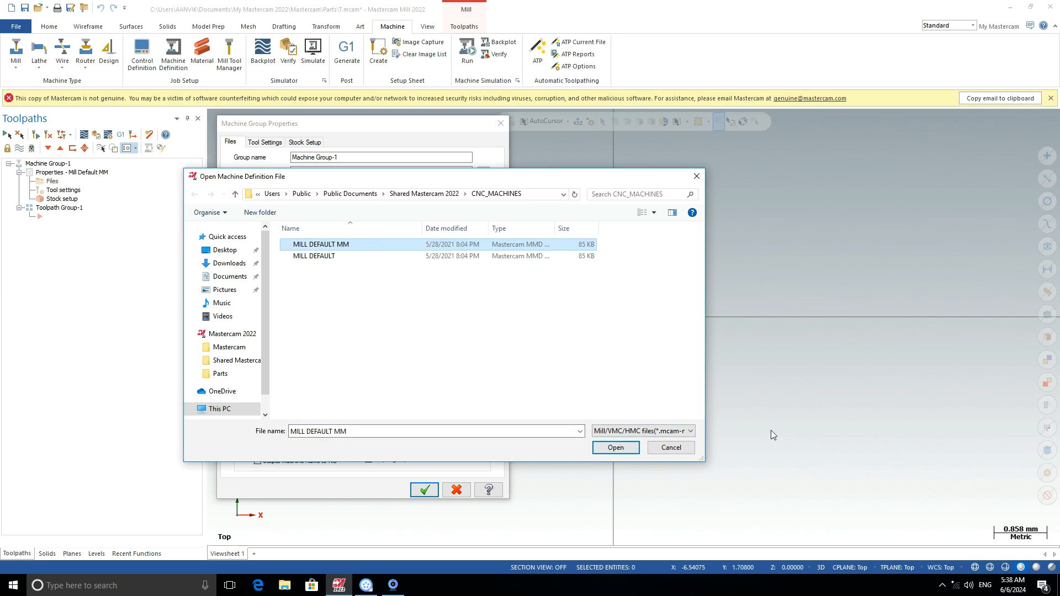
left_click(671, 432)
left_click(670, 431)
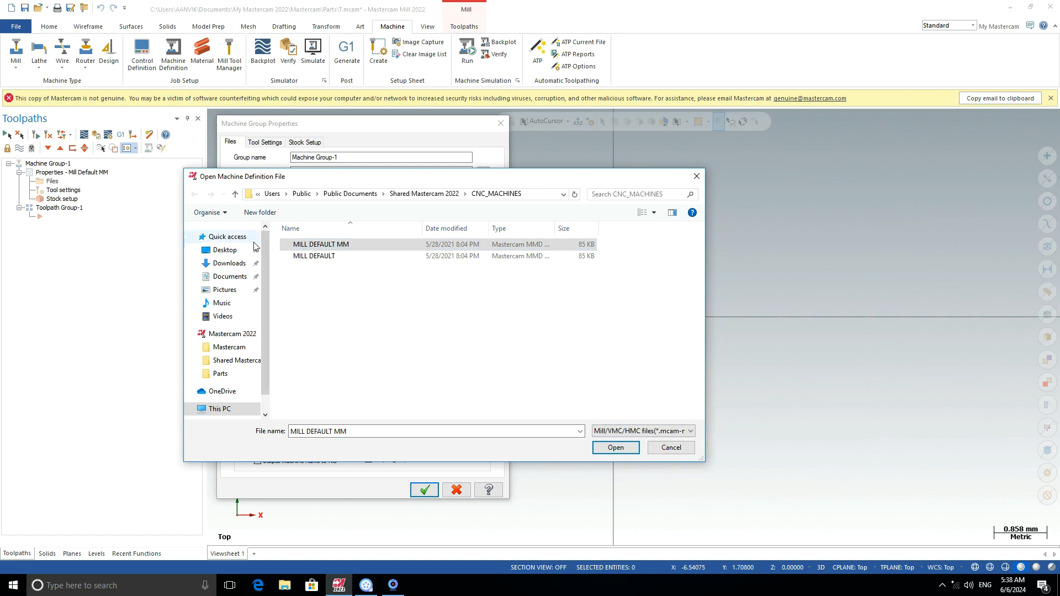
left_click(616, 449)
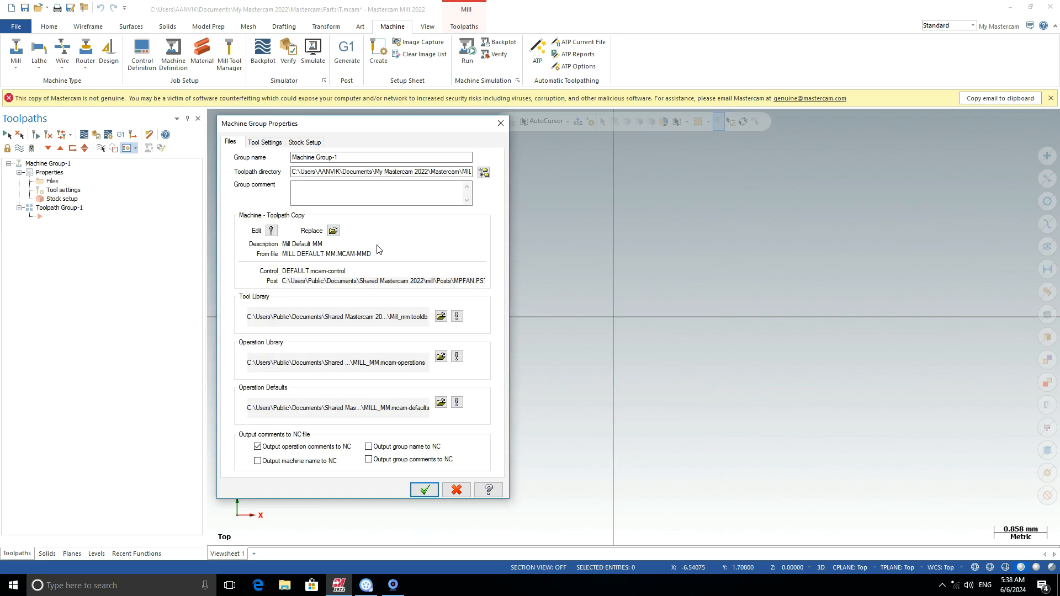
- Set the default program number in the machine group's tool settings to 2564
left_click(264, 142)
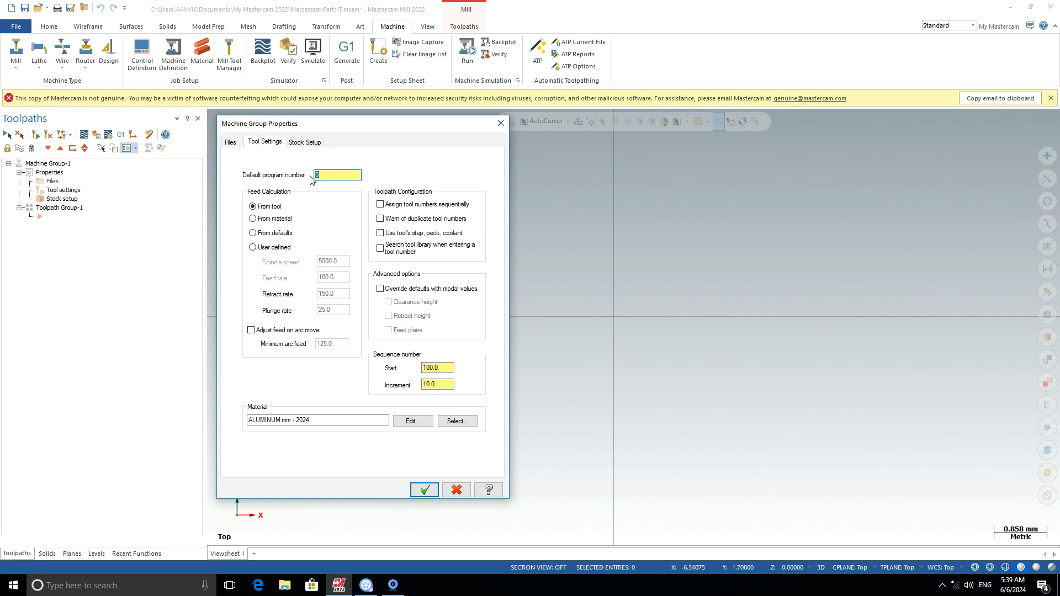
type("2564")
- Try the User defined and From material feed calculation options, and return the feed calculation to From tool
left_click(261, 249)
key("Tab")
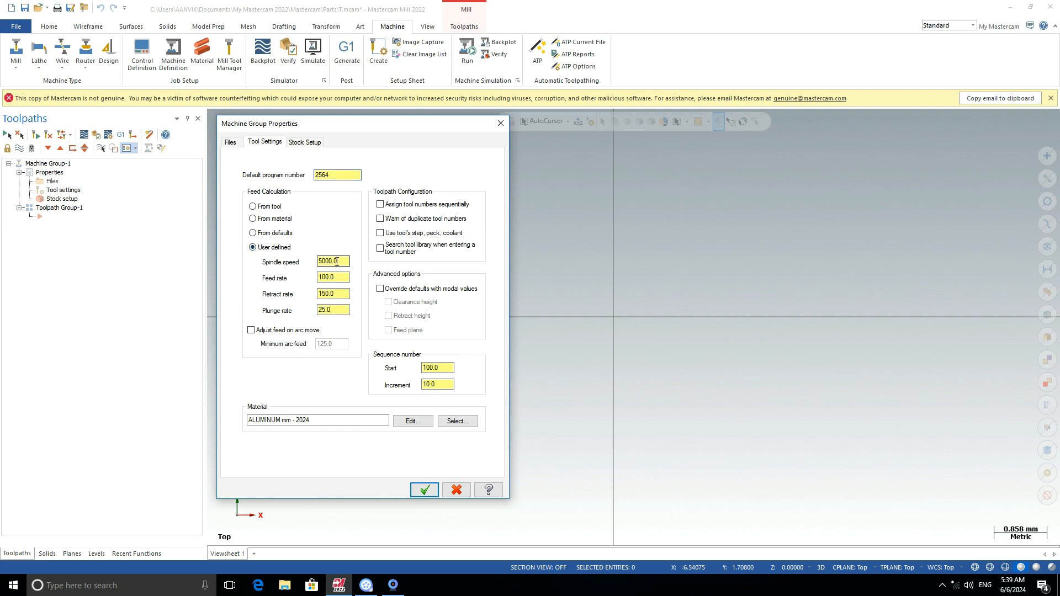
key("Tab")
key("Tab")
key("Tab")
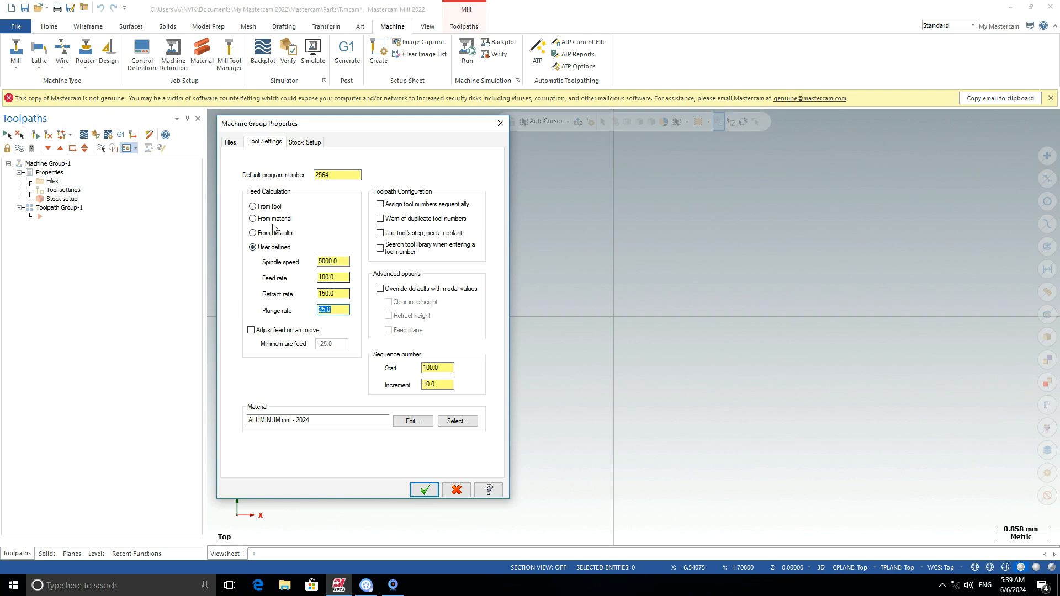
left_click(252, 207)
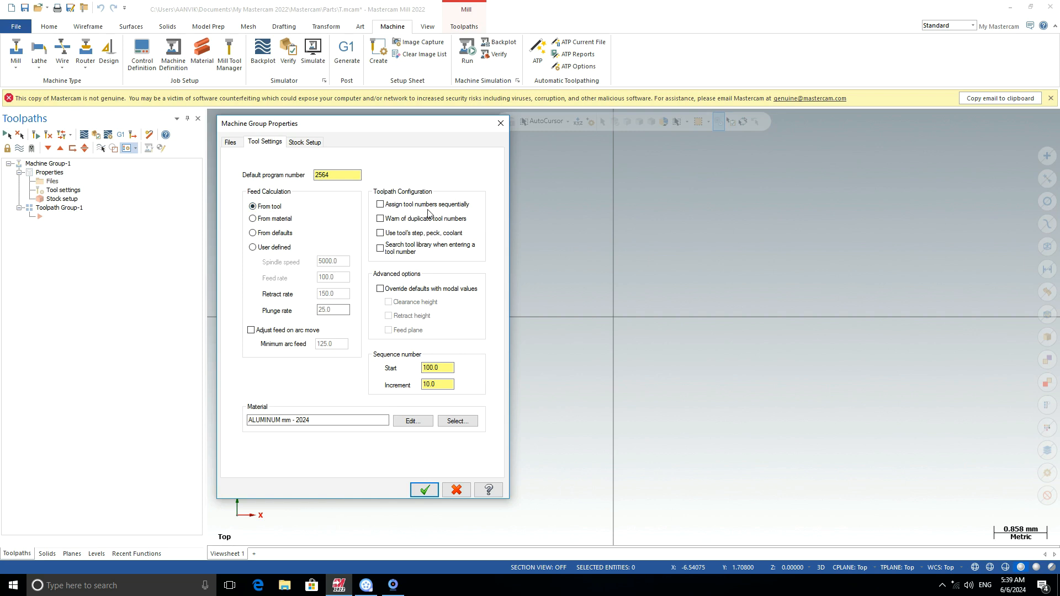
left_click(268, 221)
left_click(263, 209)
- Enable sequential tool number assignment and the warning for duplicate tool numbers in the toolpath configuration
left_click(380, 205)
left_click_drag(337, 128, 548, 152)
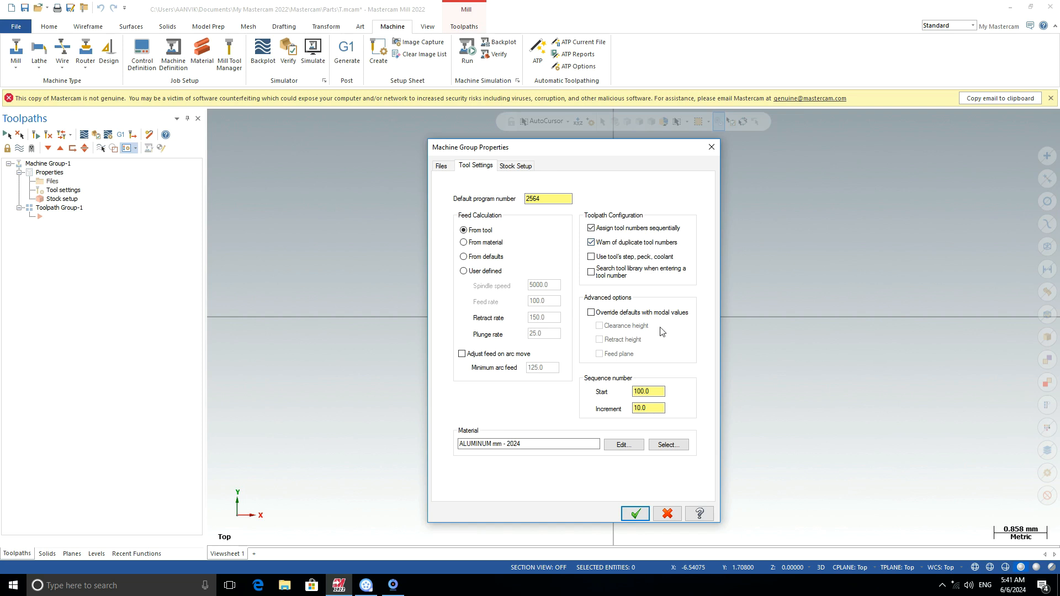
left_click(633, 391)
left_click_drag(657, 391, 633, 391)
left_click(654, 391)
left_click_drag(655, 408, 622, 409)
- Review the ALUMINUM mm - 2024 material definition, keep its ISO group as Unknown, and accept the machine group properties
left_click(625, 445)
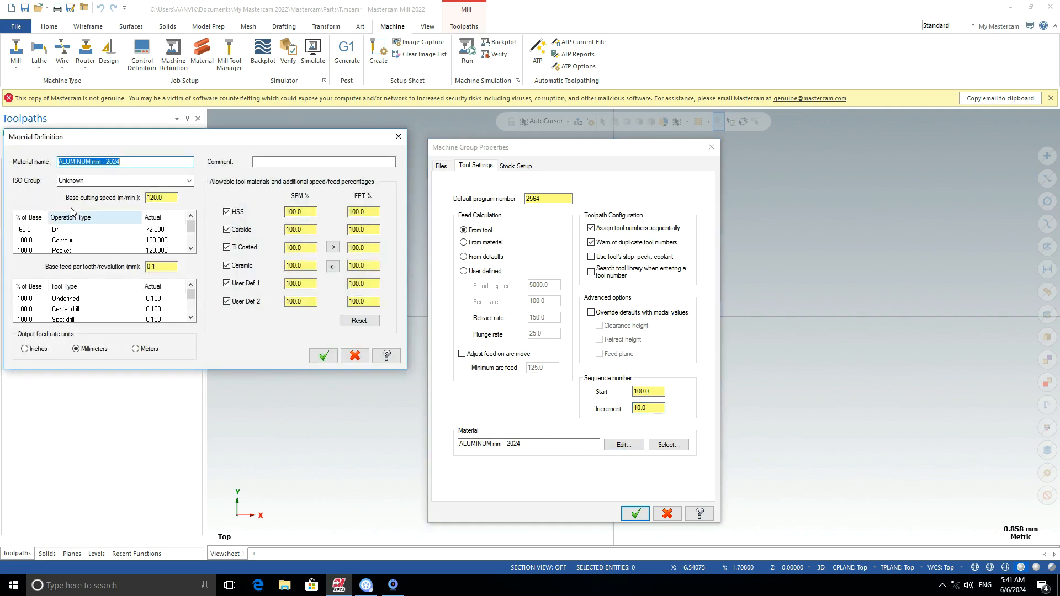
left_click_drag(189, 227, 190, 238)
left_click(285, 213)
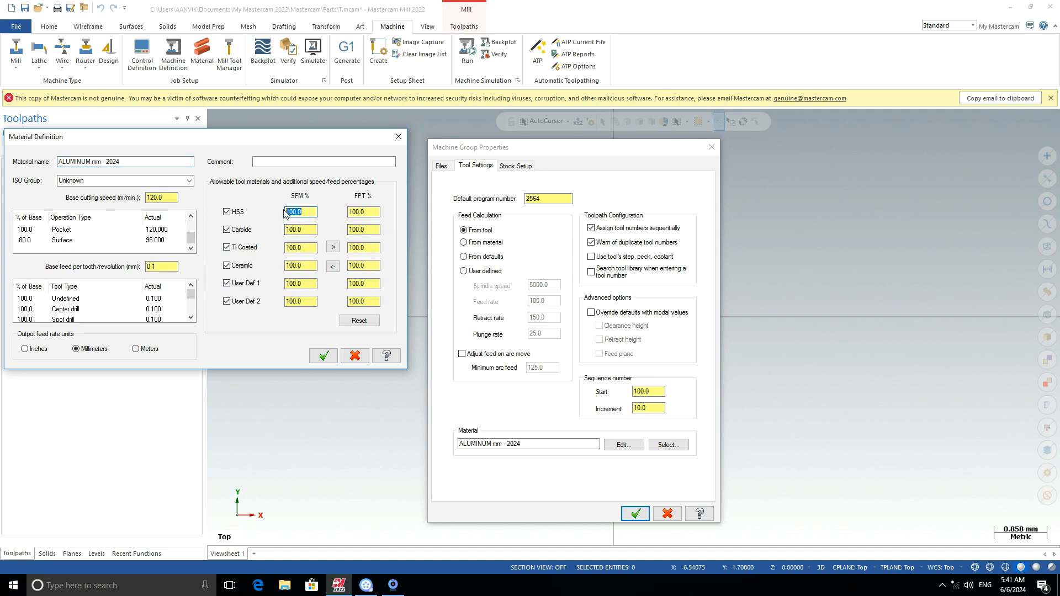
left_click_drag(371, 212, 295, 229)
left_click(294, 230)
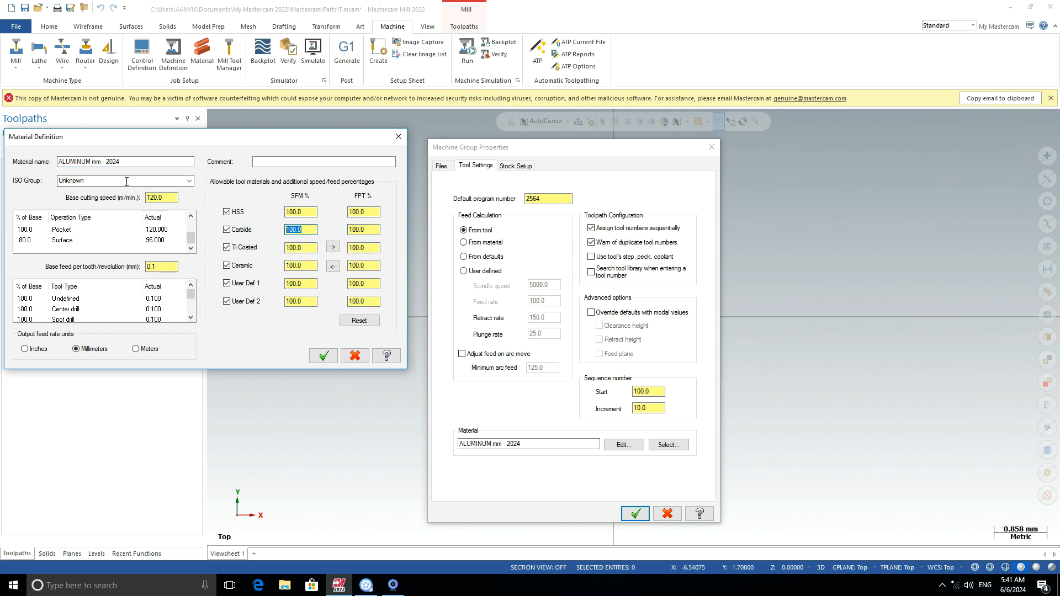
left_click(189, 182)
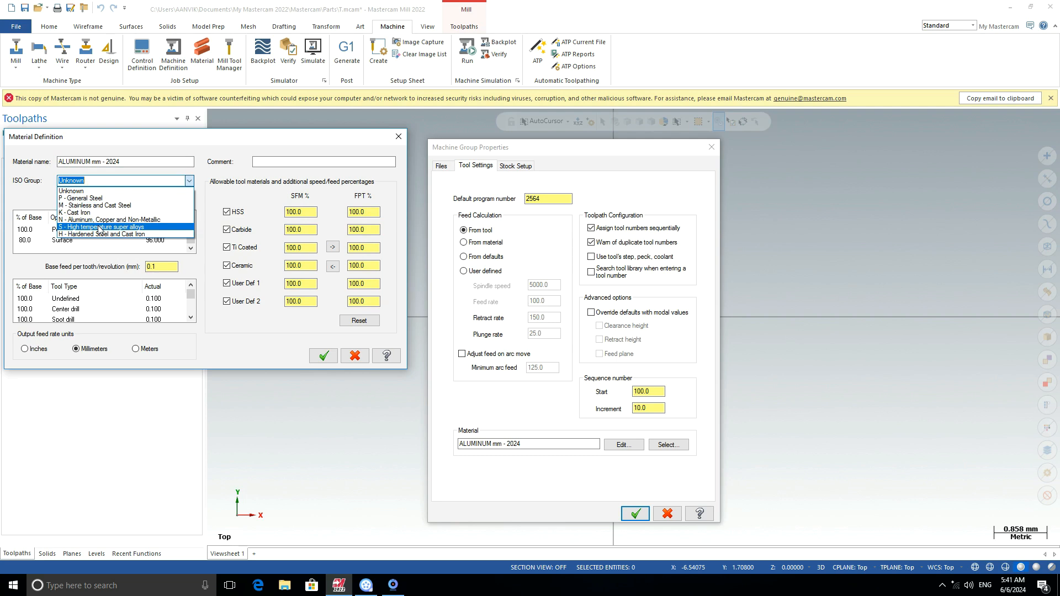
left_click(100, 192)
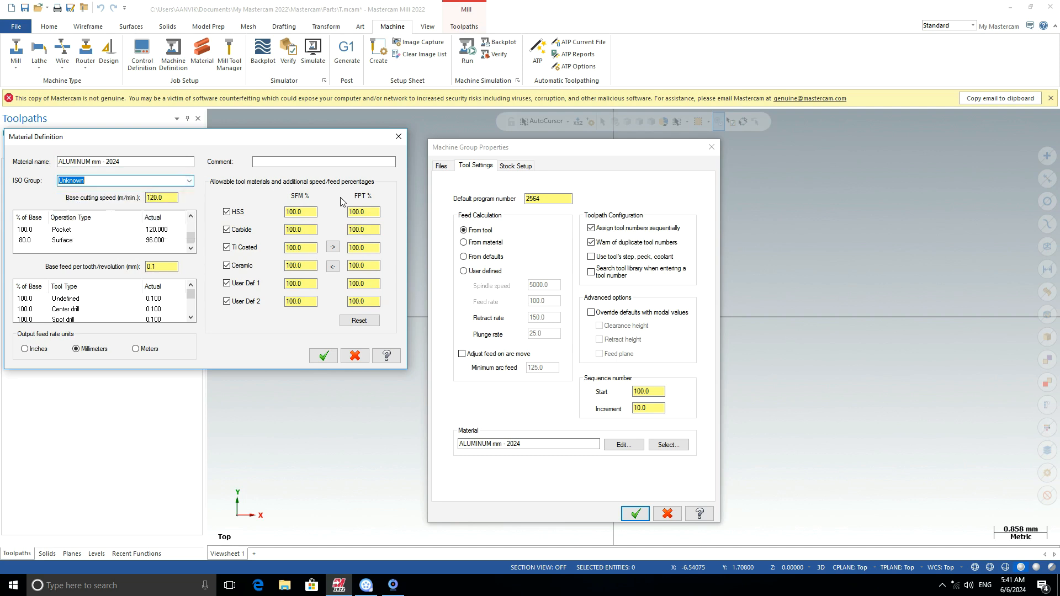
left_click(324, 356)
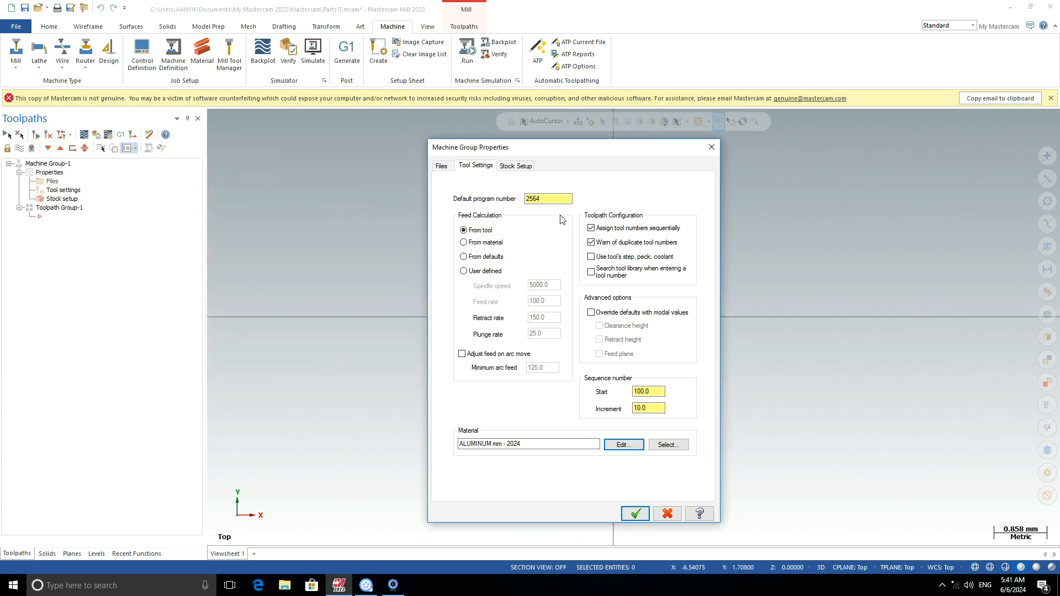
left_click(633, 514)
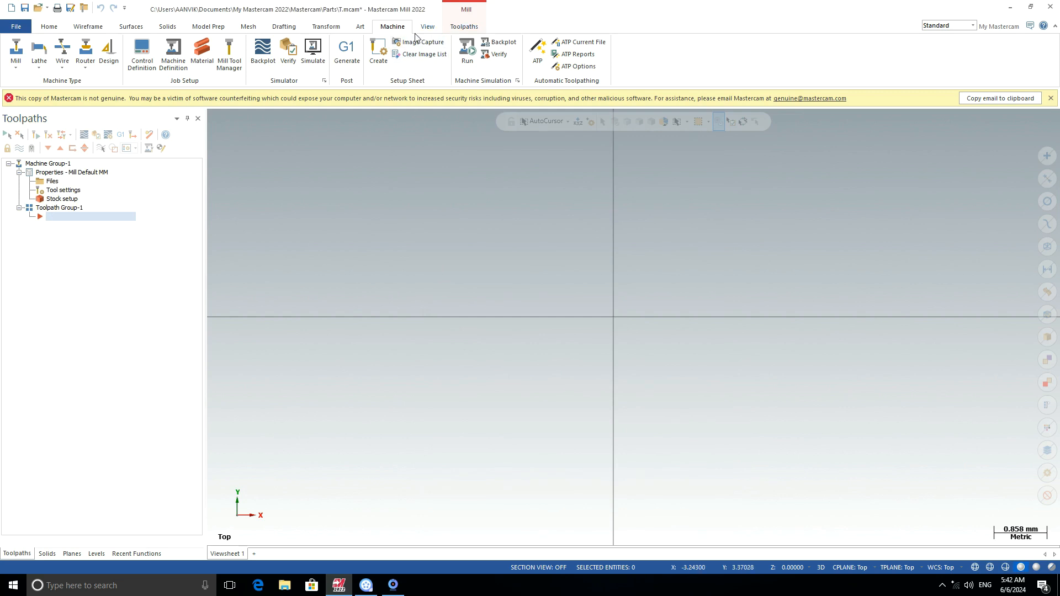
- Draw a wireframe rectangle about 4.09 mm wide and 2.65 mm high with its first corner at the origin
left_click(88, 26)
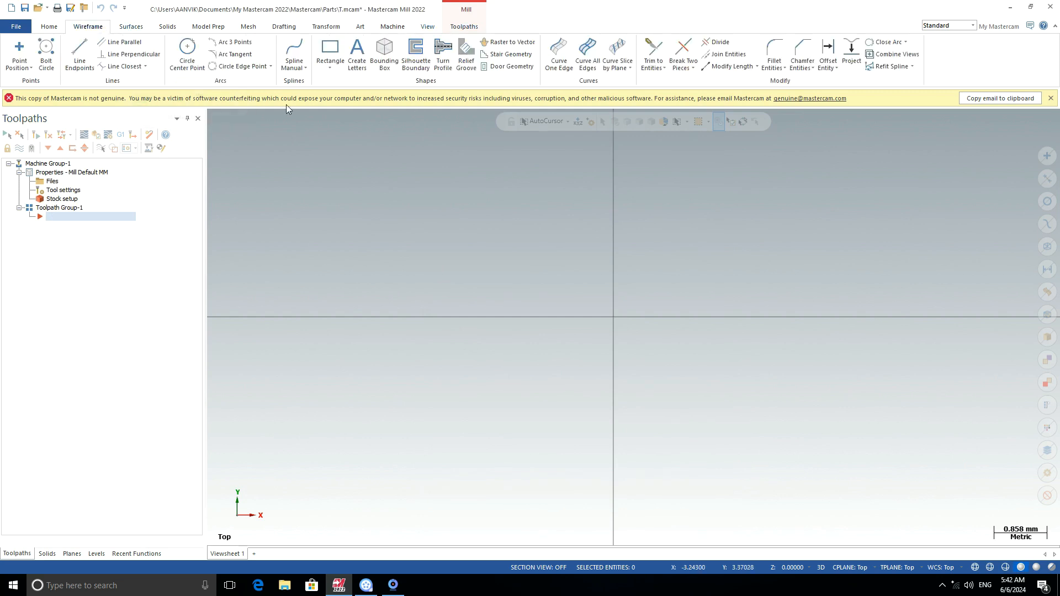
left_click(331, 50)
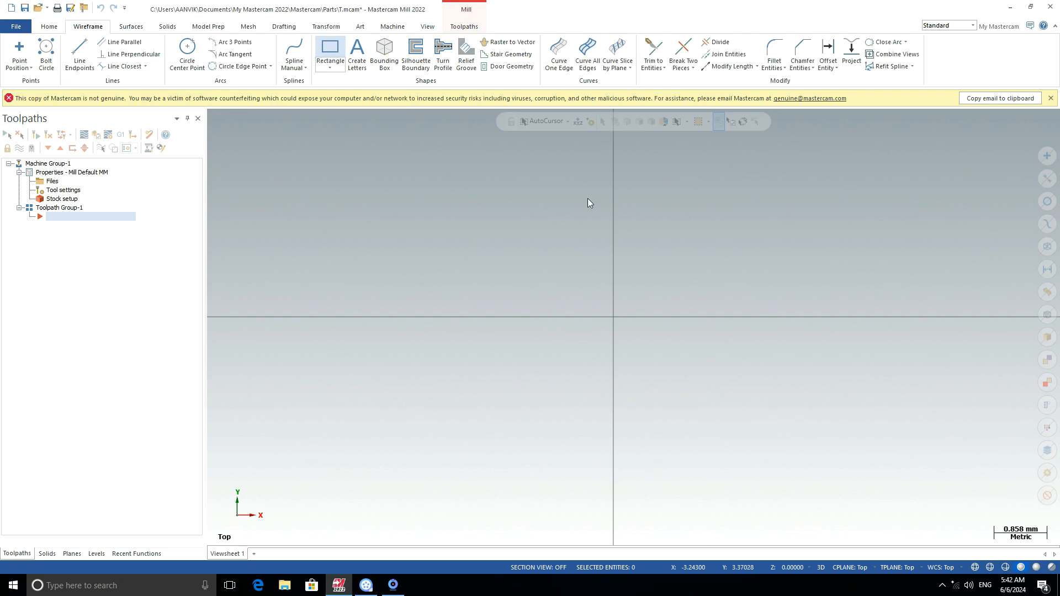
left_click(613, 317)
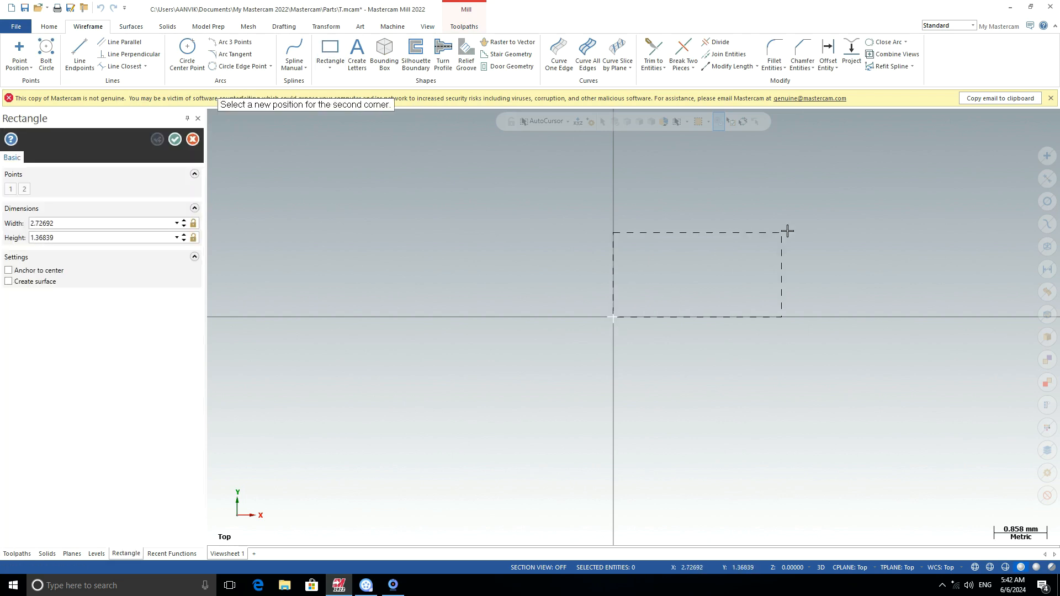
left_click(866, 154)
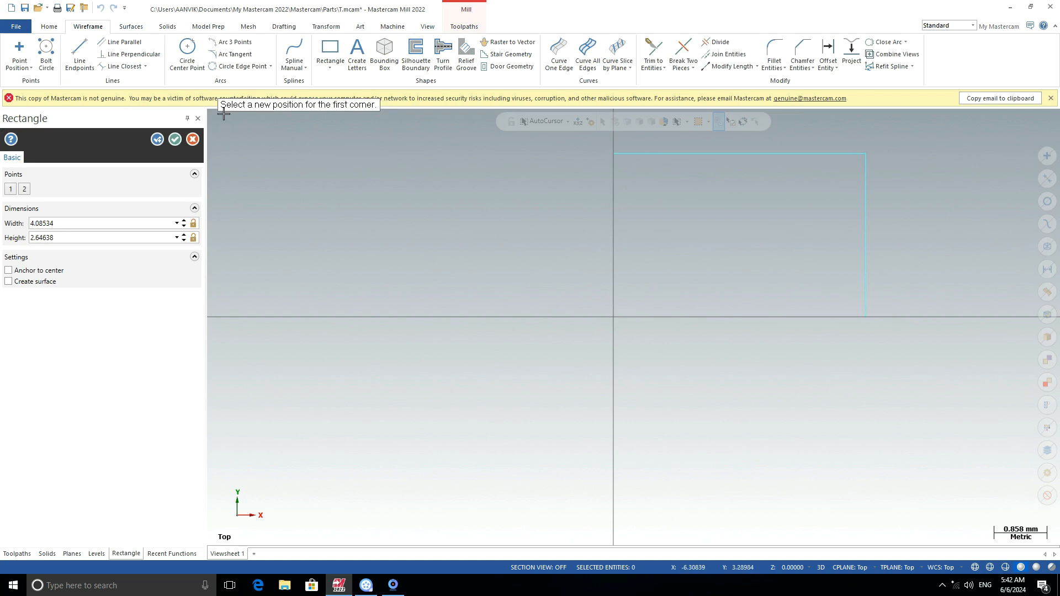
left_click(175, 140)
- Open the machine group's stock setup and place its dialog clear of the rectangle
scroll(475, 381, "down", 2)
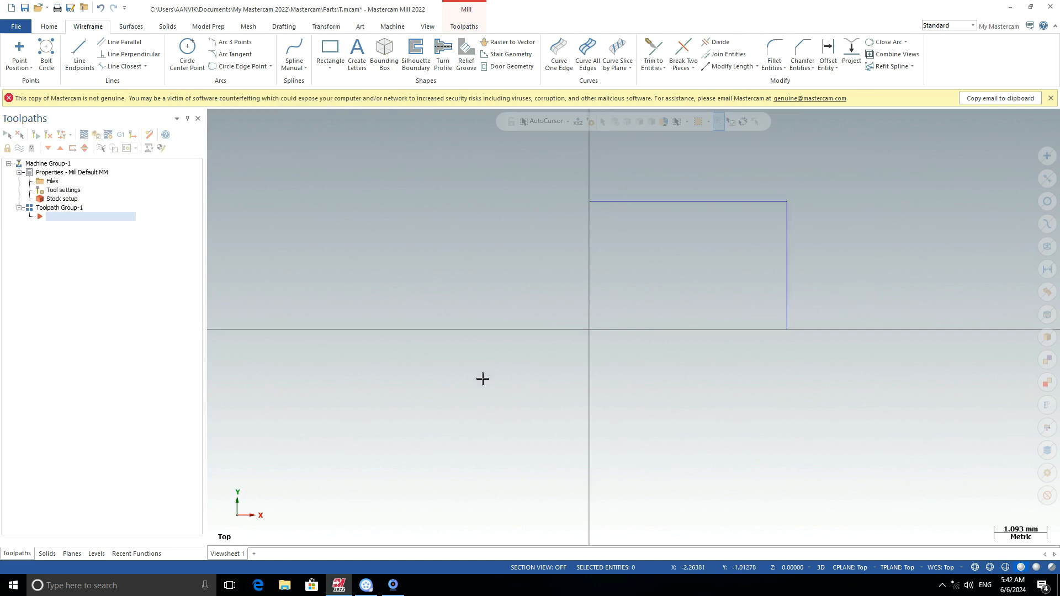
middle_click_drag(466, 387, 775, 279)
scroll(681, 321, "up", 1)
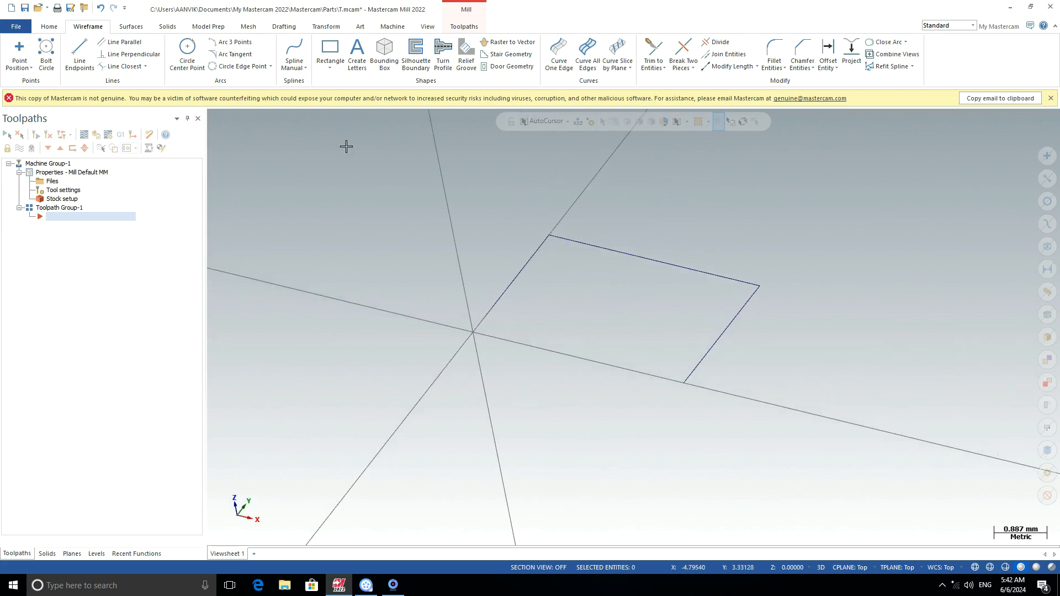
left_click(62, 198)
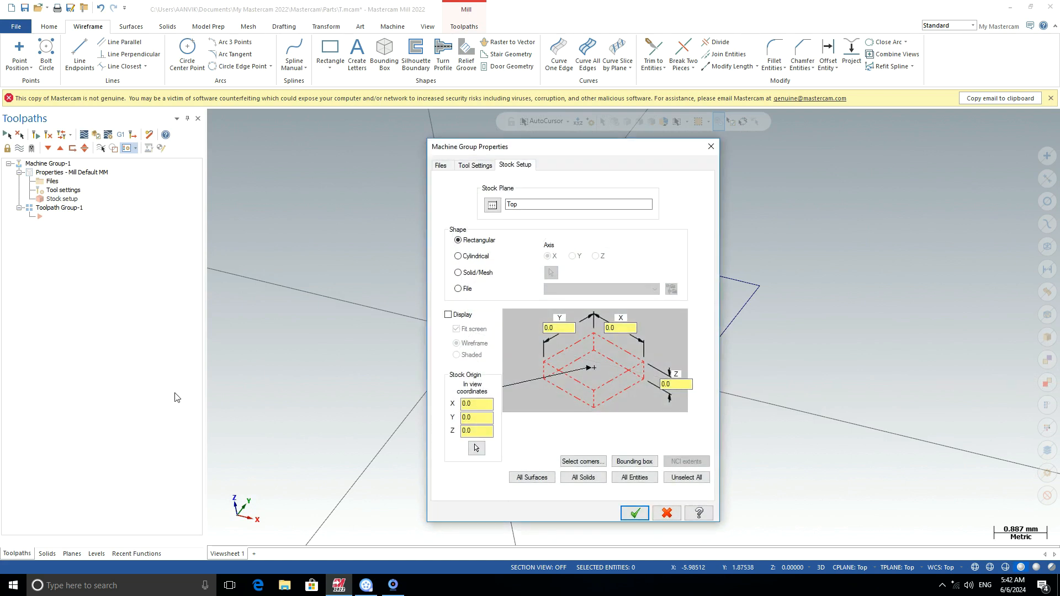
left_click_drag(585, 148, 276, 121)
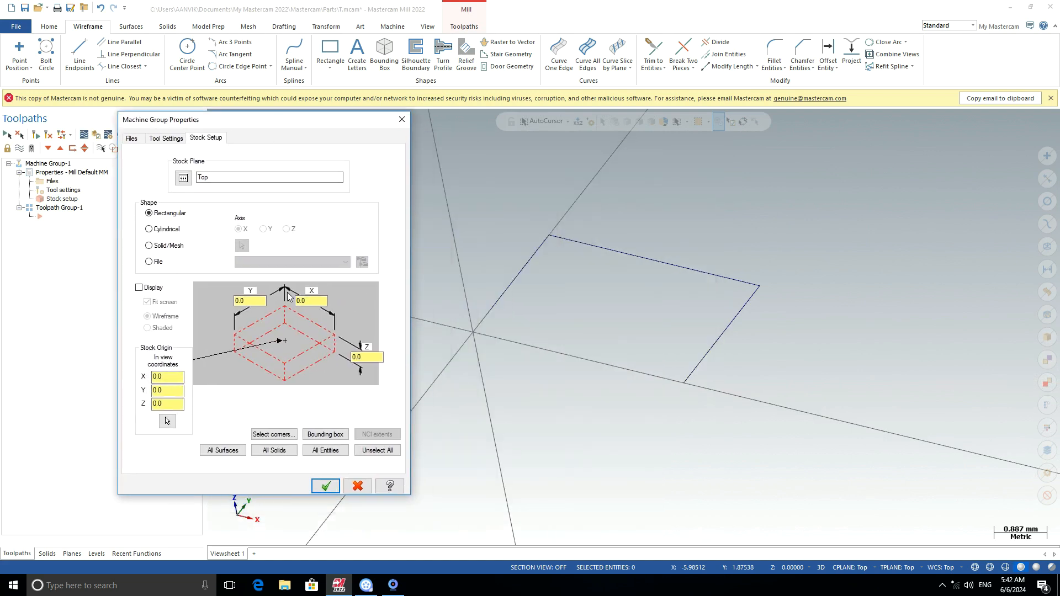
- Try the Cylindrical, Solid/Mesh and File stock shapes, and return the shape to Rectangular
left_click(164, 231)
left_click(161, 247)
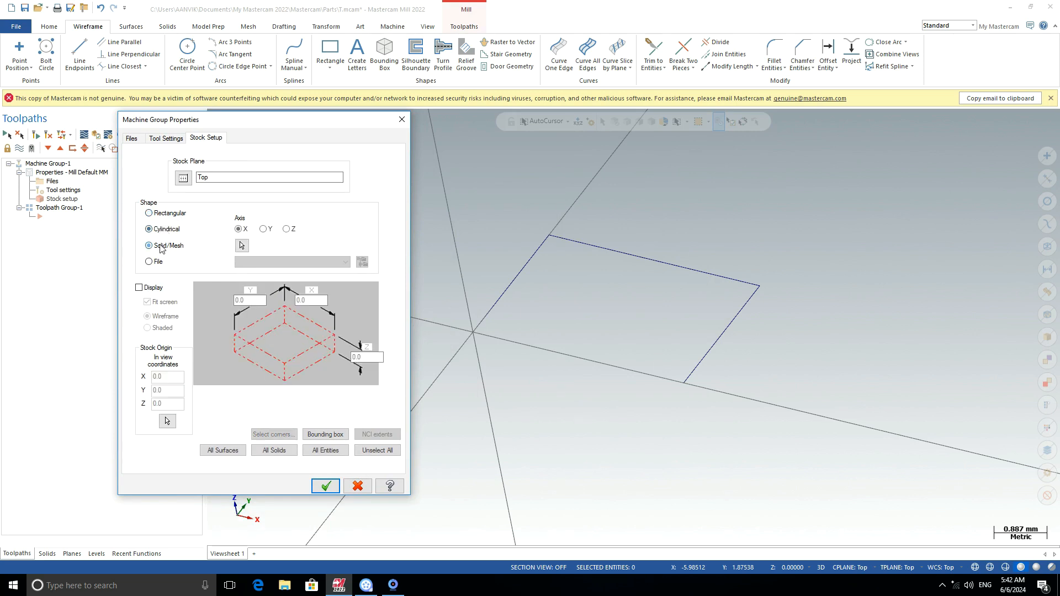
left_click(149, 263)
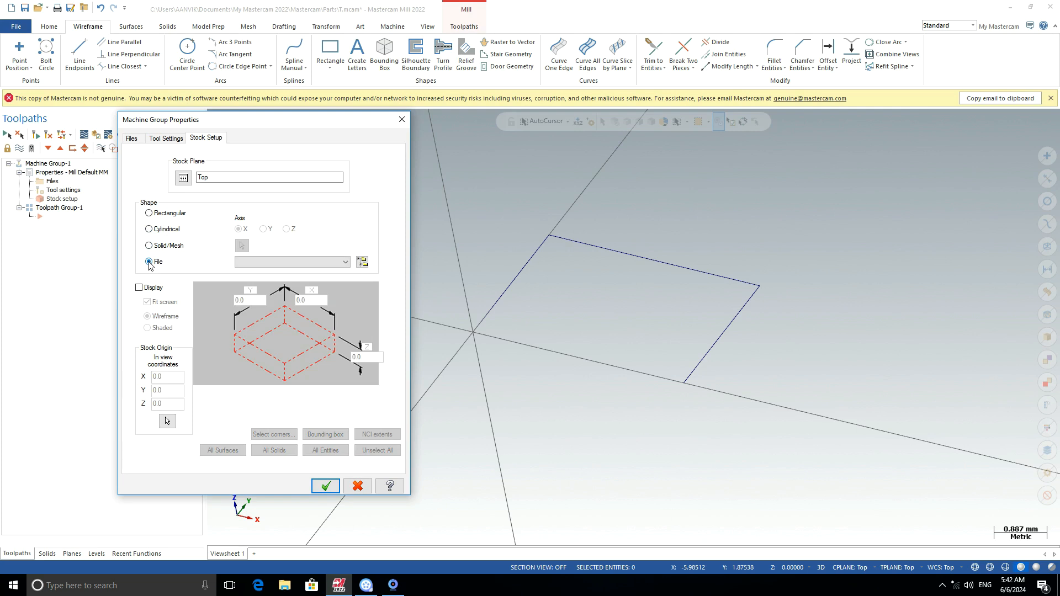
left_click(150, 214)
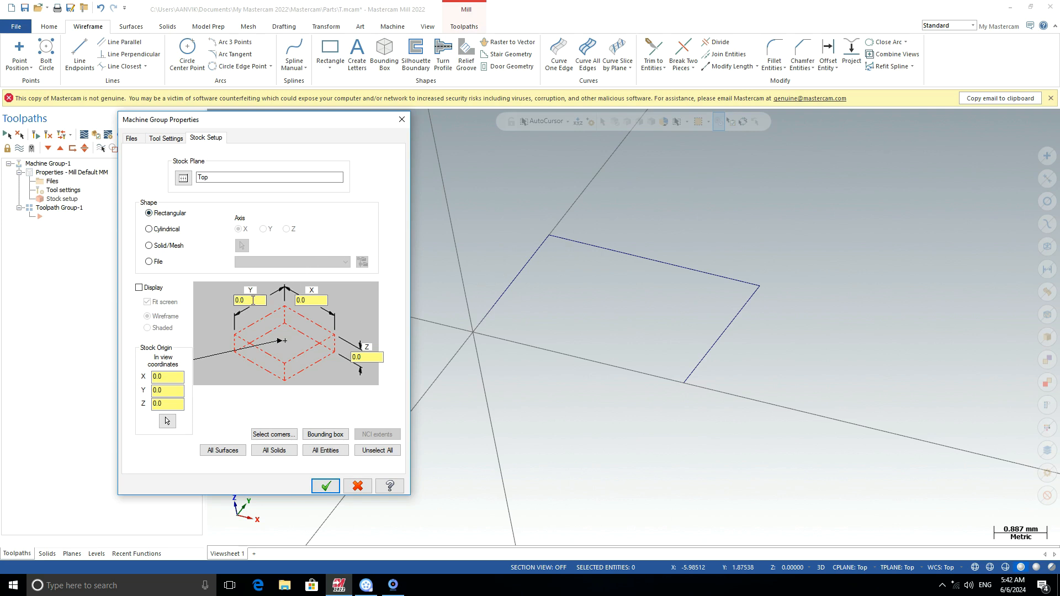
- Set the rectangular stock size to X 100, Y 56 and Z 20 mm, and enable the stock display
left_click(315, 300)
left_click_drag(248, 301, 224, 302)
type("56")
double_click(326, 300)
type("1")
double_click(364, 357)
type("20")
left_click(140, 289)
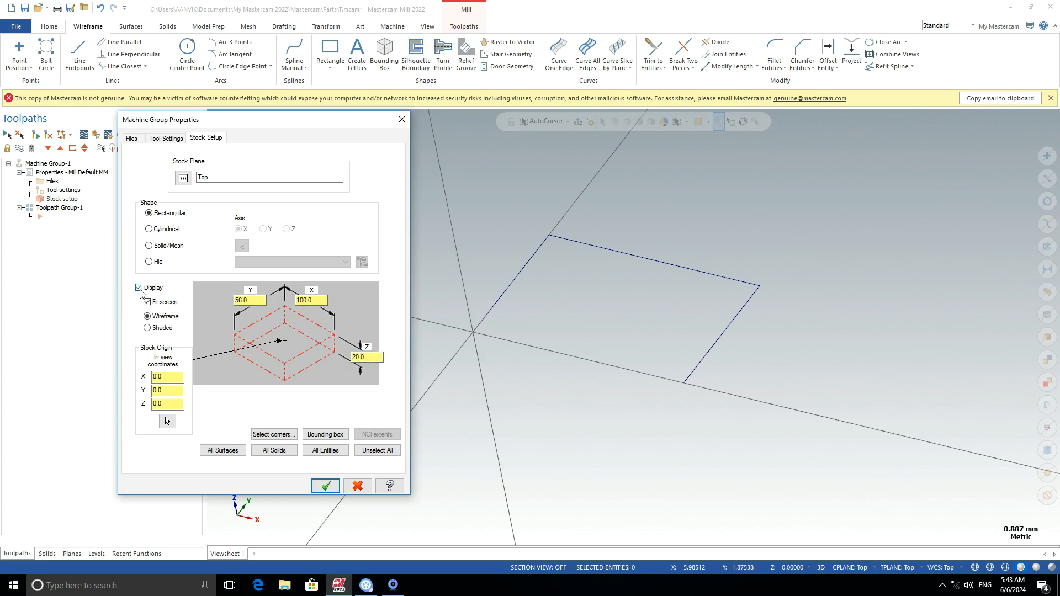
- Pick the intersection of the axes as the stock origin and apply the stock setup
left_click(167, 420)
left_click(474, 332)
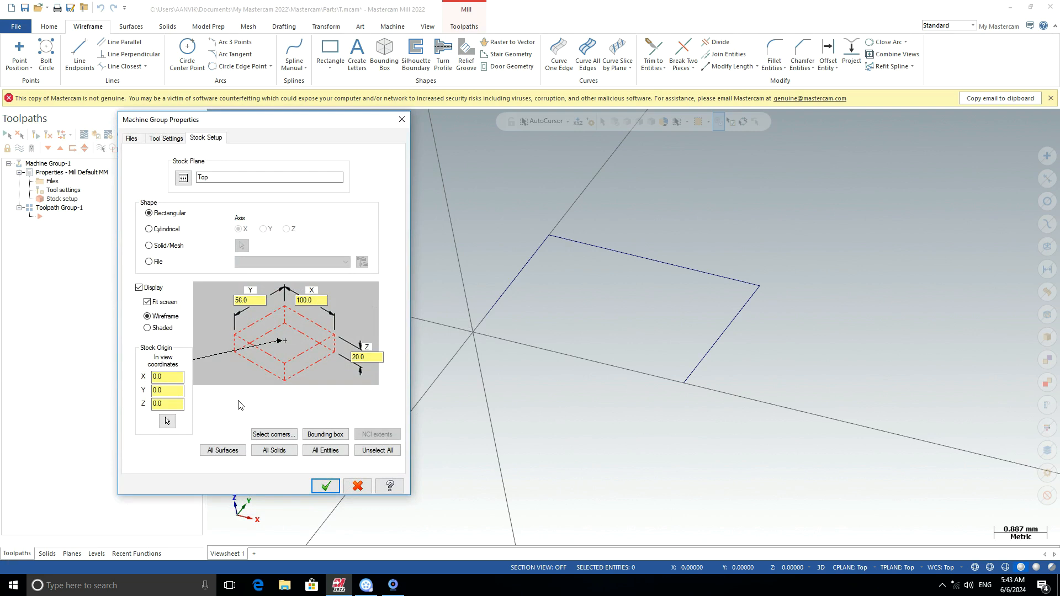
left_click(326, 486)
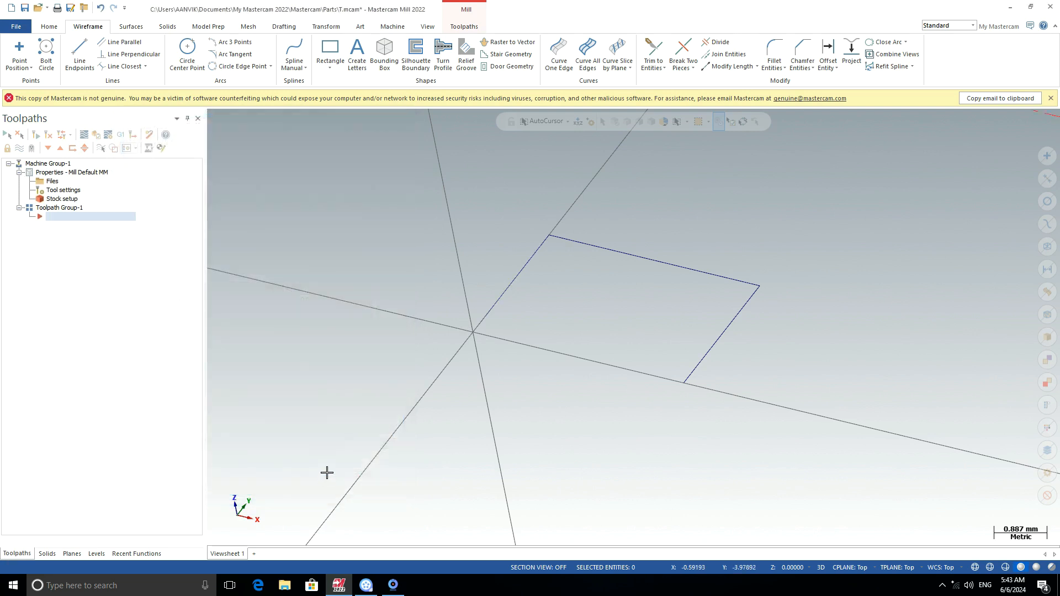
- Change the stock display from Wireframe to Shaded, apply it, and view the whole stock block
scroll(594, 310, "up", 3)
scroll(593, 311, "down", 3)
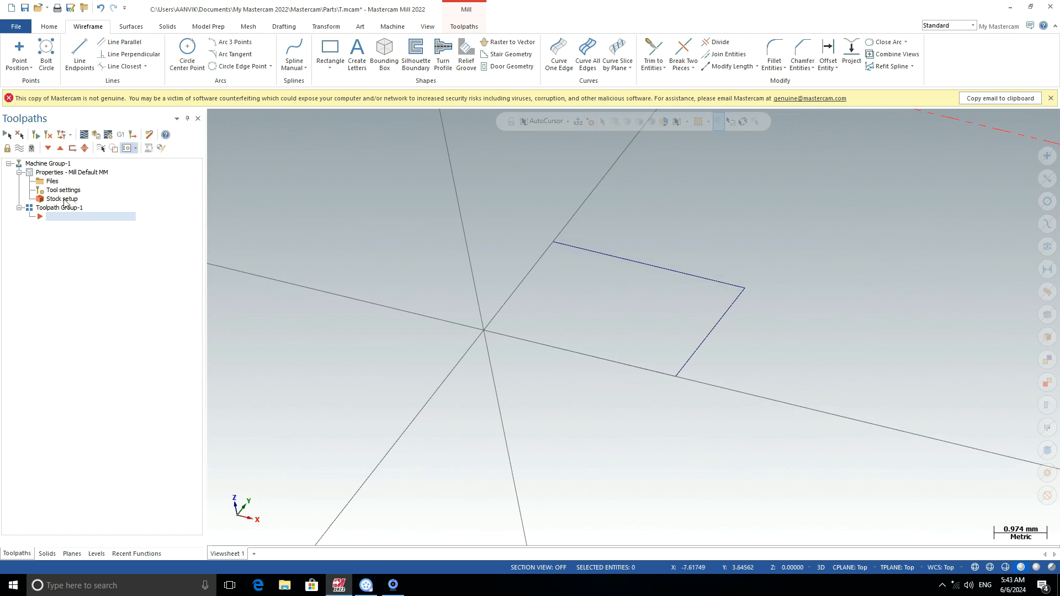
left_click(62, 199)
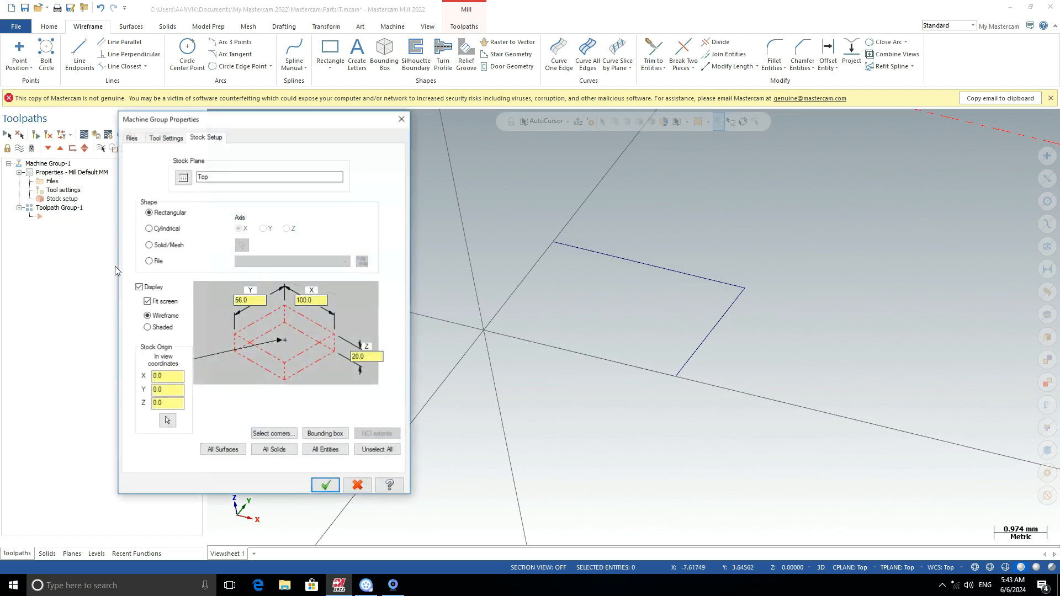
left_click(147, 327)
left_click(325, 486)
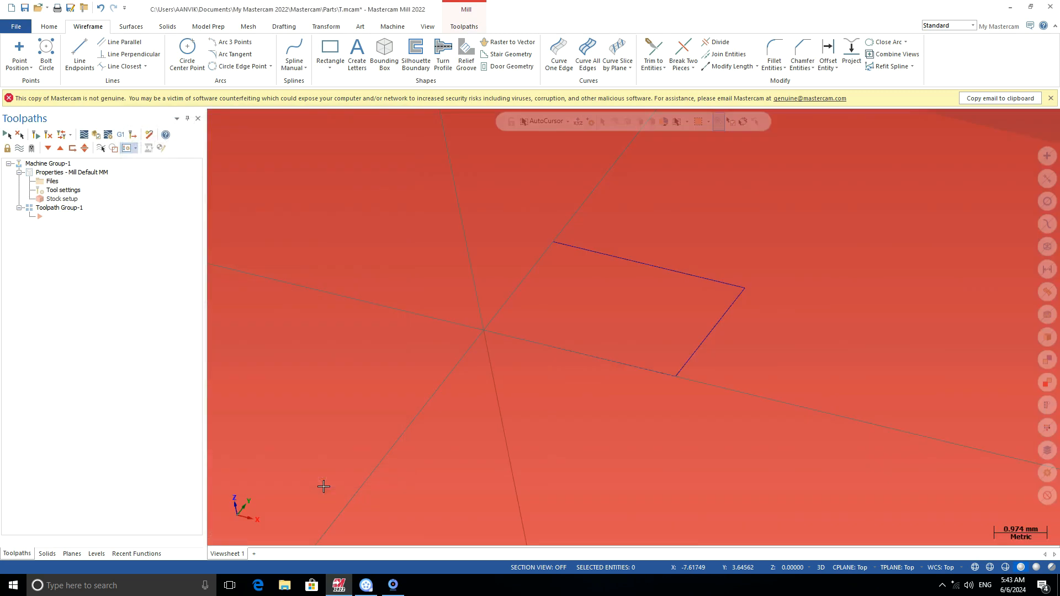
scroll(523, 419, "down", 5)
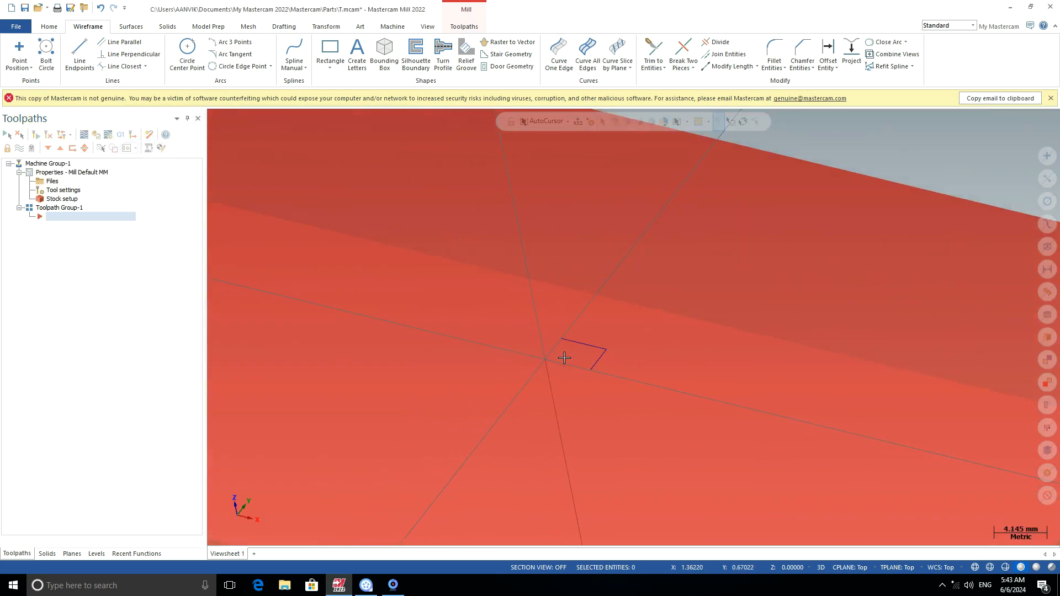
scroll(565, 359, "down", 5)
middle_click_drag(568, 365, 537, 379)
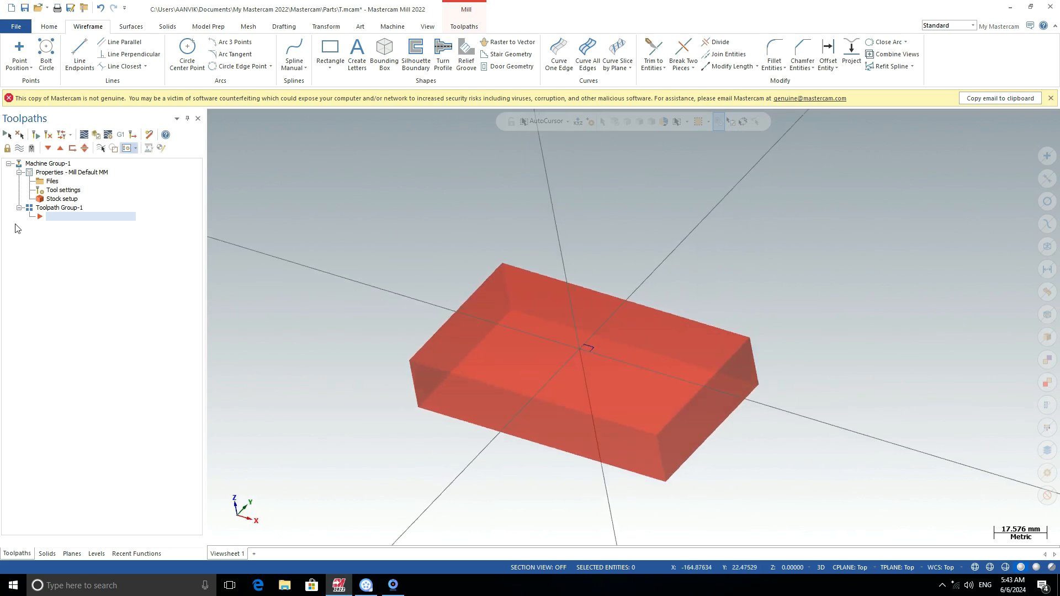
- Redefine the stock in the stock setup by selecting the rectangle's corner at the origin and its diagonally opposite corner
left_click(57, 200)
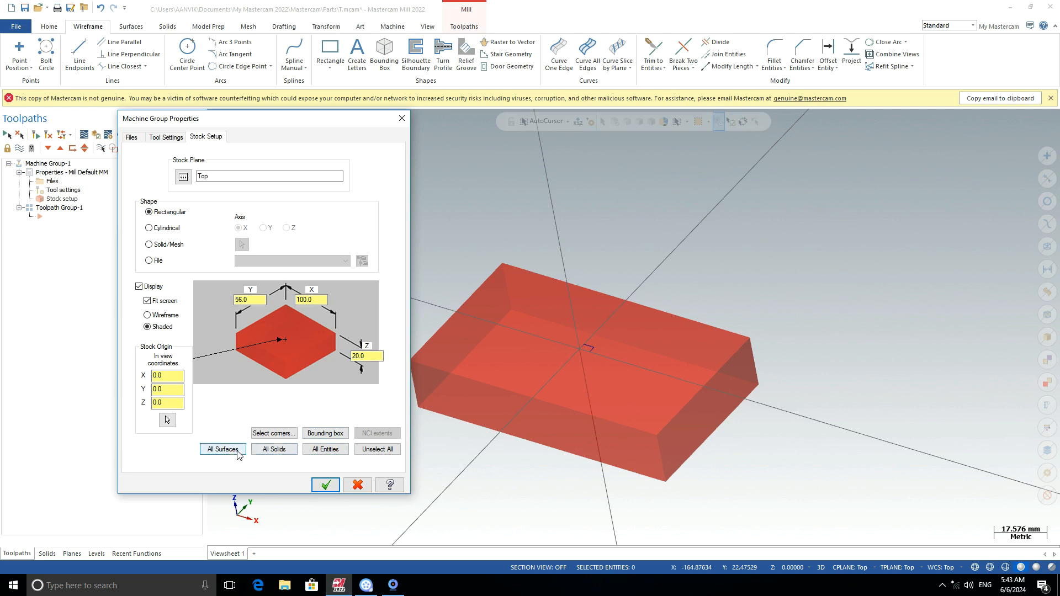
left_click(274, 434)
scroll(589, 343, "up", 5)
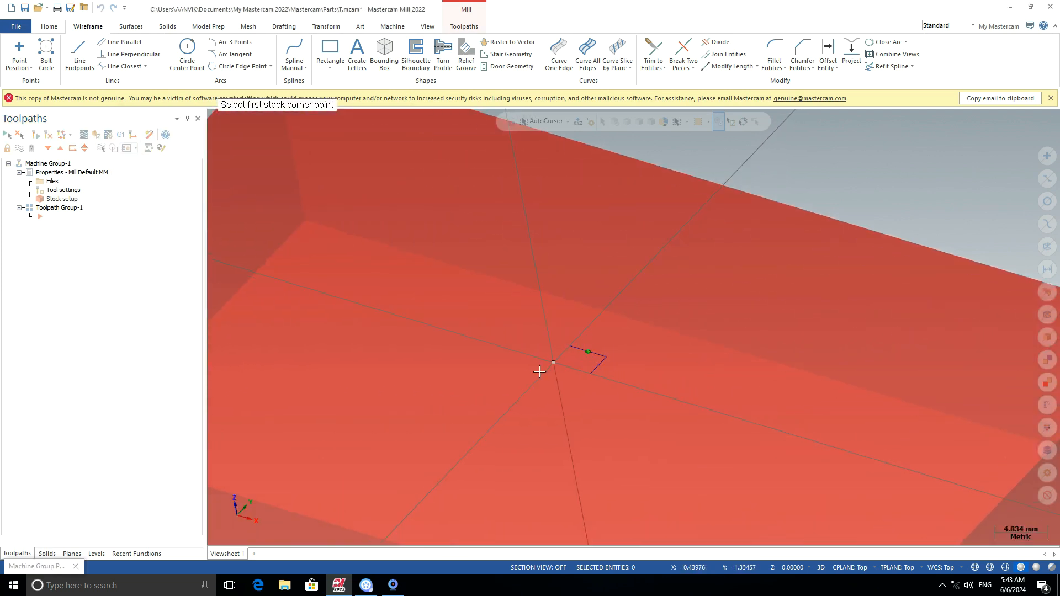
left_click(554, 364)
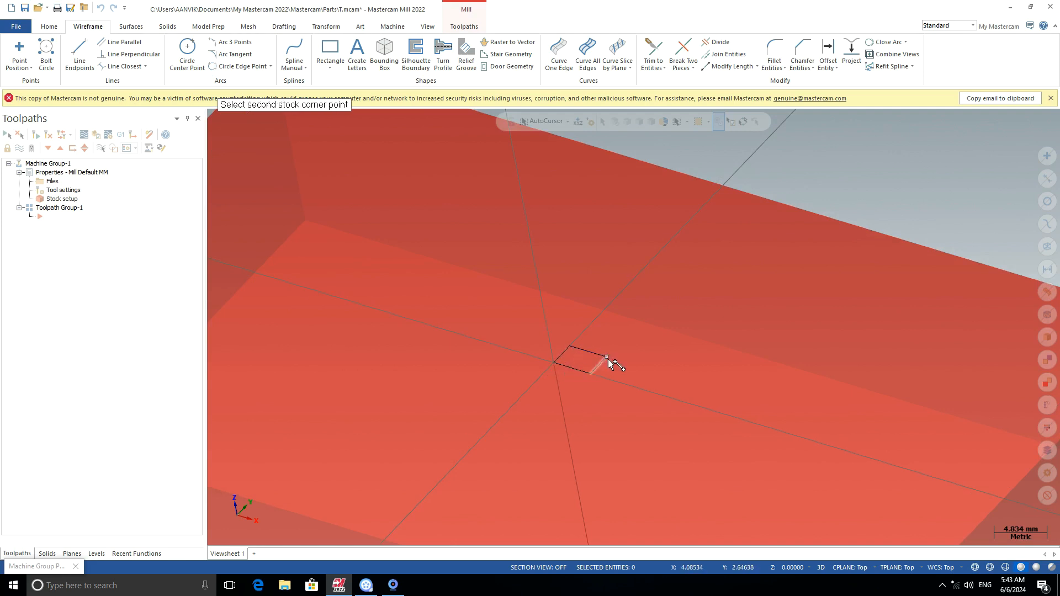
left_click(608, 359)
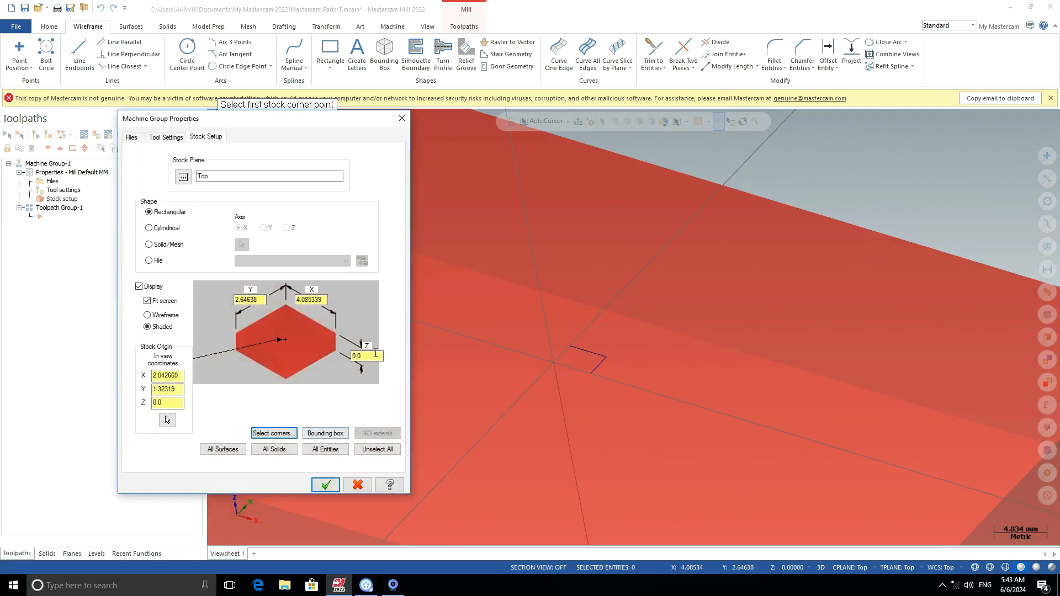
- Set the stock's Z thickness to 10 mm and apply the stock setup
left_click(308, 298)
double_click(248, 300)
left_click(366, 357)
double_click(366, 356)
type("10")
key("Tab")
left_click(326, 486)
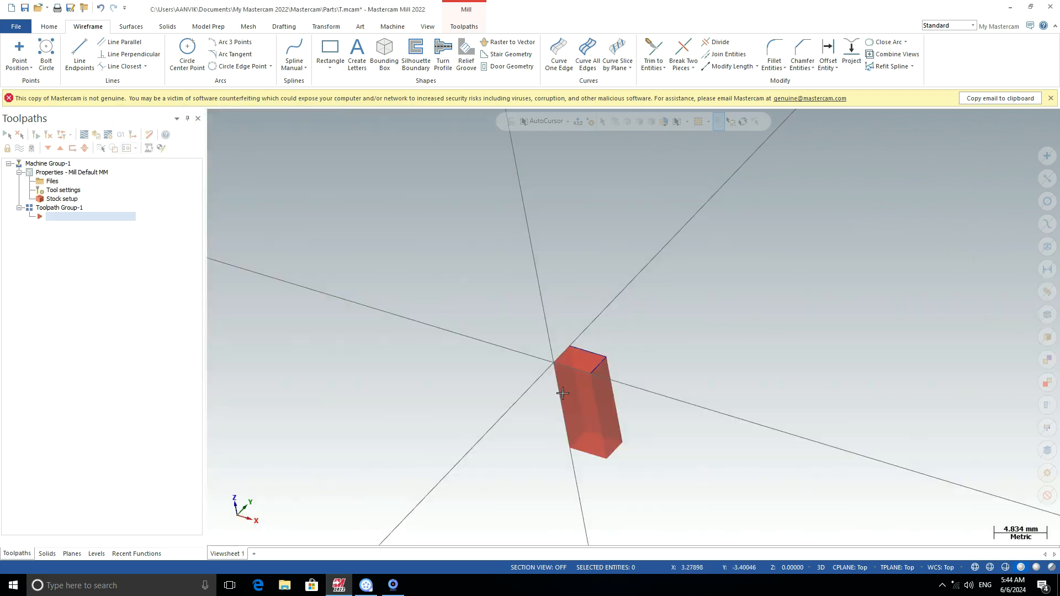
- Examine how the shaded stock fits the rectangle, up close and from the top view
scroll(600, 387, "up", 5)
scroll(580, 359, "up", 3)
scroll(593, 303, "down", 3)
scroll(589, 323, "up", 3)
scroll(588, 325, "down", 3)
scroll(588, 325, "down", 4)
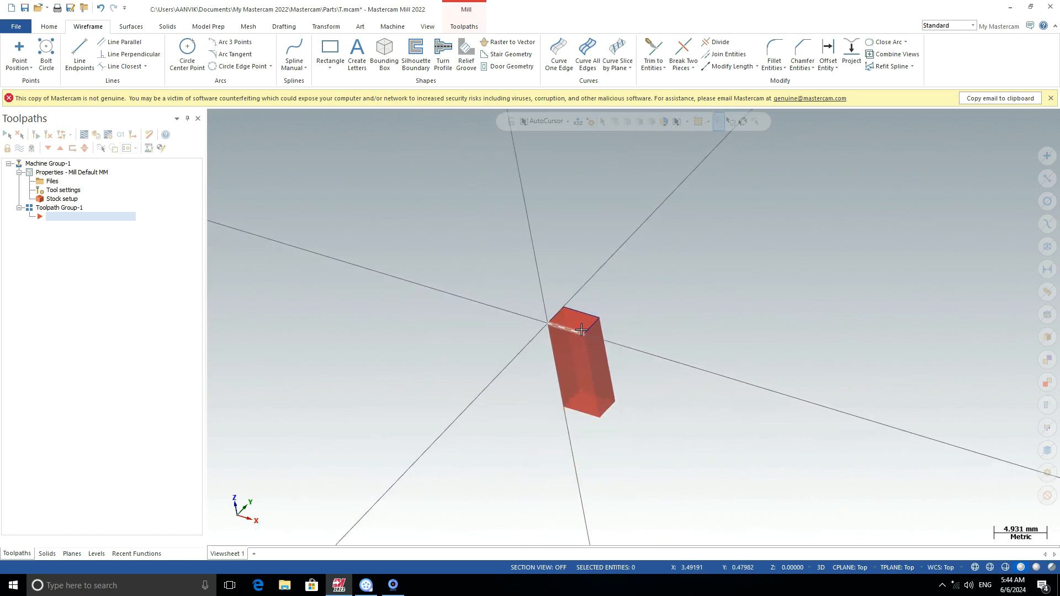
scroll(587, 293, "up", 1)
right_click(576, 206)
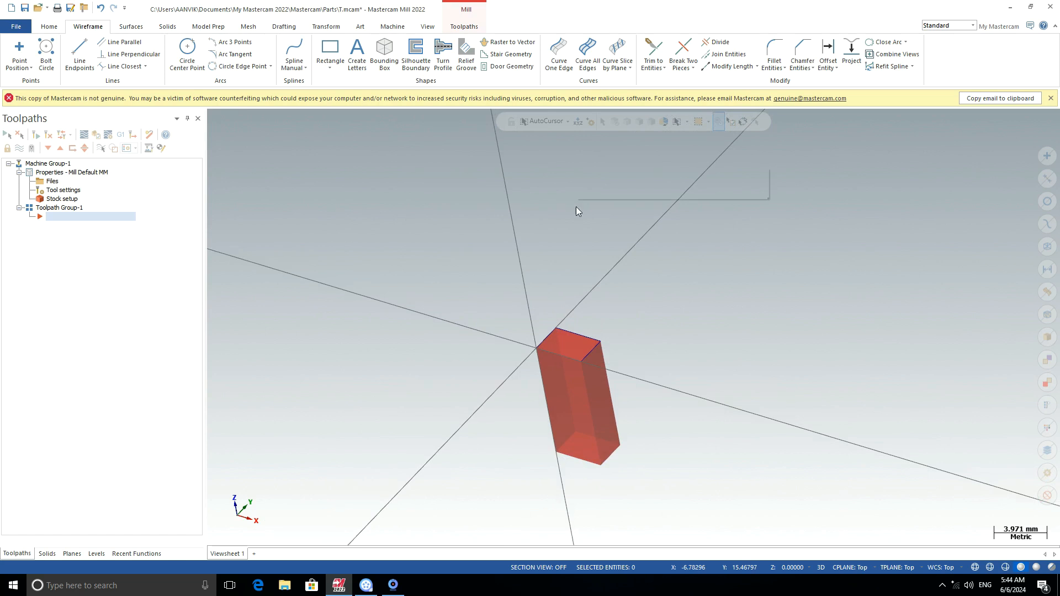
left_click(603, 267)
scroll(553, 403, "down", 3)
left_click_drag(521, 257, 684, 374)
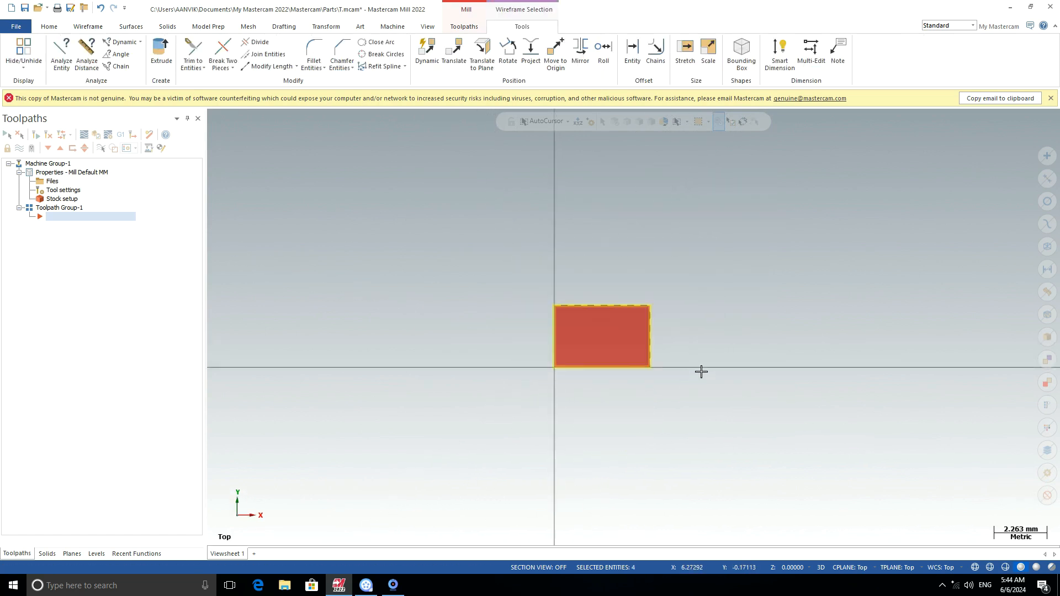
left_click(701, 371)
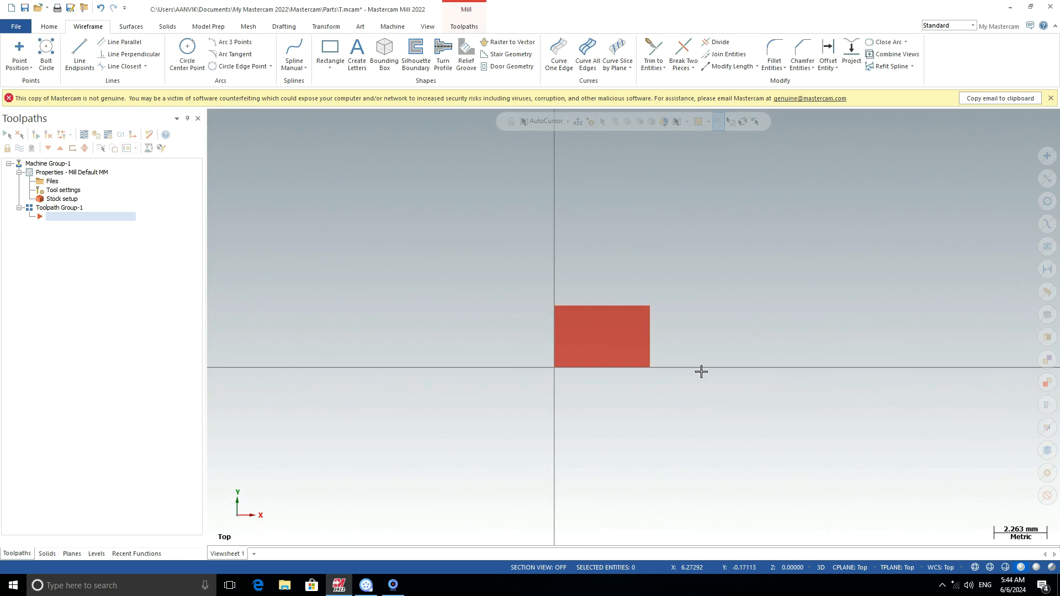
- Draw a rectangle 100 mm wide and 80 mm high with its first corner at the origin
left_click(330, 50)
left_click(555, 368)
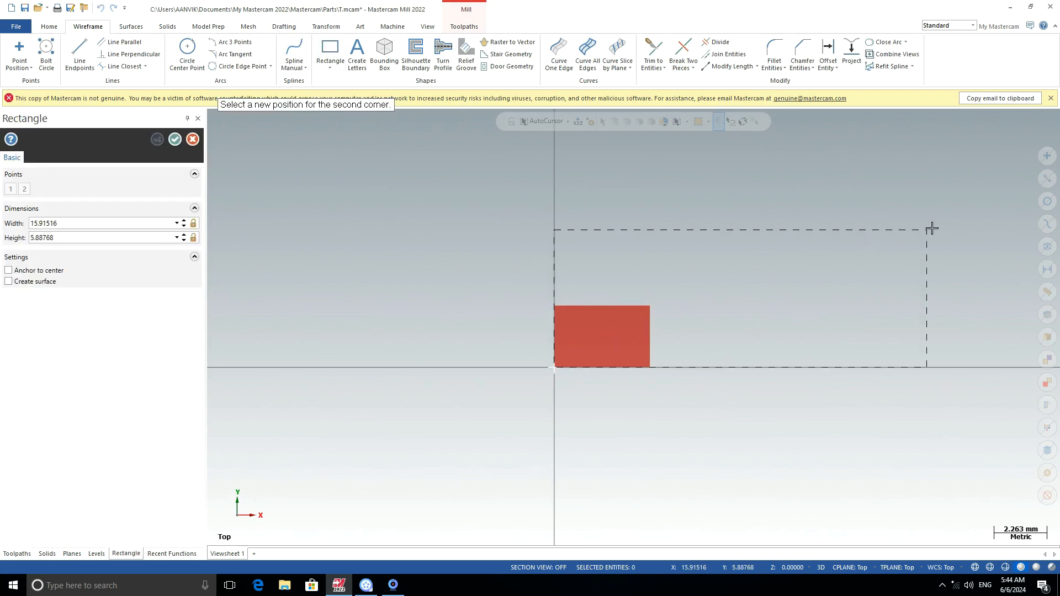
left_click(957, 141)
scroll(502, 390, "down", 3)
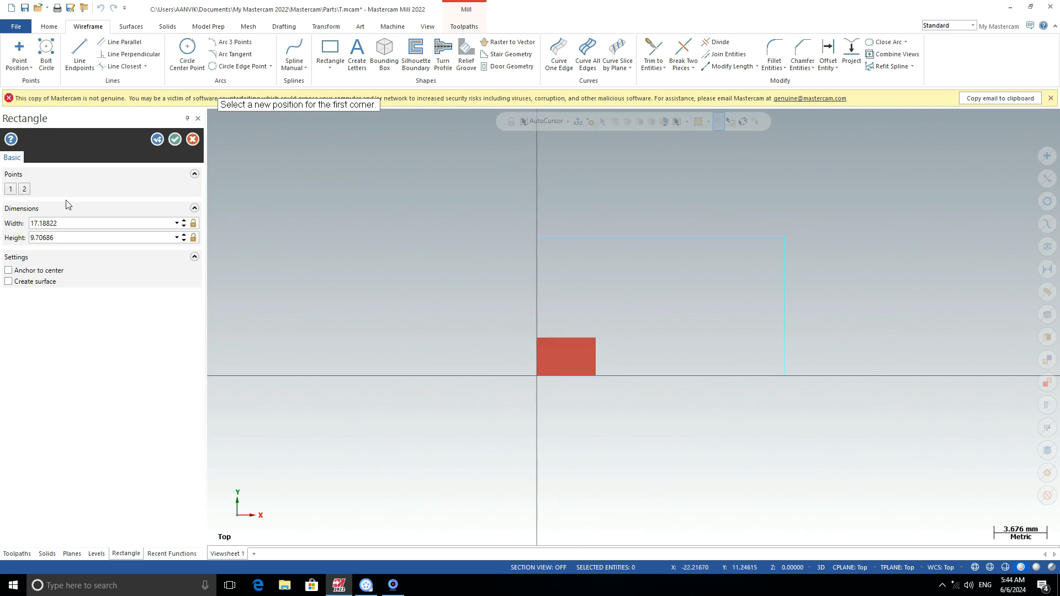
left_click(63, 224)
type("100")
left_click(58, 241)
type("80.0")
left_click(175, 139)
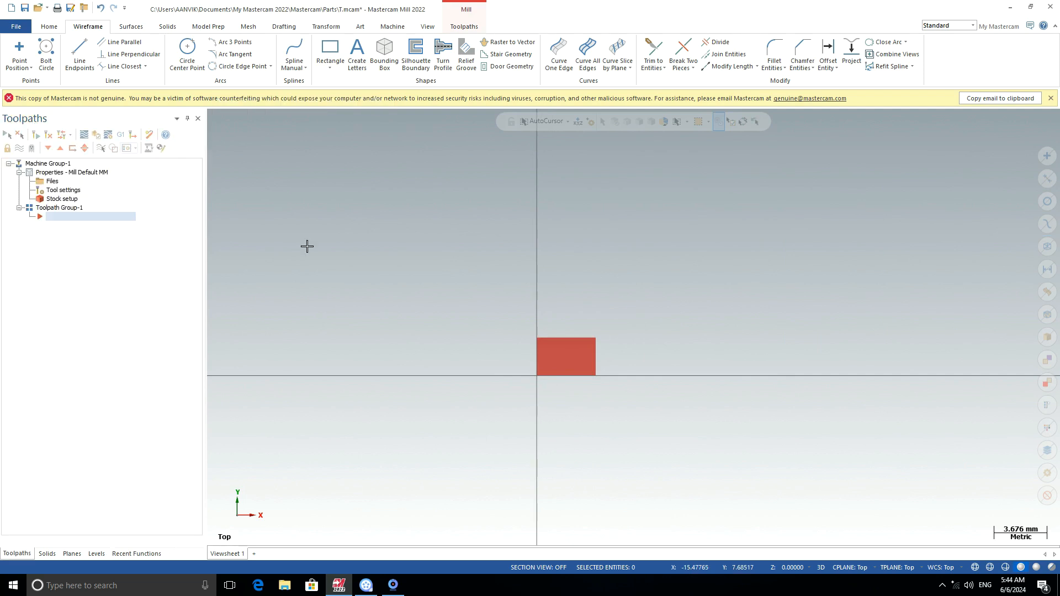
scroll(474, 360, "down", 2)
scroll(474, 360, "down", 3)
scroll(619, 187, "up", 1)
scroll(582, 287, "down", 1)
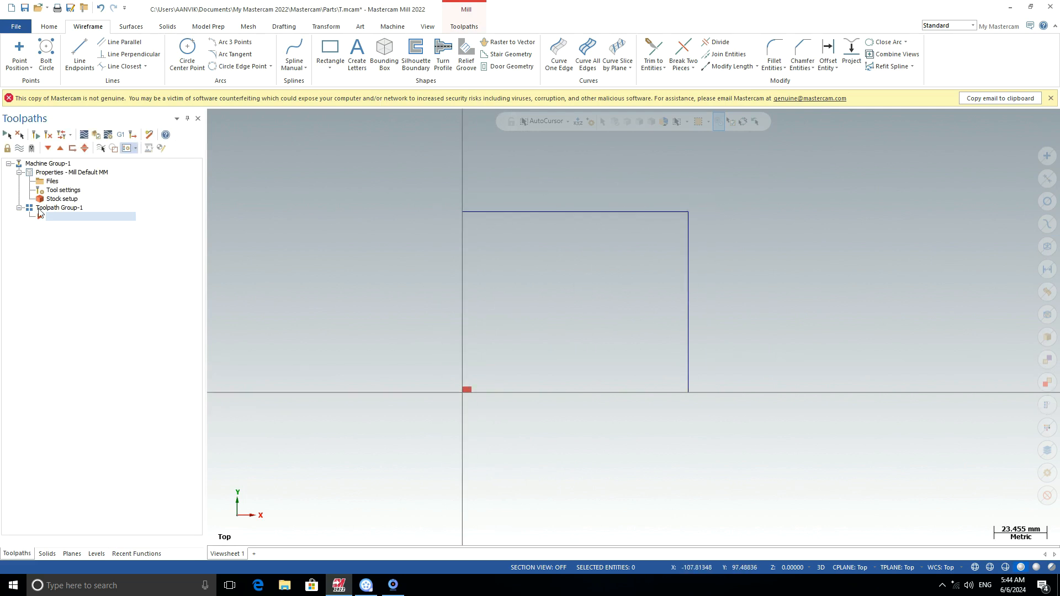
- Size the stock from all entities in the stock setup and set its Z thickness to 20 mm
left_click(55, 200)
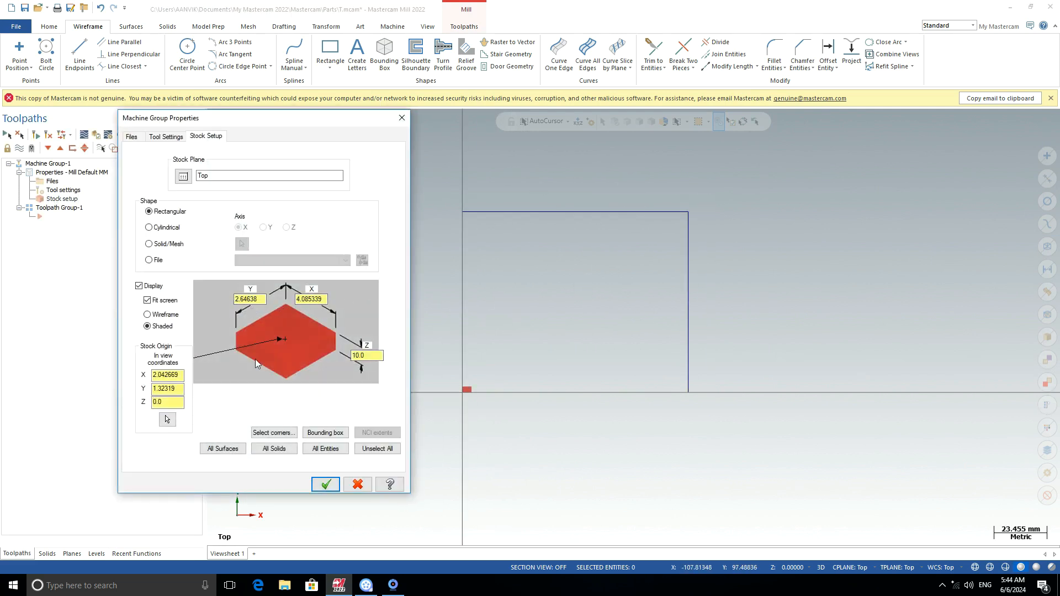
left_click(328, 451)
left_click(253, 299)
key("Tab")
key("Tab")
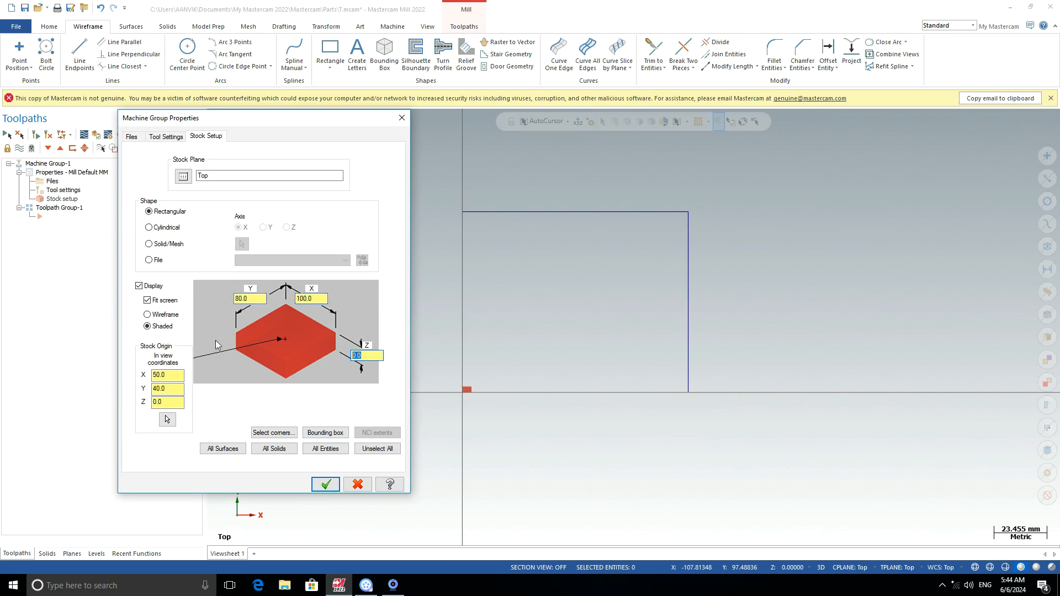
type("20")
- Pick the rectangle's corner at the system origin as the stock origin
left_click(166, 376)
left_click(166, 389)
left_click(168, 403)
left_click(167, 420)
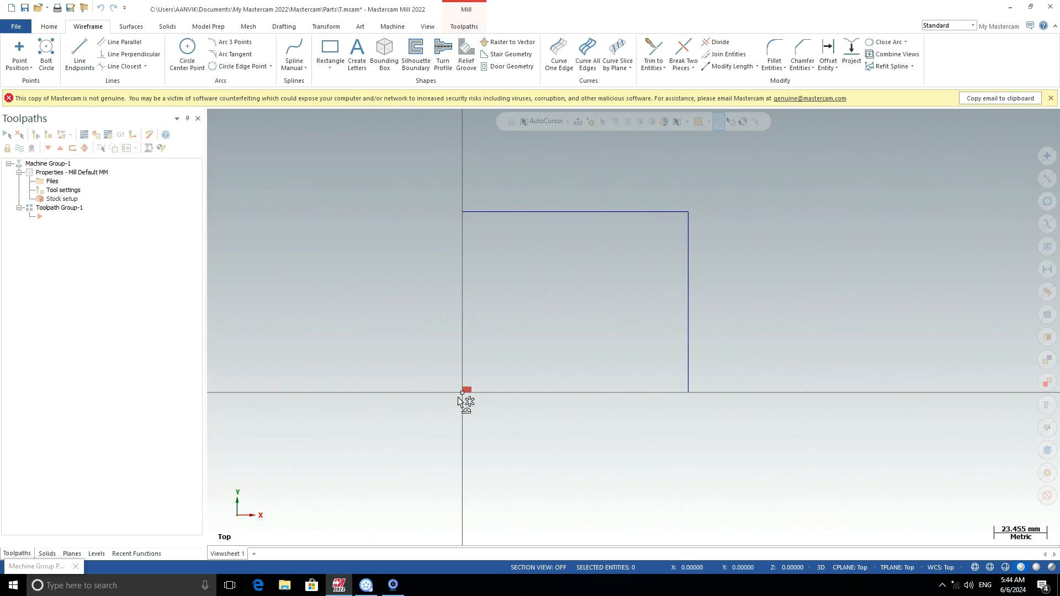
left_click(463, 393)
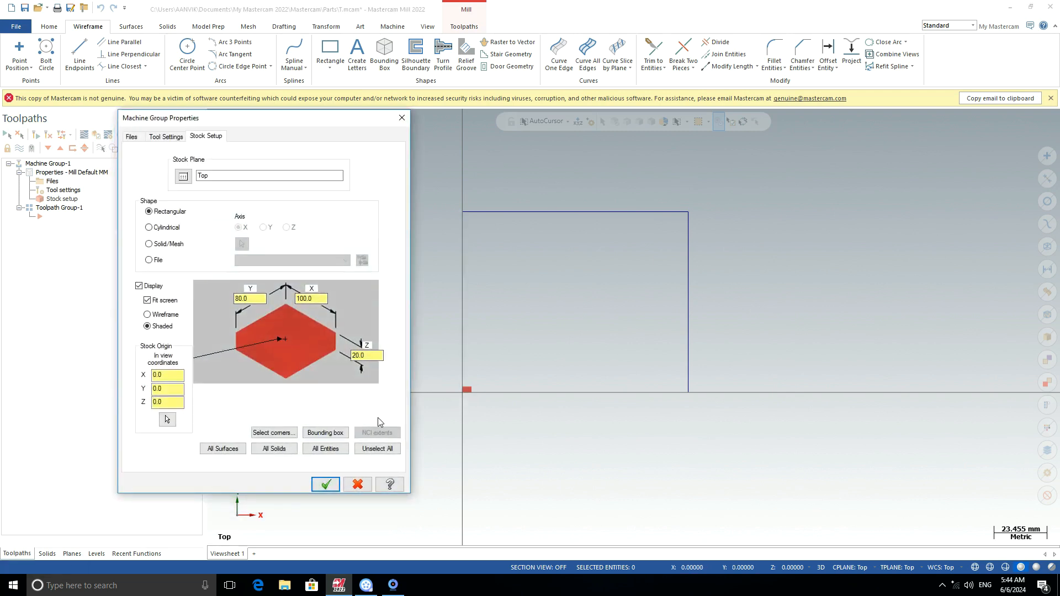
key("Tab")
key("Tab")
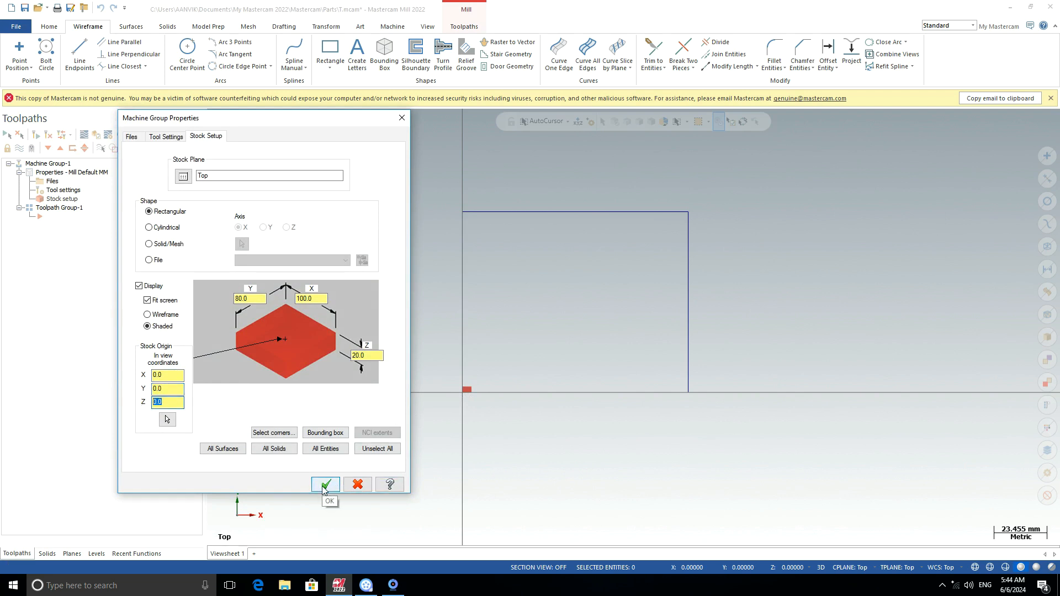
- Change the stock display to Wireframe, apply the stock setup, and view the stock against the rectangle in 3D
left_click(148, 314)
left_click(327, 484)
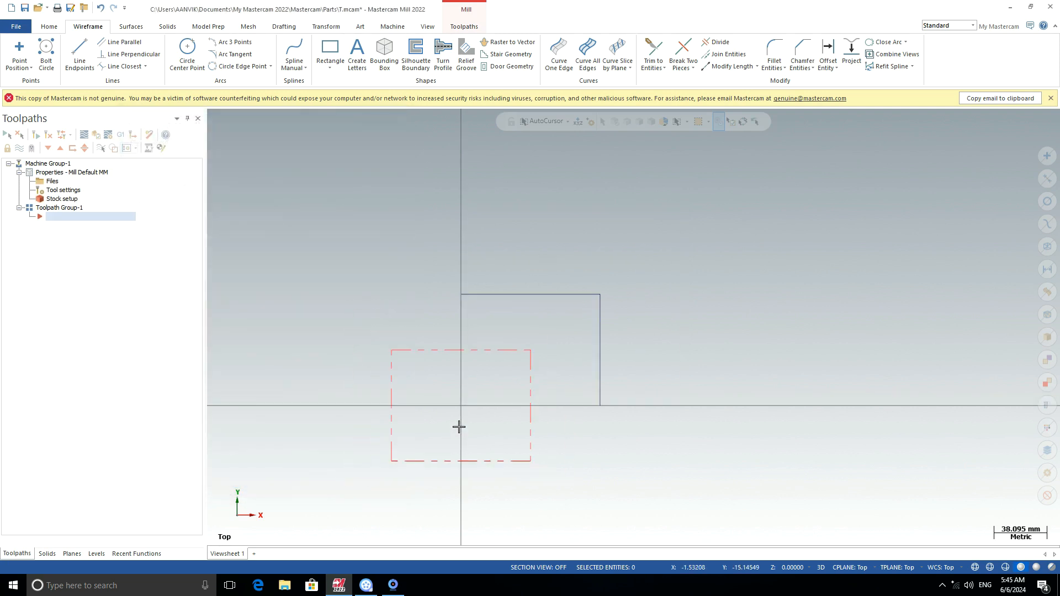
mouse_move(403, 490)
middle_mouse_down()
mouse_move(431, 404)
mouse_move(391, 427)
mouse_move(337, 406)
mouse_move(371, 436)
mouse_move(343, 428)
middle_mouse_up()
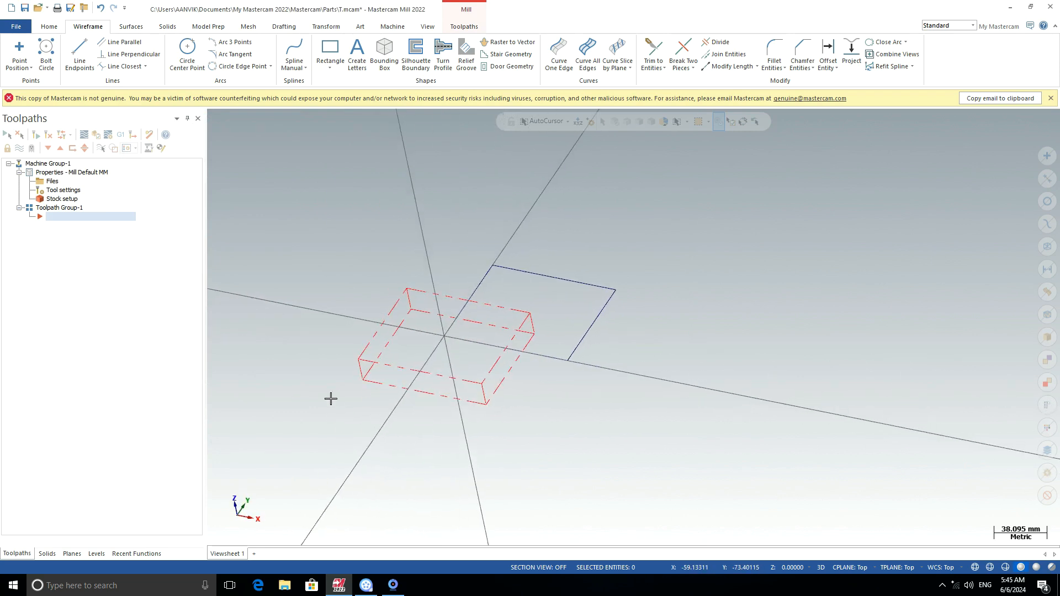
- Set the stock origin to X 50 and Y 40, and apply the stock setup
left_click(62, 199)
left_click(155, 375)
type("50")
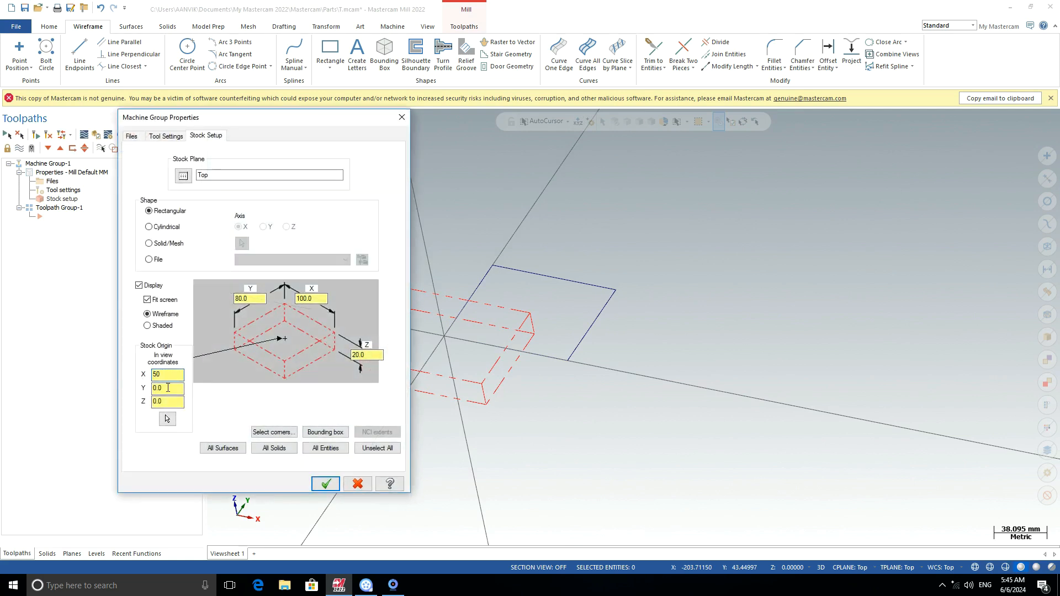
left_click(168, 388)
type("40")
left_click(326, 484)
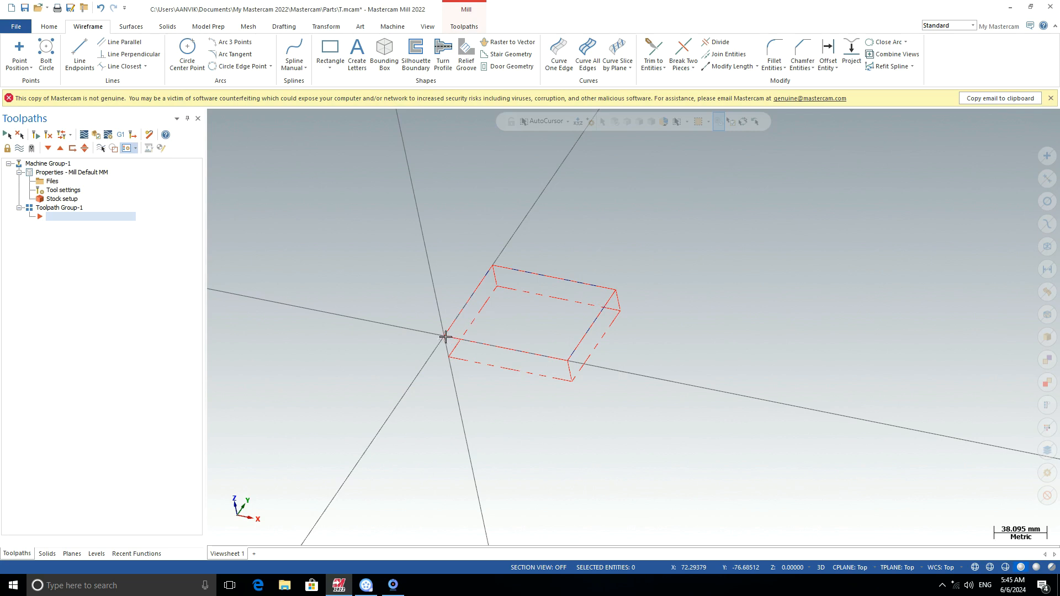
- Examine how the wireframe stock lines up with the rectangle, up close and fitted to the view
scroll(549, 336, "up", 10)
scroll(547, 320, "down", 3)
right_click(633, 215)
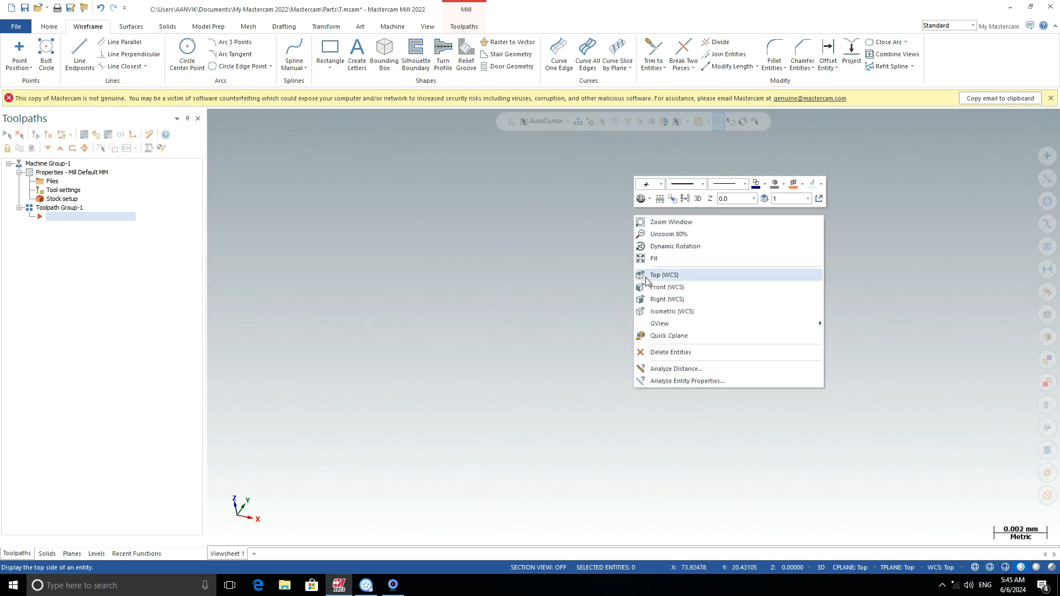
left_click(667, 259)
scroll(582, 331, "down", 4)
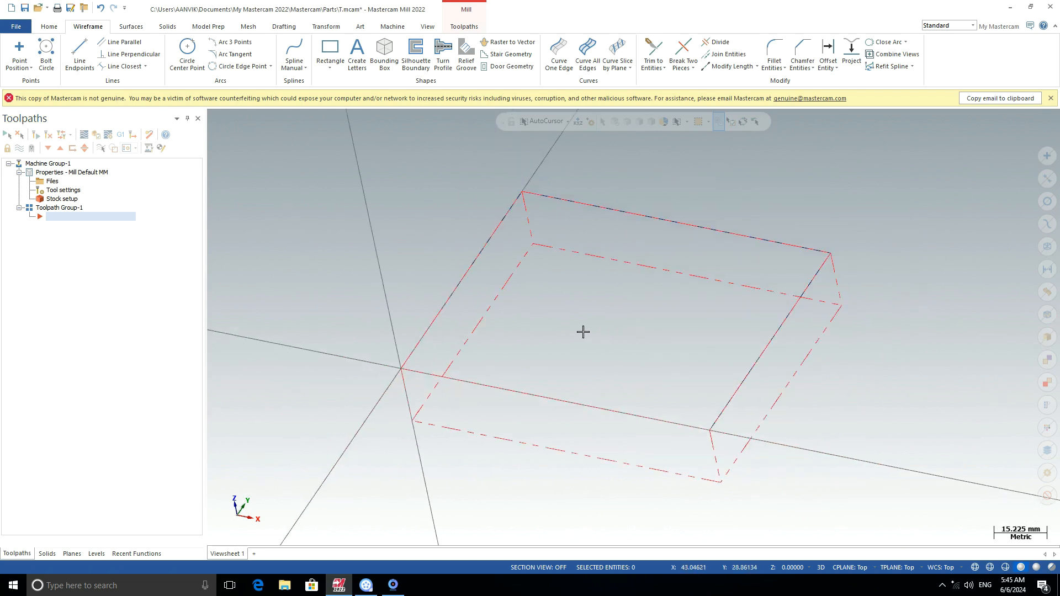
scroll(381, 416, "down", 3)
mouse_move(374, 400)
middle_mouse_down()
mouse_move(440, 374)
mouse_move(364, 397)
middle_mouse_up()
scroll(457, 350, "up", 4)
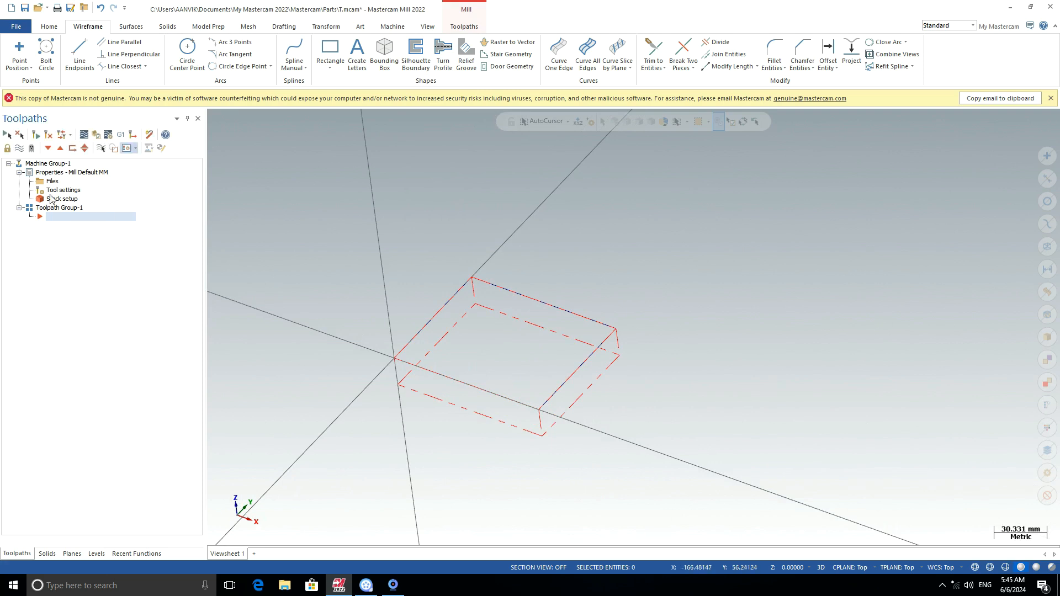
- Change the stock shape to Cylindrical along the Z axis, apply it, and view the cylinder over the rectangle
left_click(51, 200)
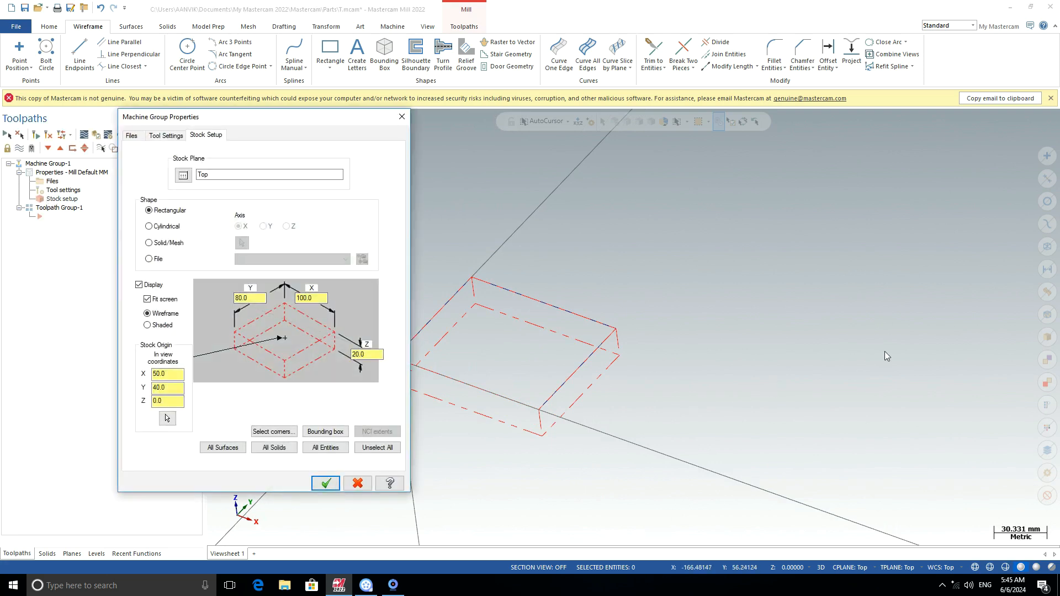
left_click(150, 227)
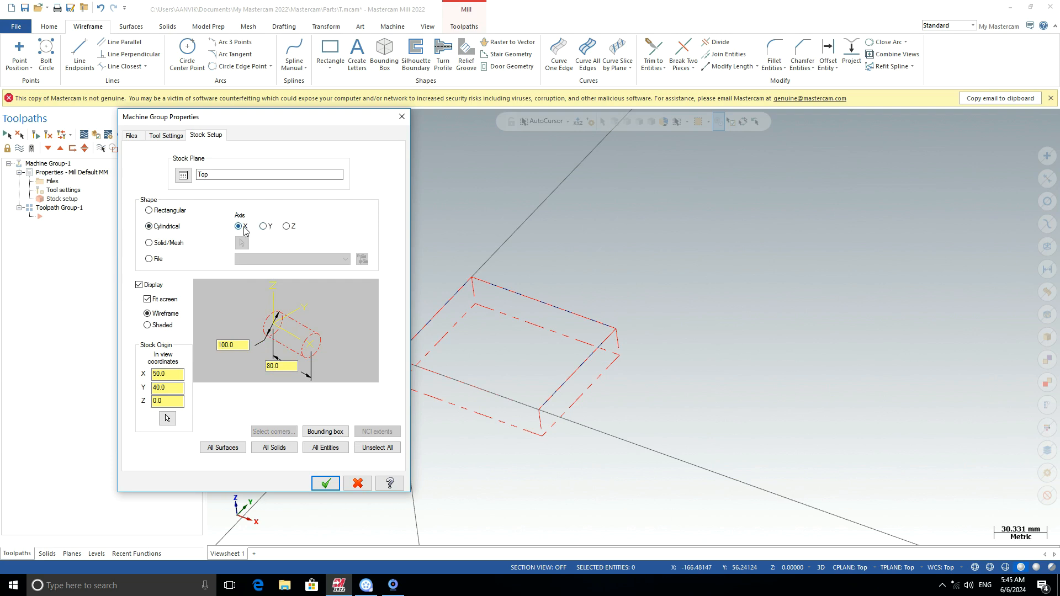
left_click(287, 227)
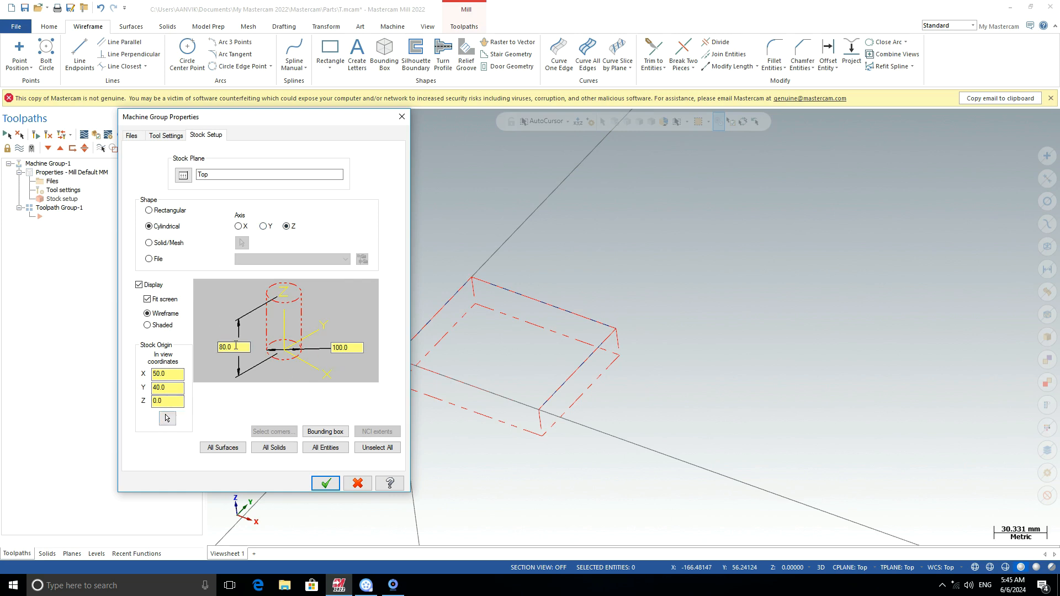
left_click_drag(360, 349, 307, 349)
left_click(325, 483)
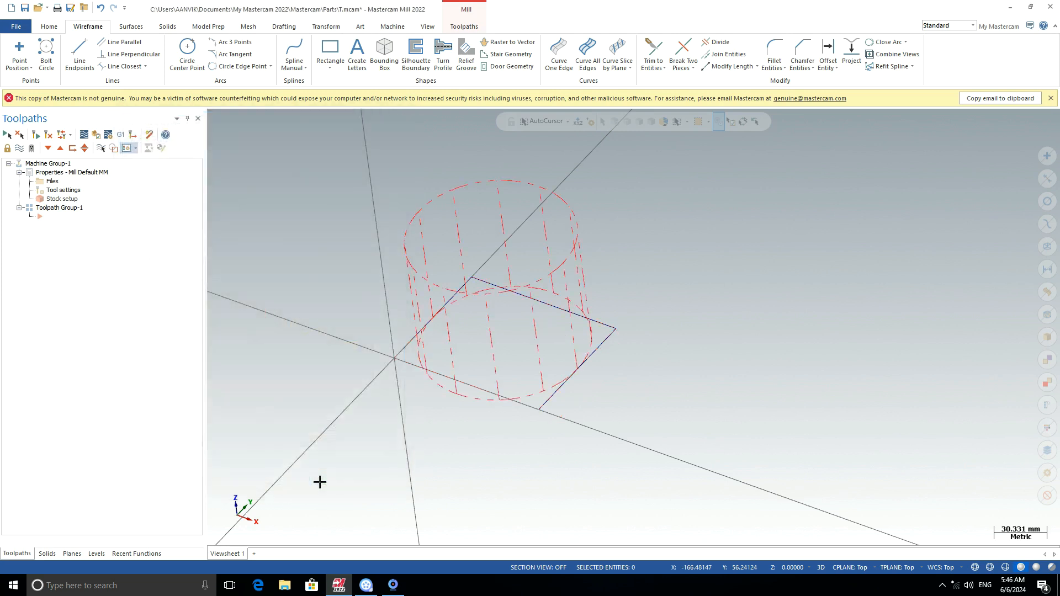
scroll(433, 310, "down", 2)
middle_click_drag(508, 335, 445, 424)
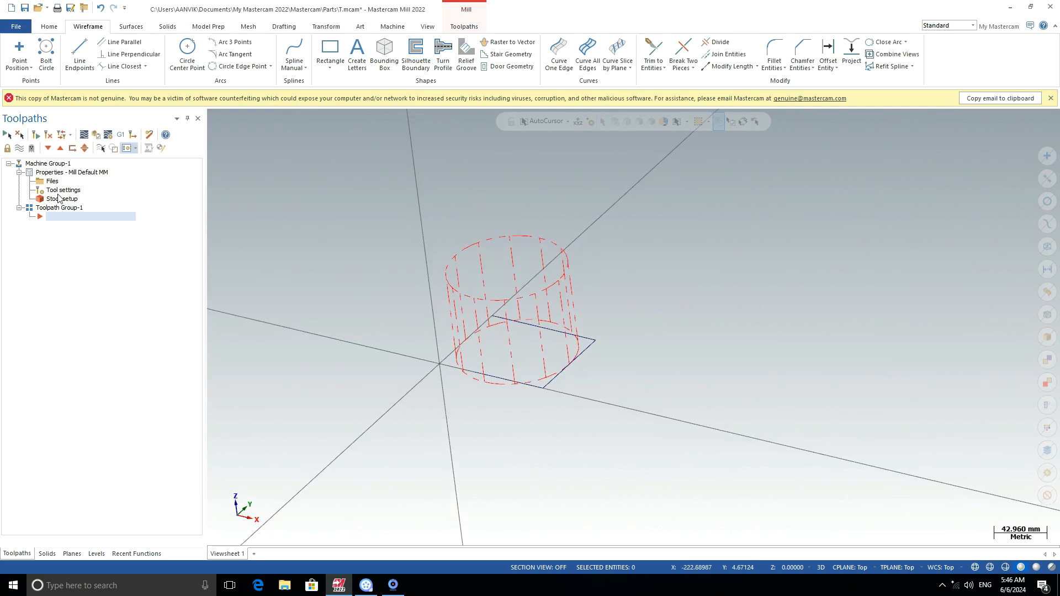
- Change the cylindrical stock's display to Shaded, apply it, and view the cylinder
left_click(57, 200)
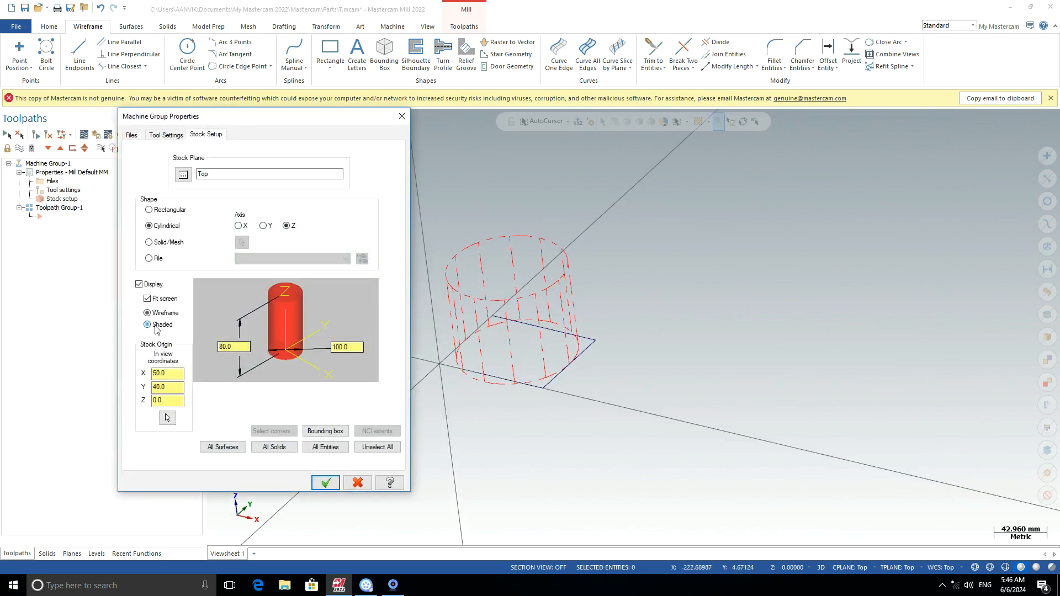
left_click(327, 484)
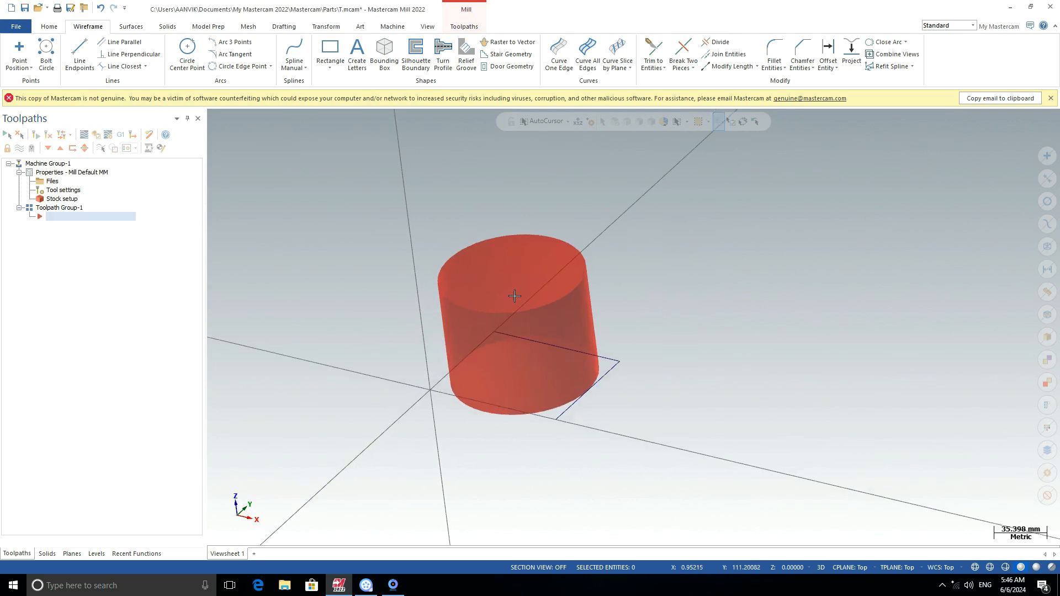
scroll(524, 312, "down", 4)
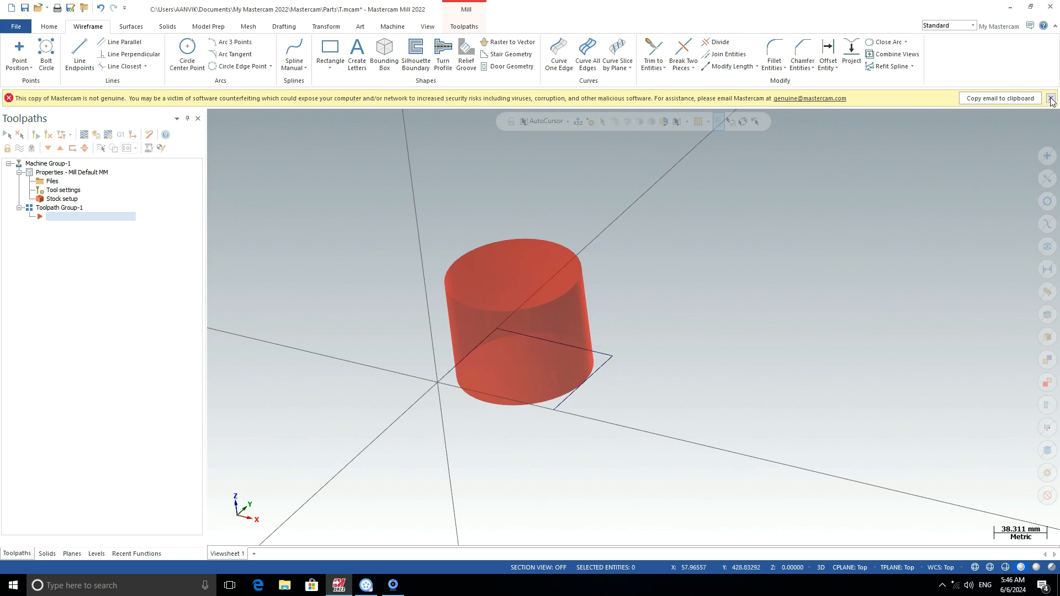
scroll(529, 304, "down", 2)
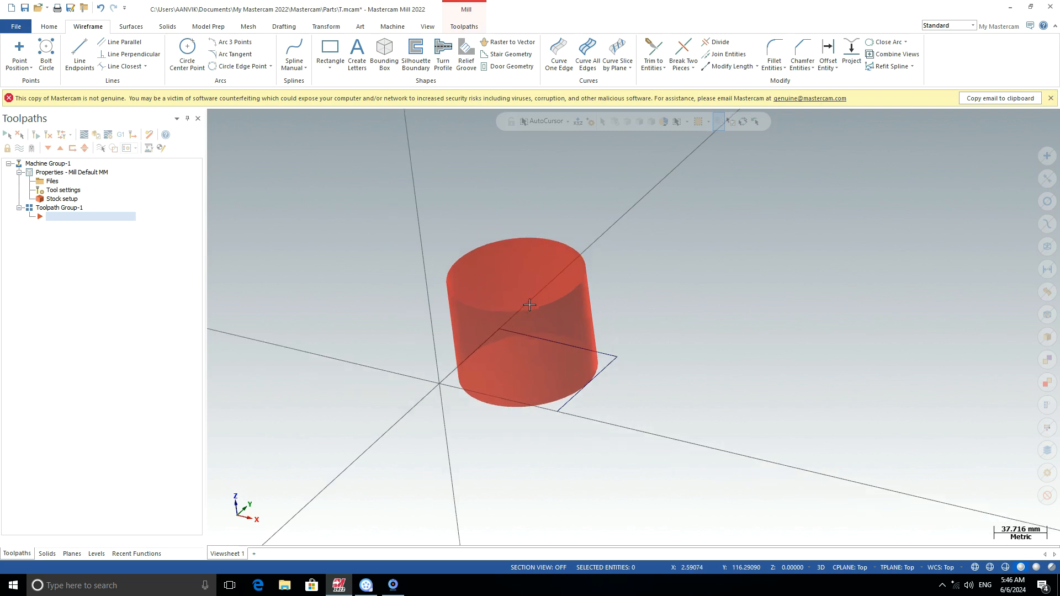
scroll(529, 304, "up", 2)
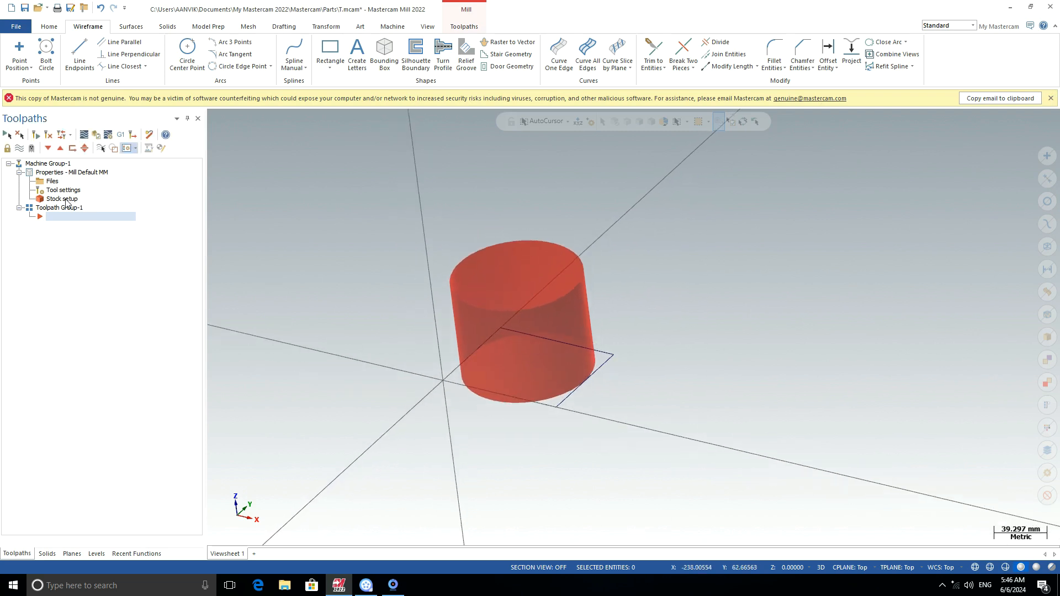
- Create a solid primitive block on the rectangle from its origin corner to the opposite corner, extending about 66 mm downward
left_click(451, 27)
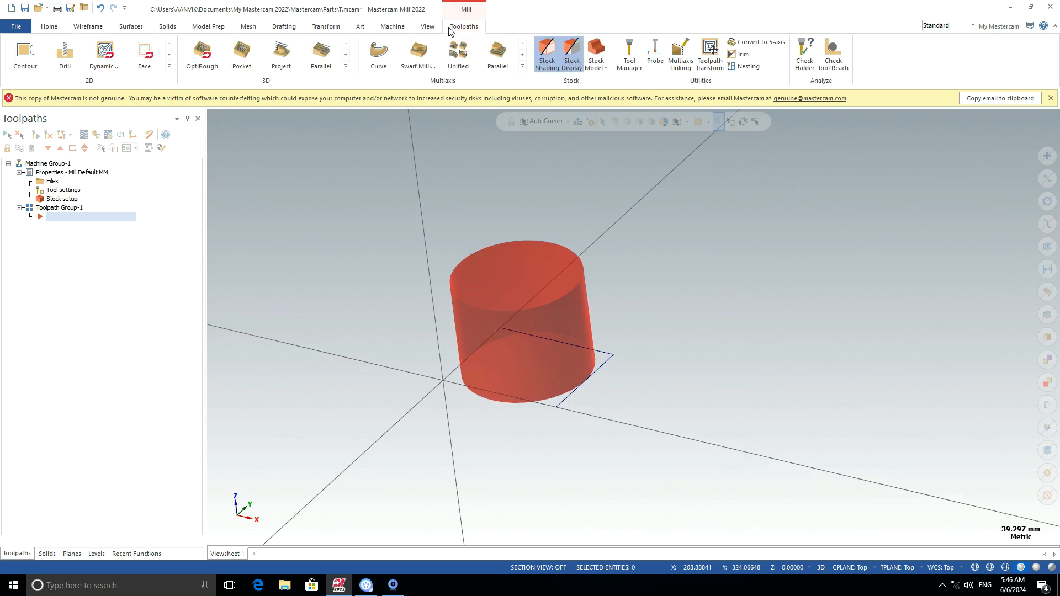
left_click(87, 29)
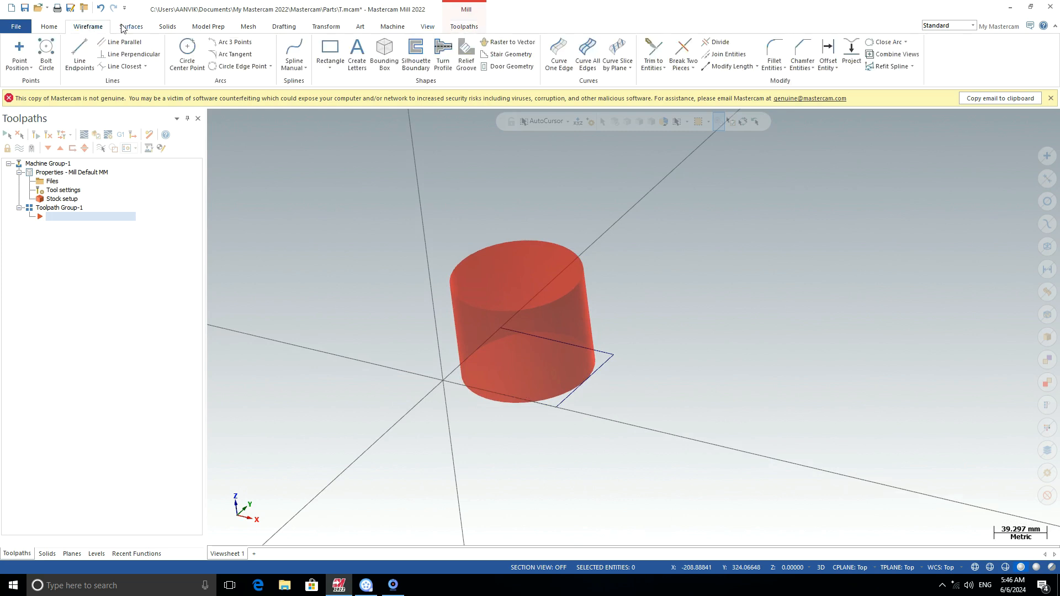
left_click(167, 26)
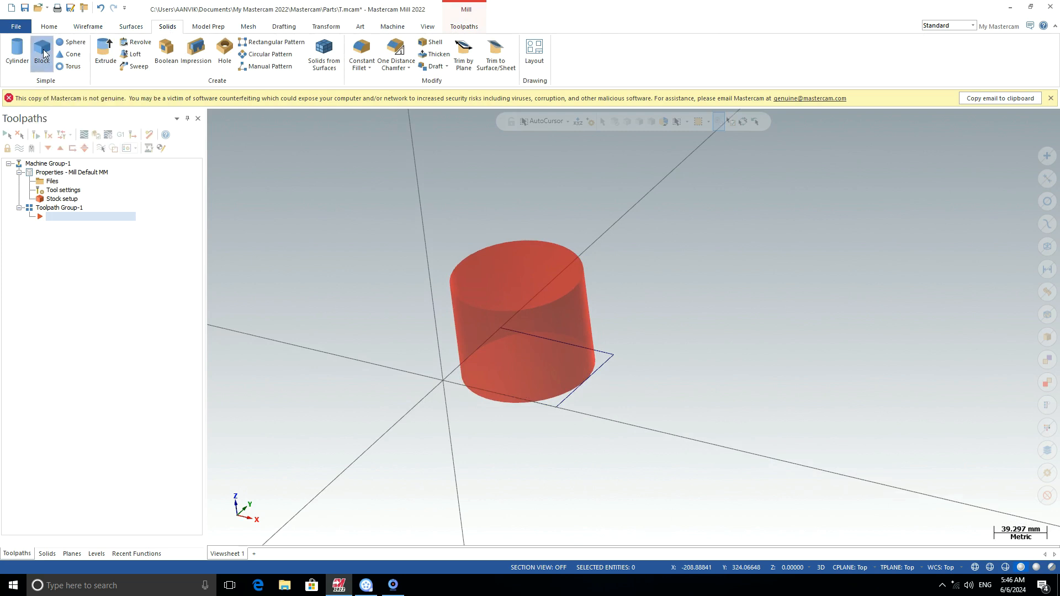
left_click(42, 53)
left_click(442, 379)
left_click(615, 352)
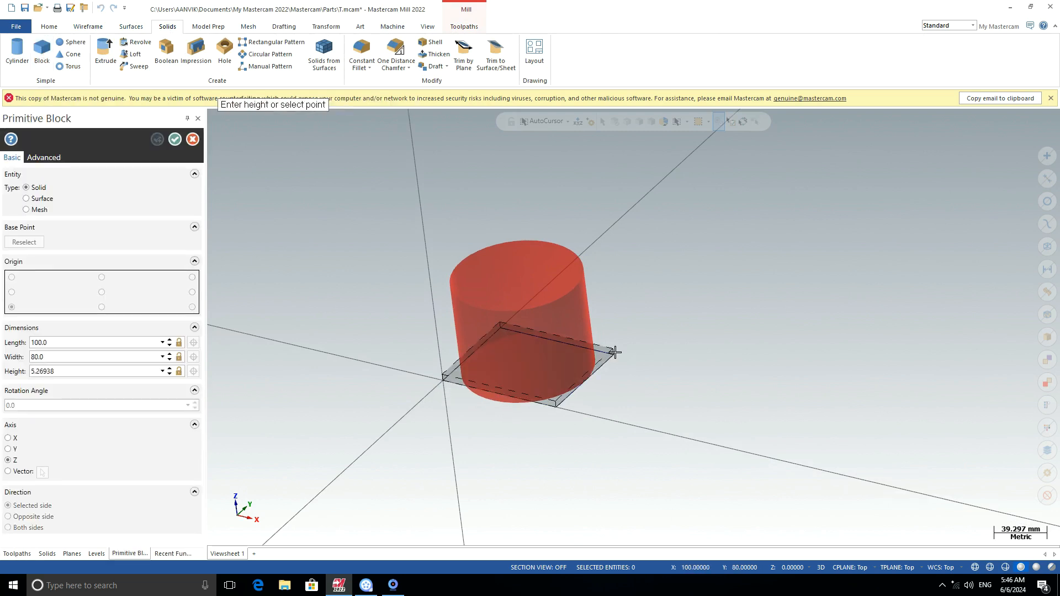
left_click(668, 456)
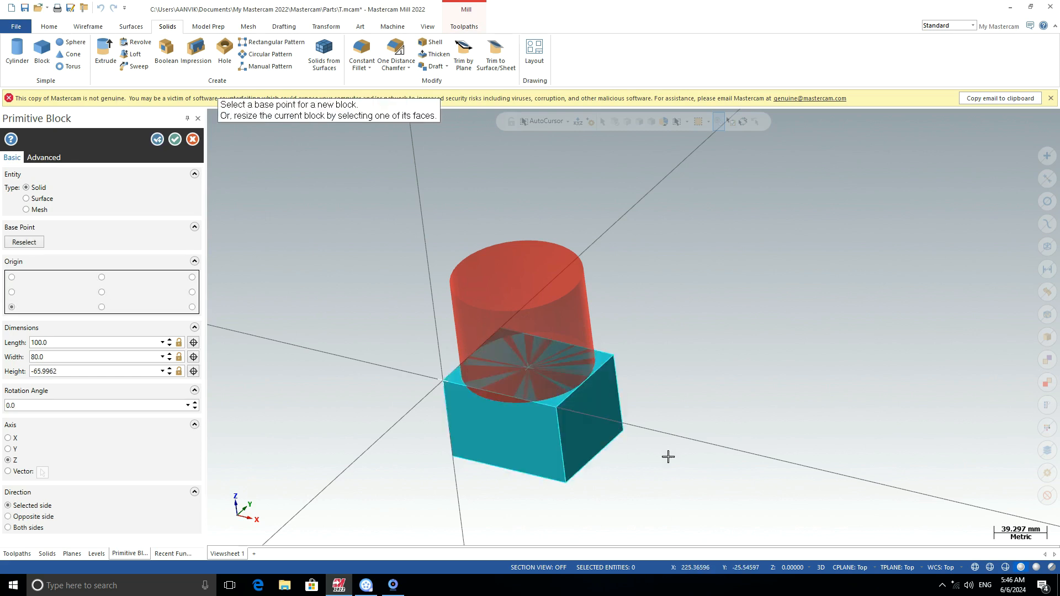
left_click(175, 139)
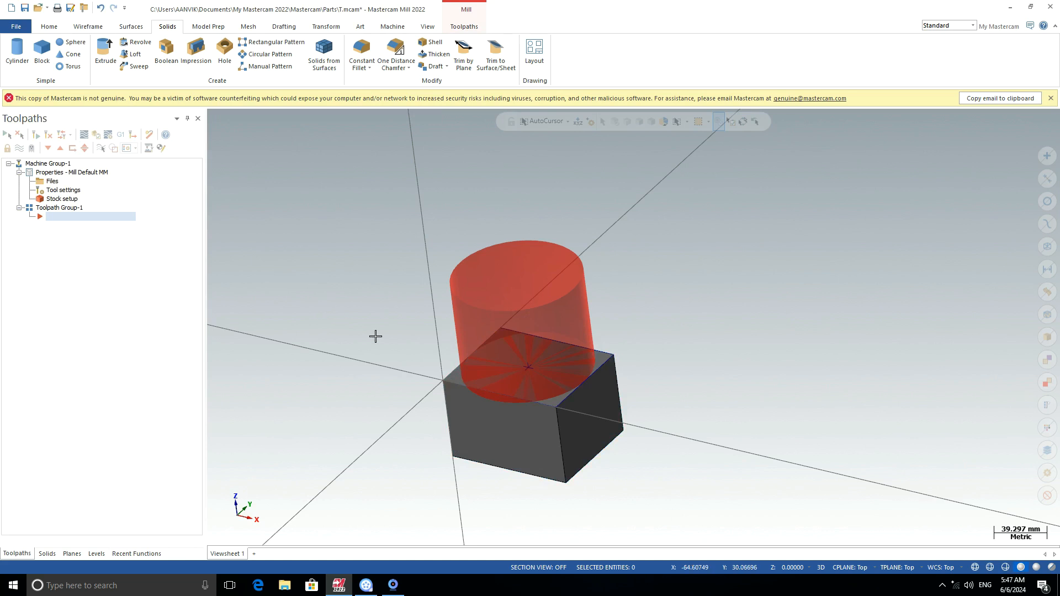
scroll(425, 359, "down", 2)
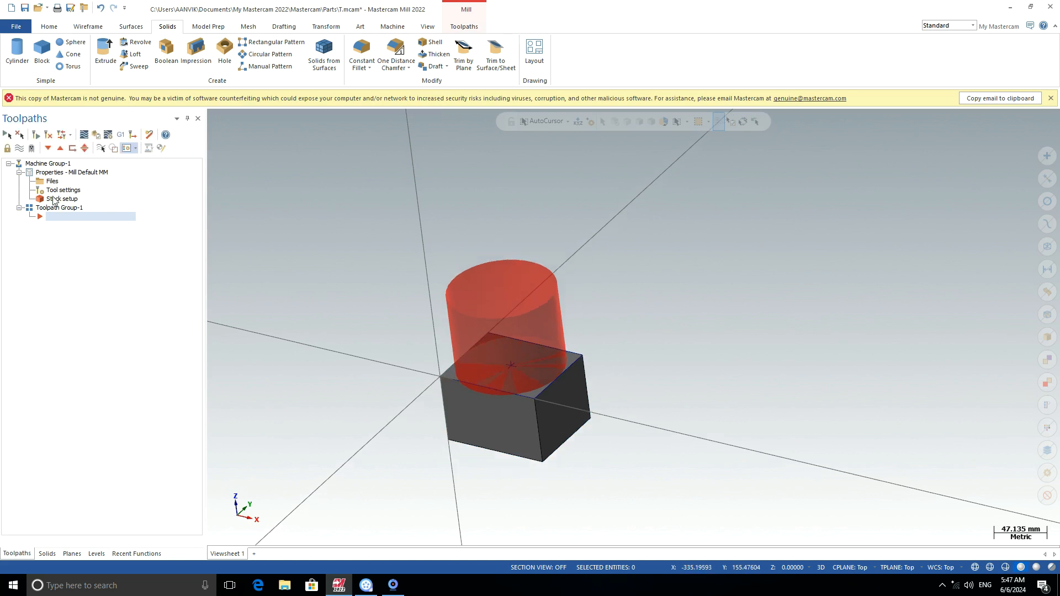
- Change the stock shape to Solid/Mesh, pick the solid block as the stock, apply it, and view the shaded stock
left_click(54, 200)
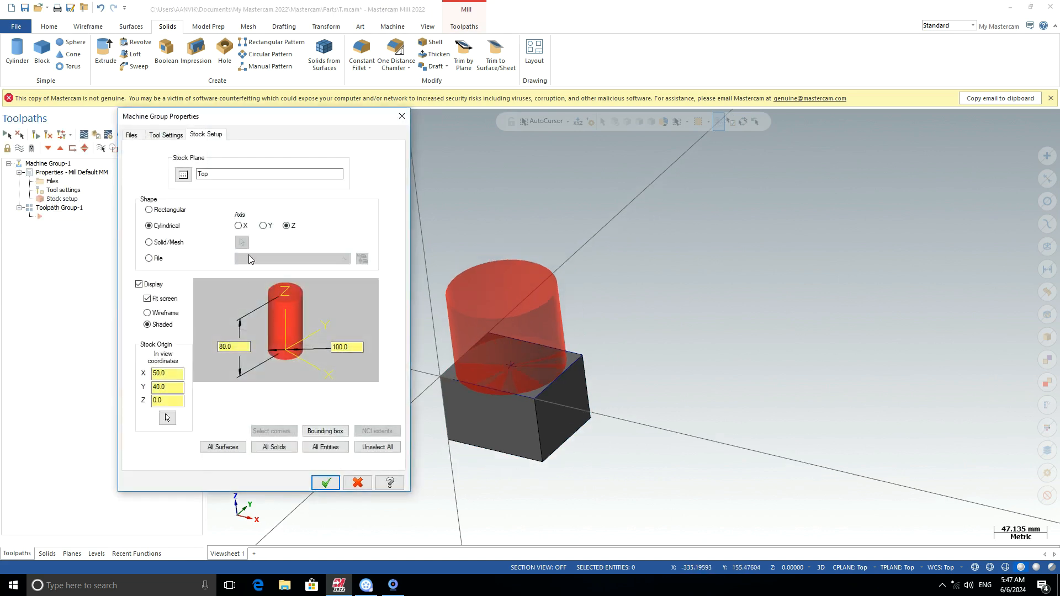
left_click(159, 248)
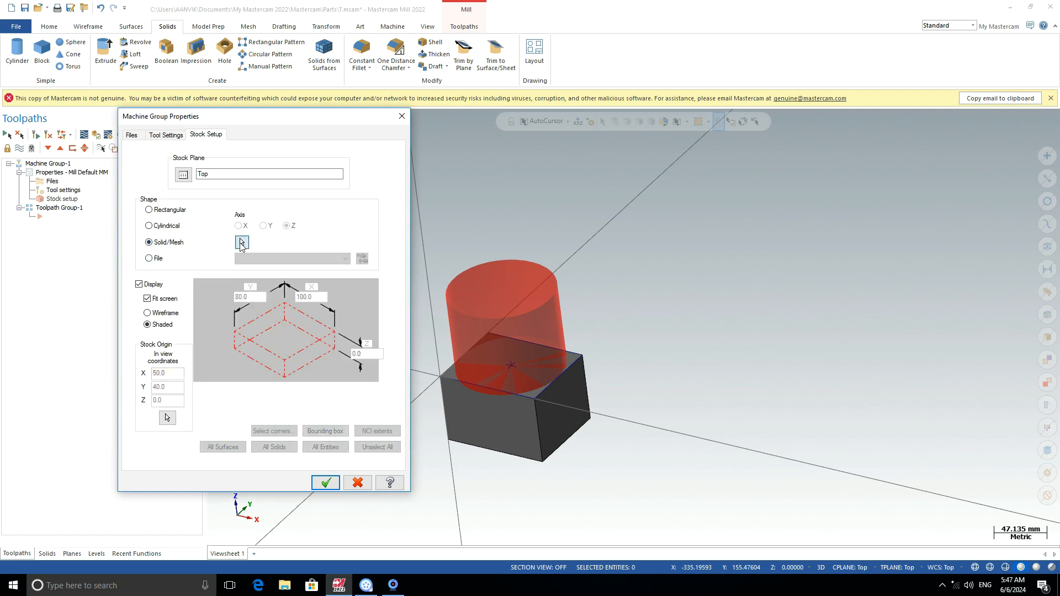
left_click(242, 243)
left_click(473, 429)
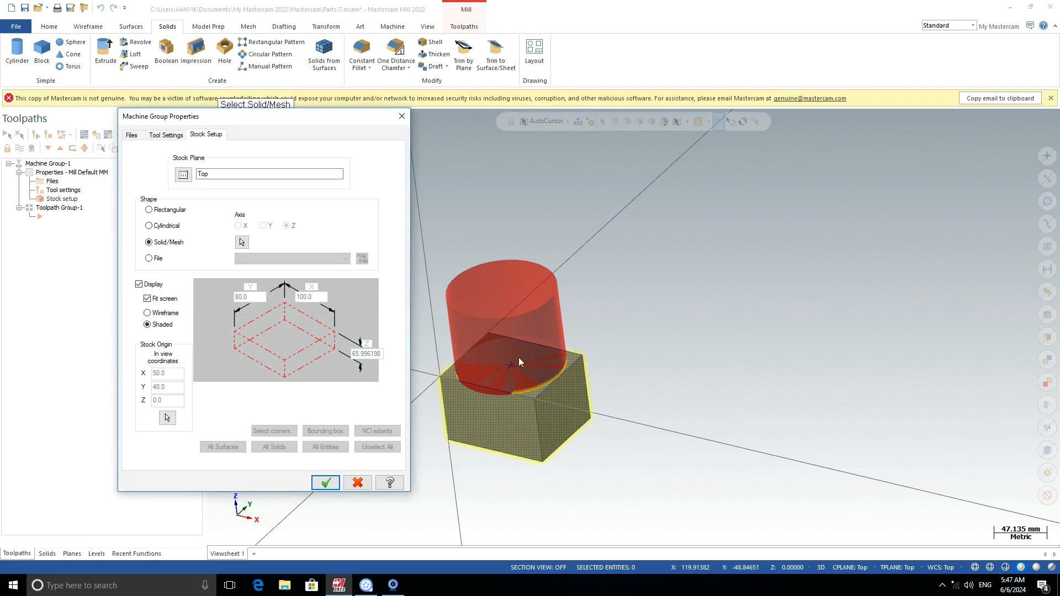
left_click(326, 483)
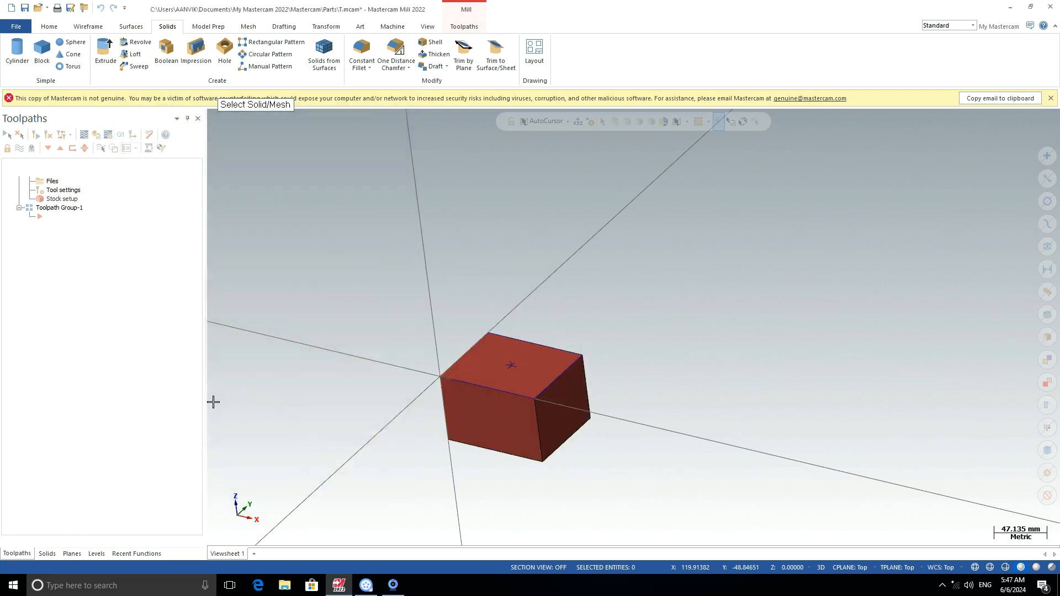
scroll(507, 409, "up", 5)
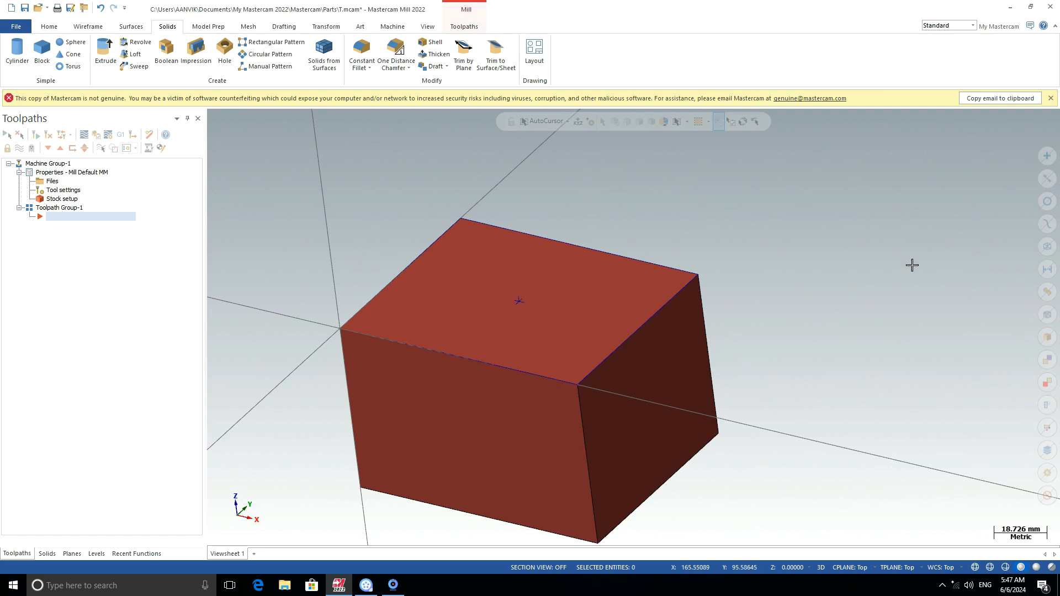
scroll(812, 284, "down", 5)
scroll(753, 343, "up", 3)
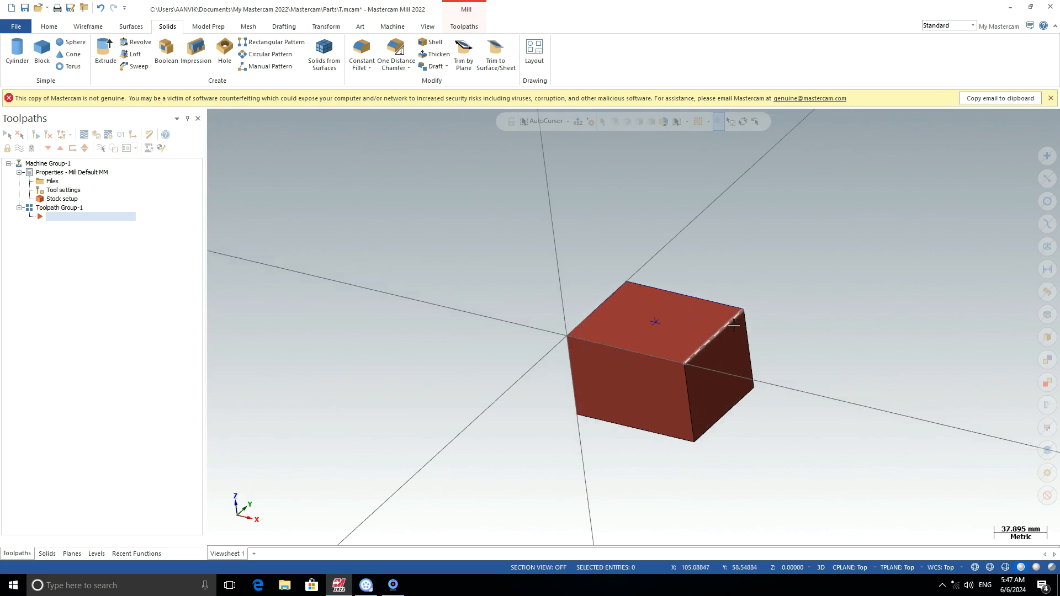
mouse_move(302, 296)
middle_mouse_down()
mouse_move(379, 338)
mouse_move(327, 278)
mouse_move(296, 296)
middle_mouse_up()
scroll(784, 331, "up", 2)
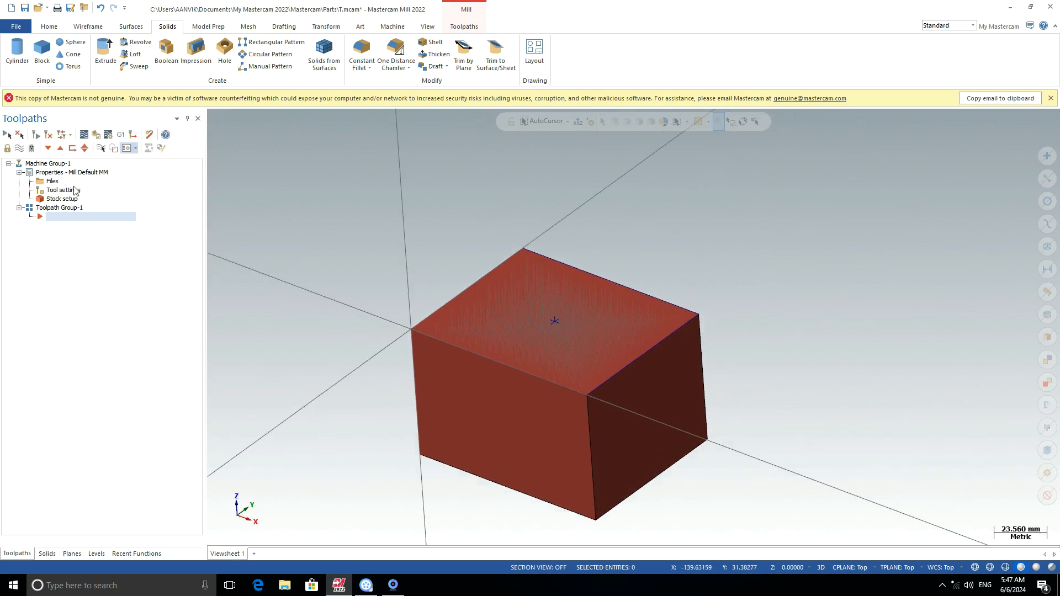
- Try to define the stock from a file without choosing one, and dismiss the resulting warning
left_click(59, 199)
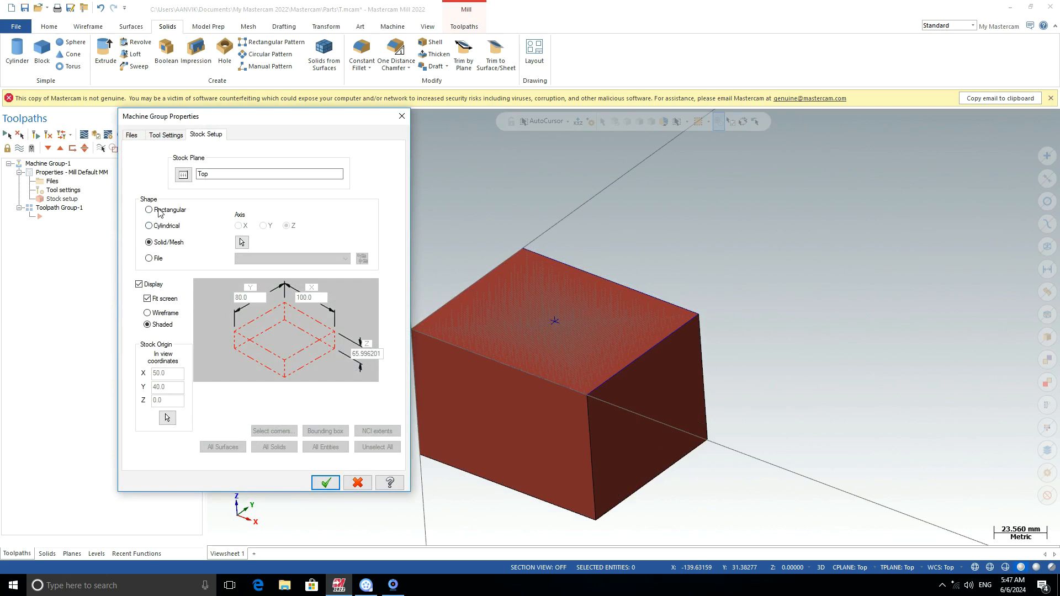
left_click(149, 258)
left_click(346, 259)
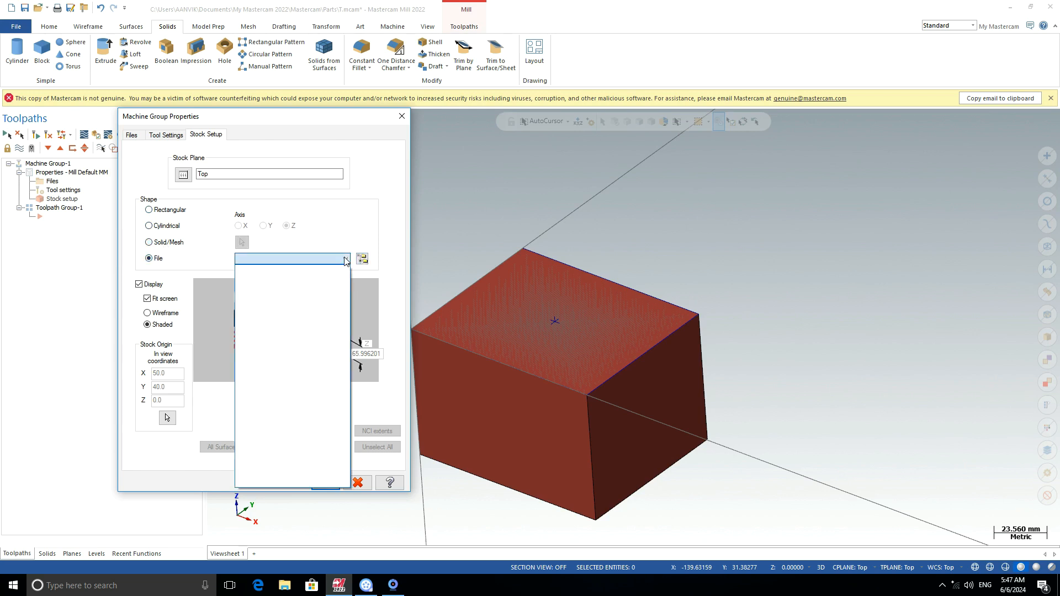
left_click(346, 259)
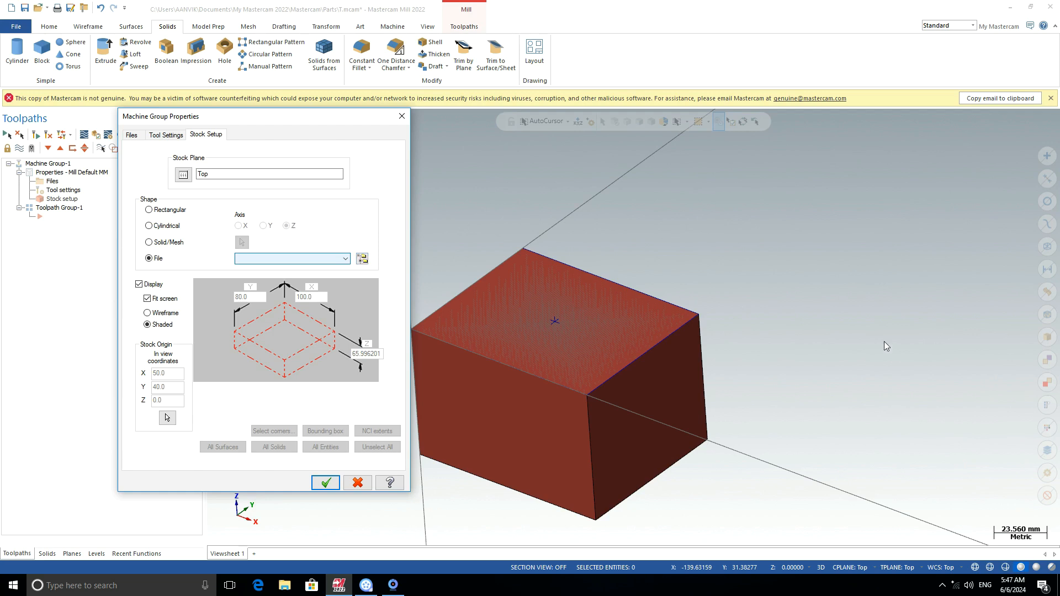
left_click(326, 483)
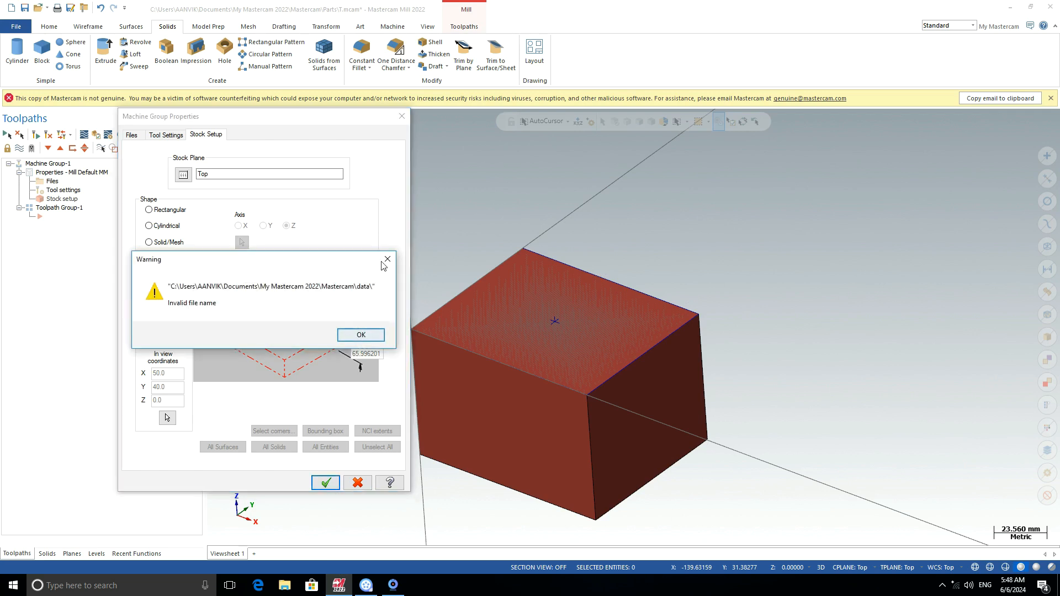
left_click(357, 334)
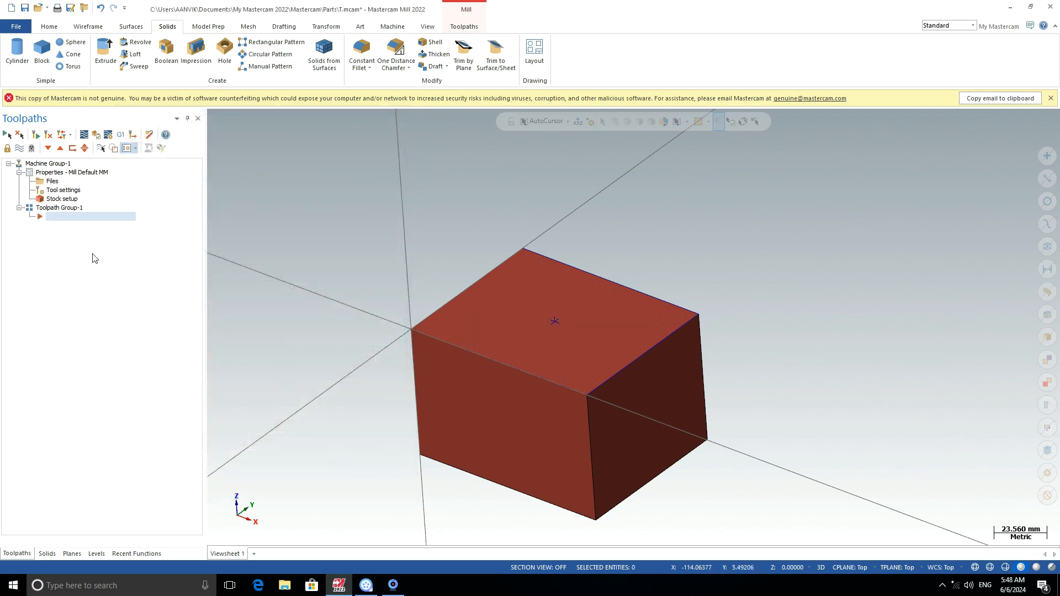
- Examine how the shaded stock covers the solid block, both up close and from farther away
scroll(516, 338, "up", 3)
scroll(593, 307, "down", 3)
scroll(593, 306, "down", 2)
middle_click_drag(370, 372, 350, 403)
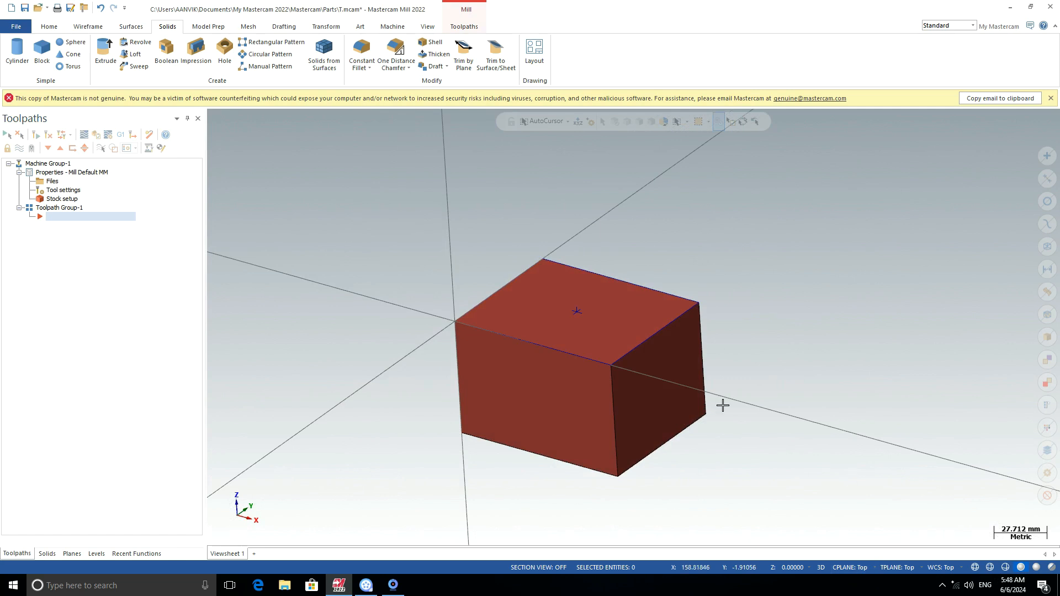
scroll(564, 331, "up", 3)
scroll(563, 331, "up", 3)
scroll(563, 332, "down", 2)
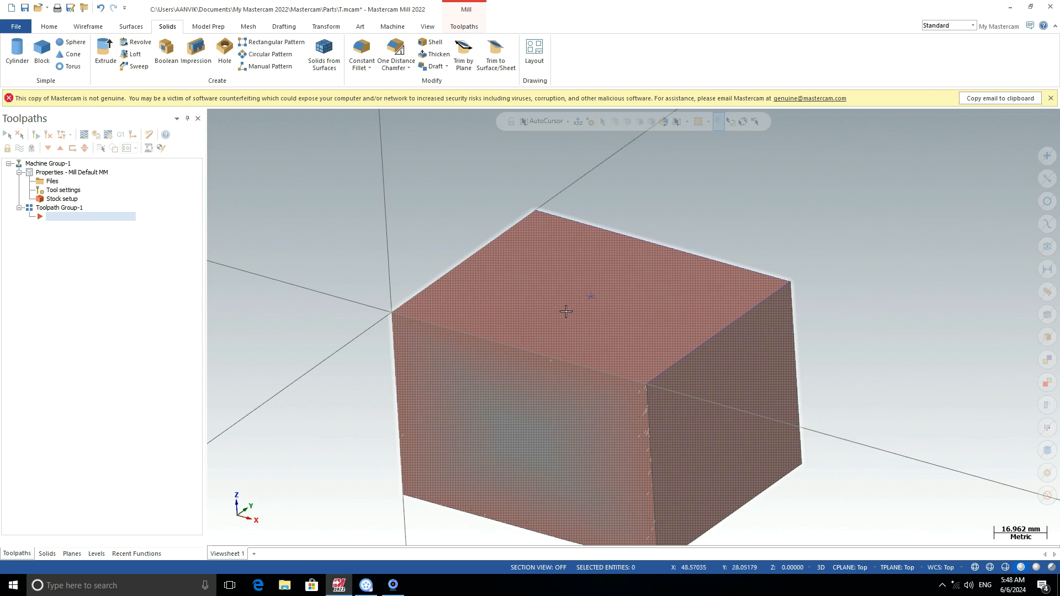
scroll(393, 269, "down", 1)
scroll(515, 408, "up", 1)
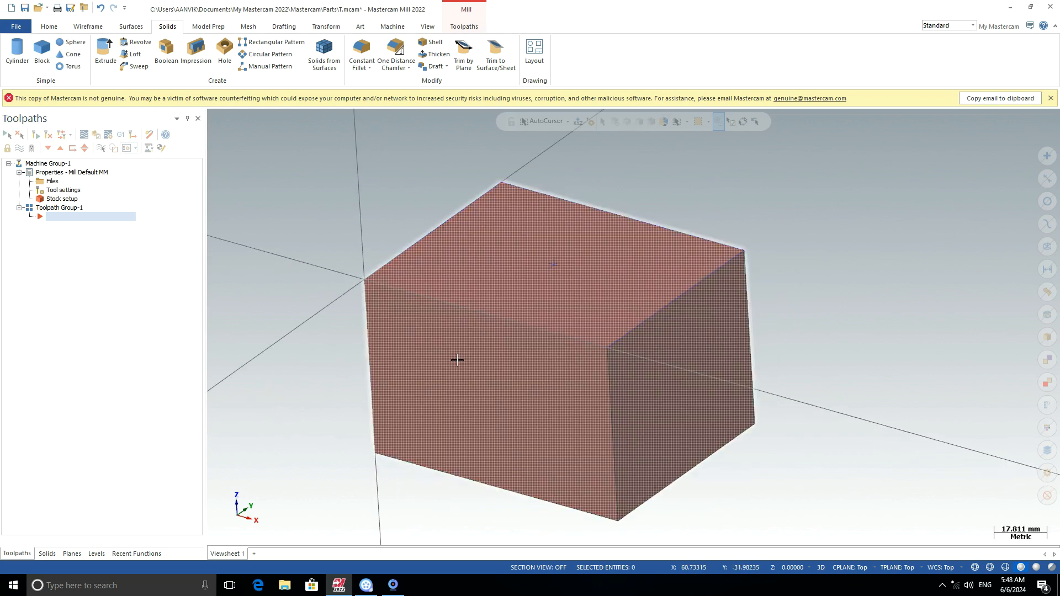
- Change the stock shape to Rectangular, set its X, Y and Z sizes to 0, and apply it
left_click(63, 199)
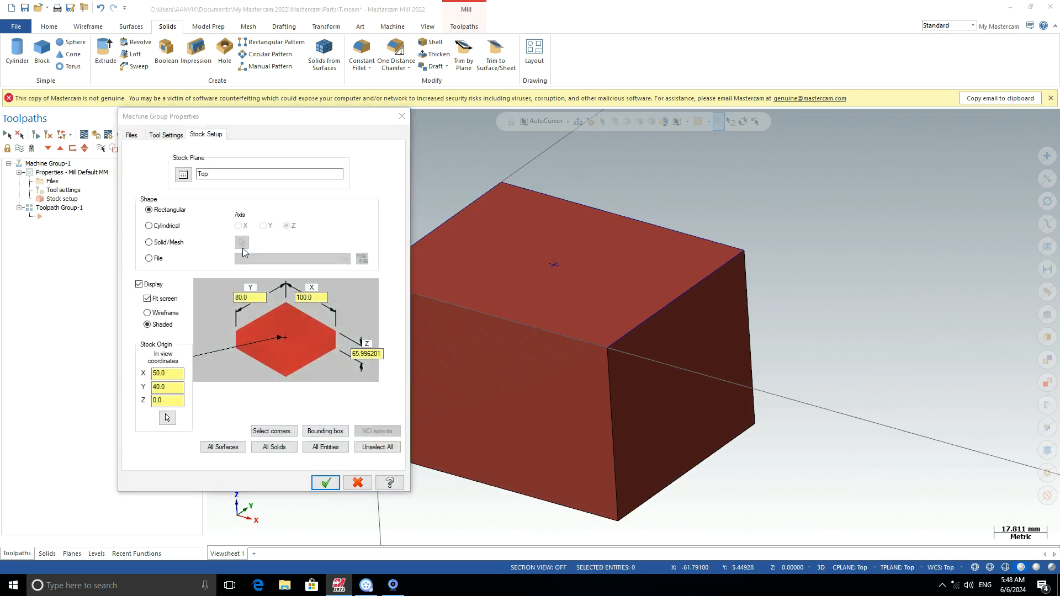
type("0")
key("Tab")
type("0")
left_click(376, 354)
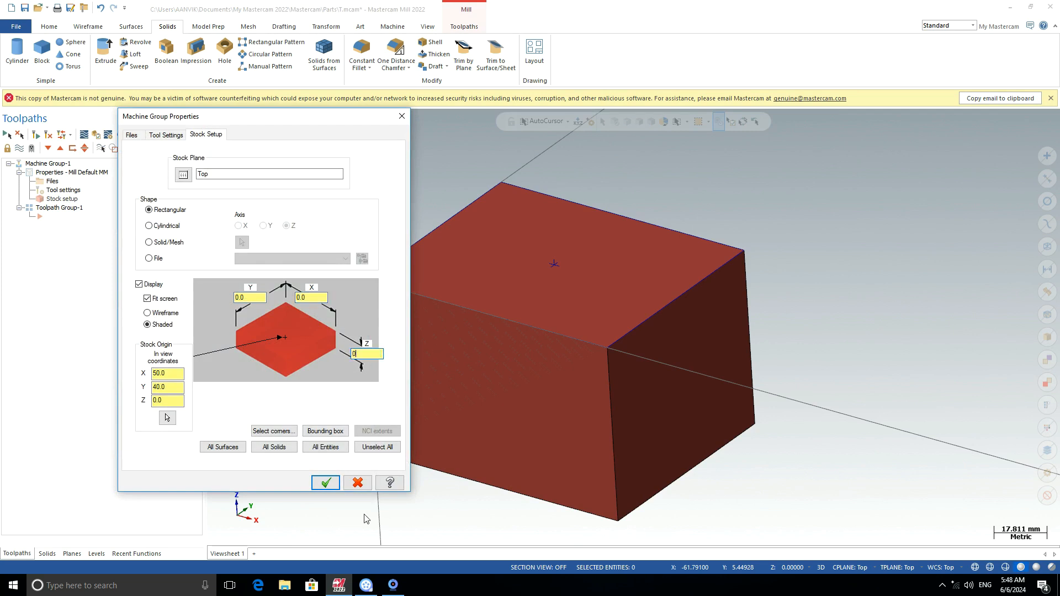
left_click(326, 482)
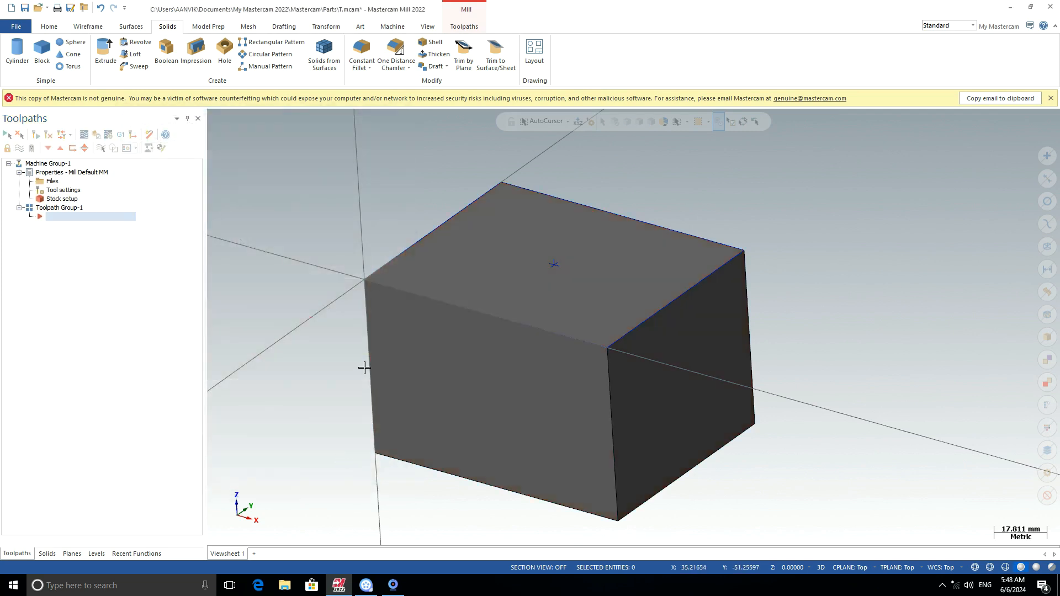
- Try to delete the Block operation of the solid from the solids history
left_click(467, 369)
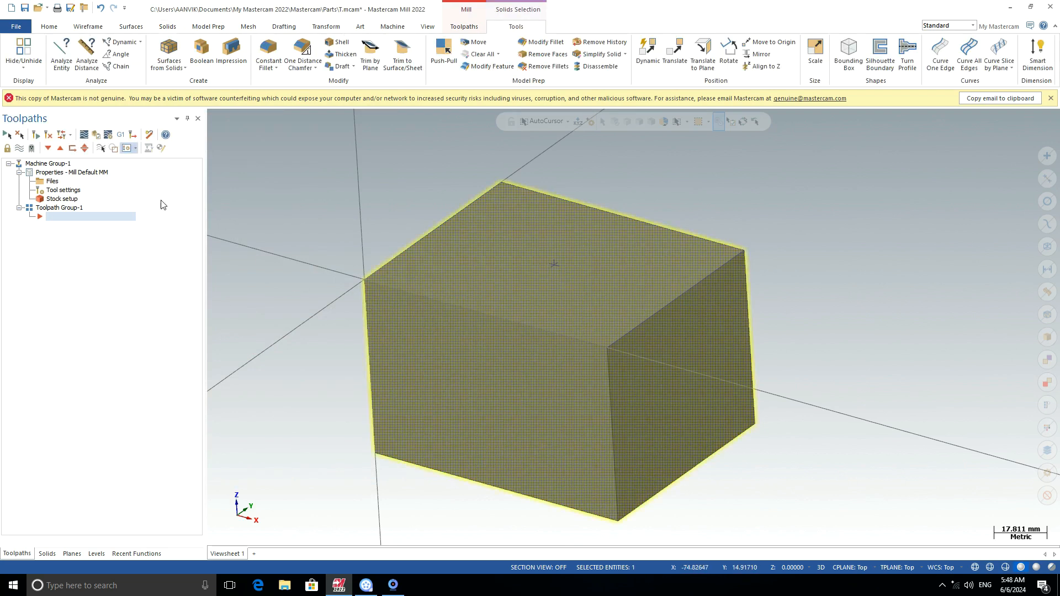
left_click(50, 554)
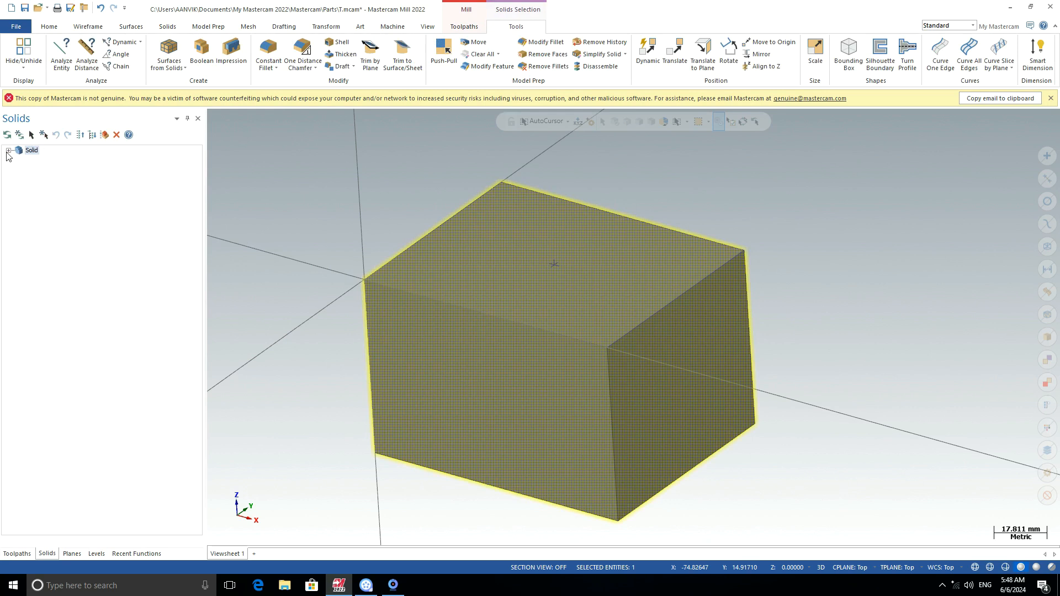
left_click(40, 159)
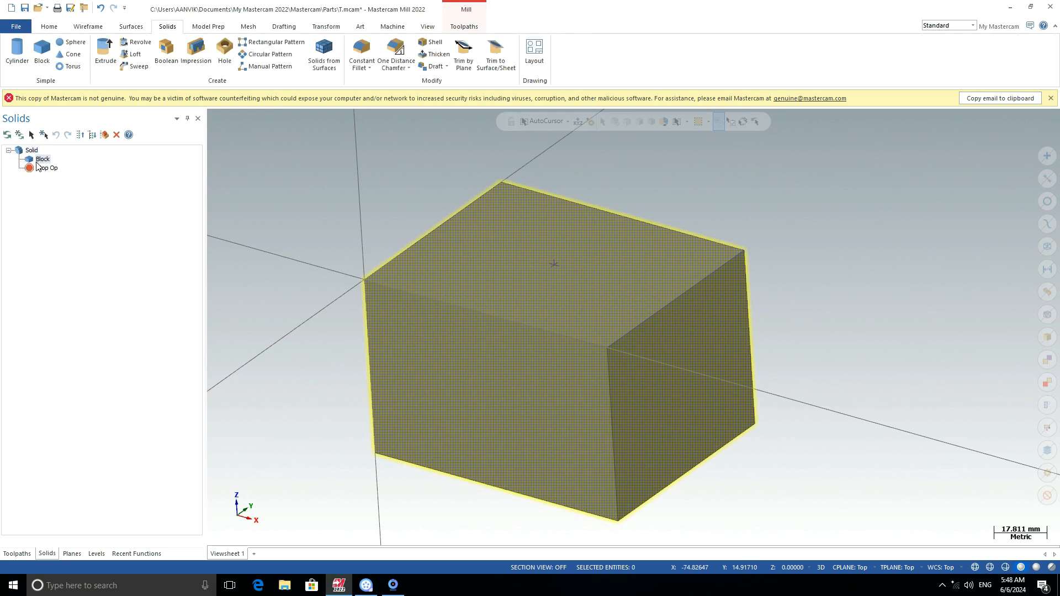
key("Delete")
left_click(567, 317)
right_click(42, 162)
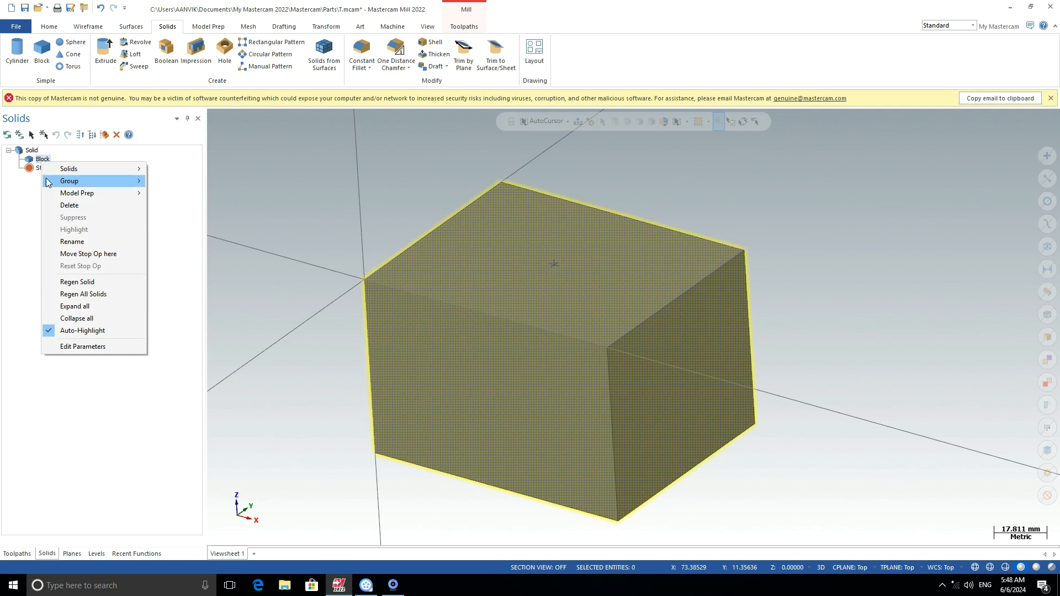
left_click(69, 205)
left_click(569, 315)
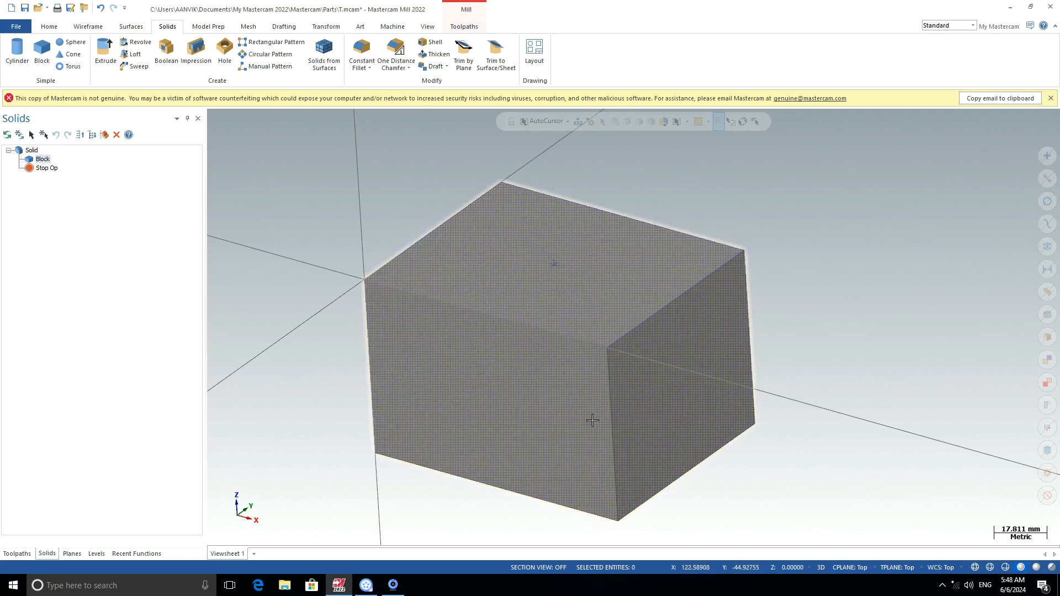
- Hide every entity except the solid block and check what remains on screen
left_click(59, 28)
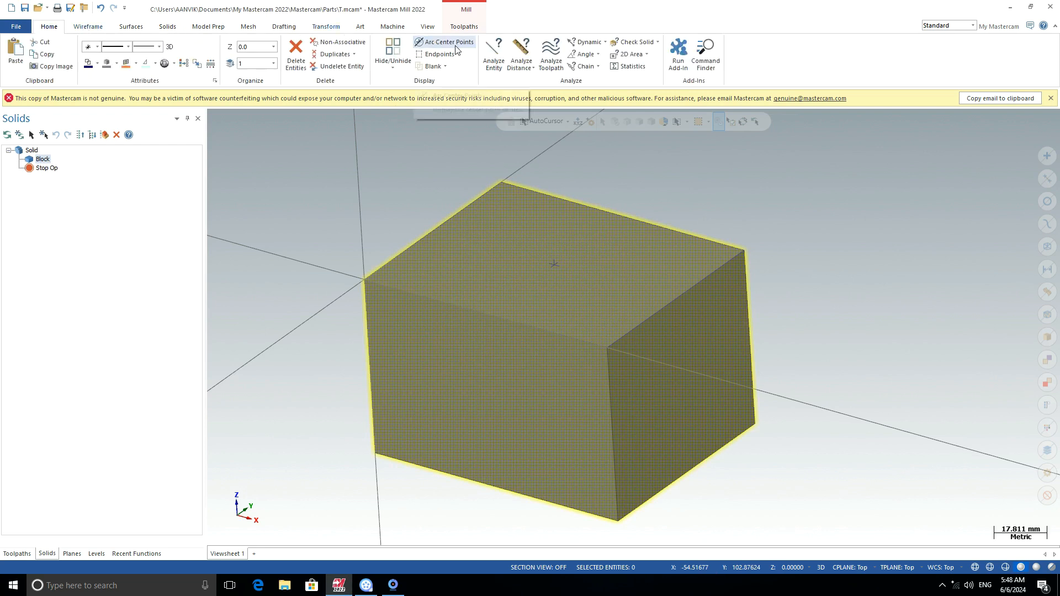
left_click(396, 47)
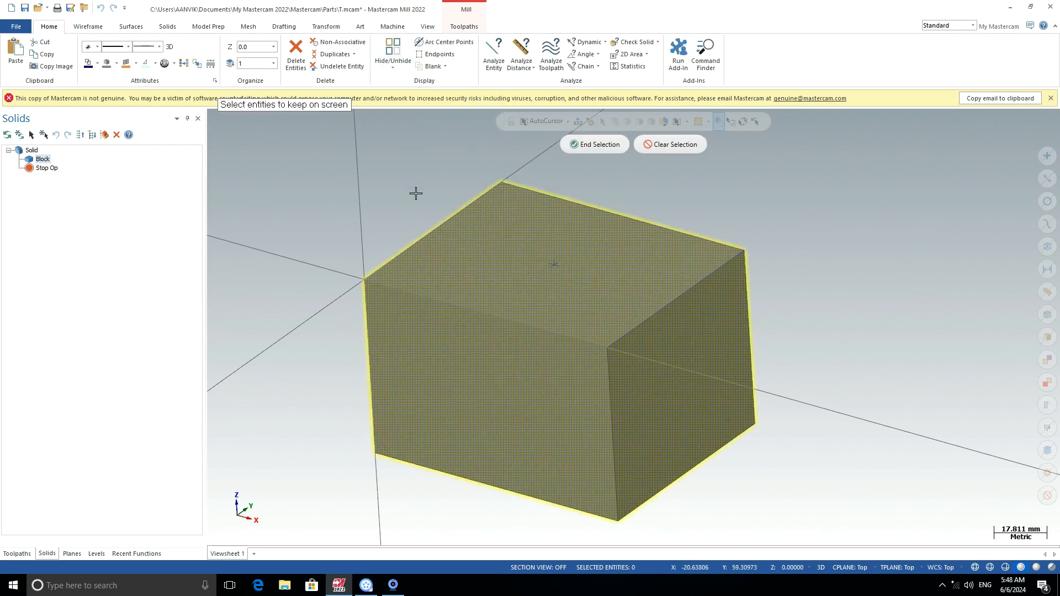
left_click(594, 144)
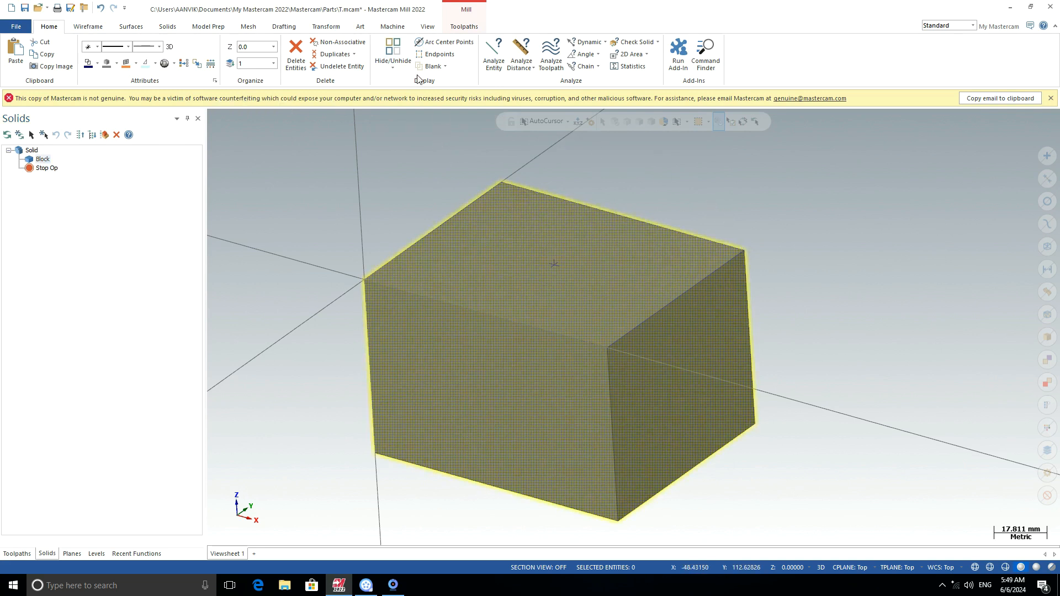
left_click(395, 65)
left_click(400, 78)
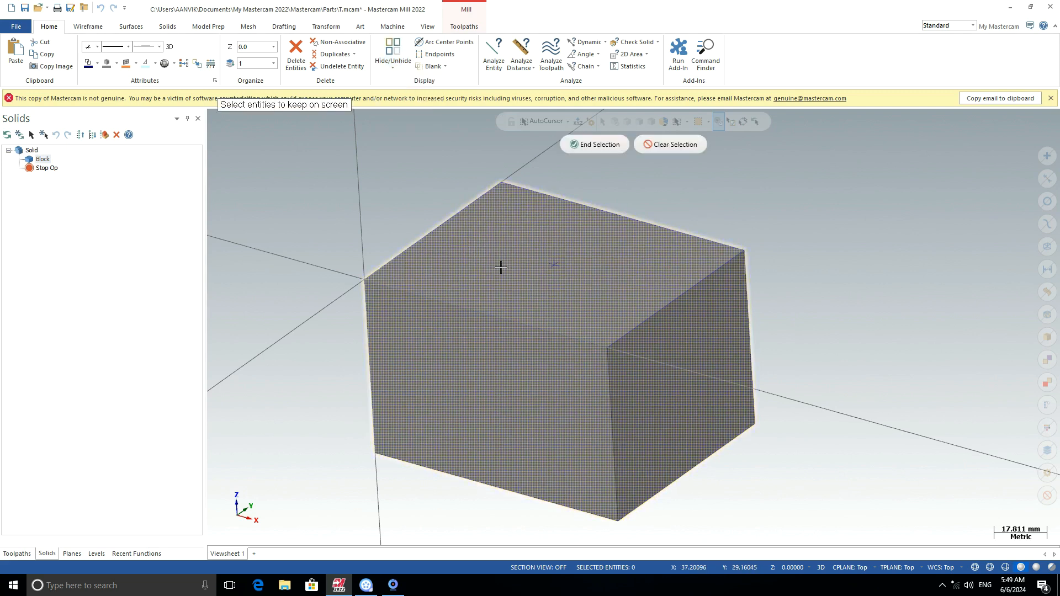
left_click(601, 145)
scroll(530, 339, "up", 5)
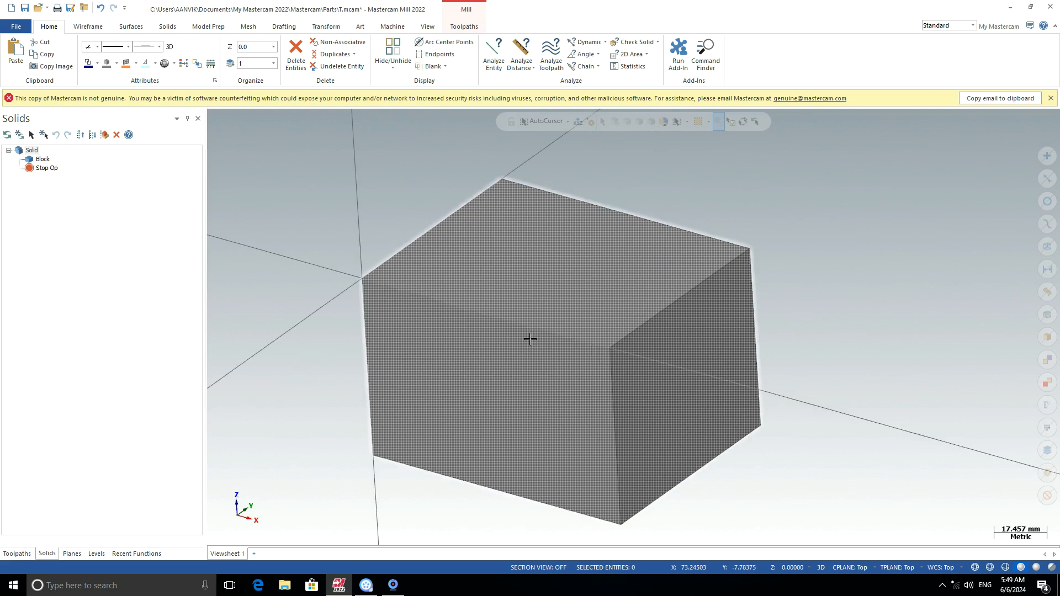
scroll(614, 321, "down", 5)
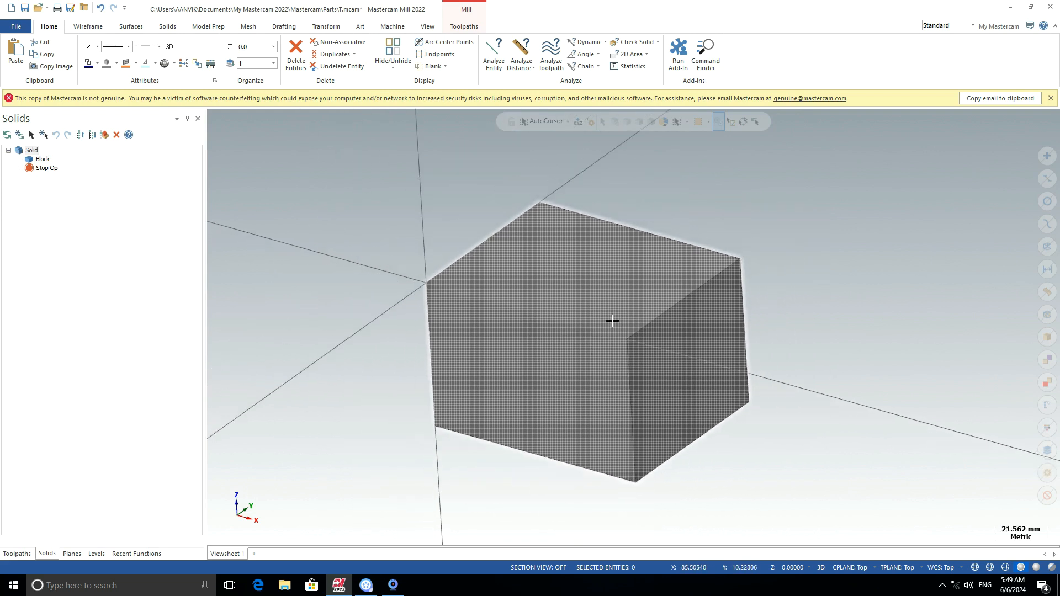
- Remove the solid block from the drawing
key("ctrl+z")
scroll(595, 304, "down", 11)
scroll(522, 372, "up", 5)
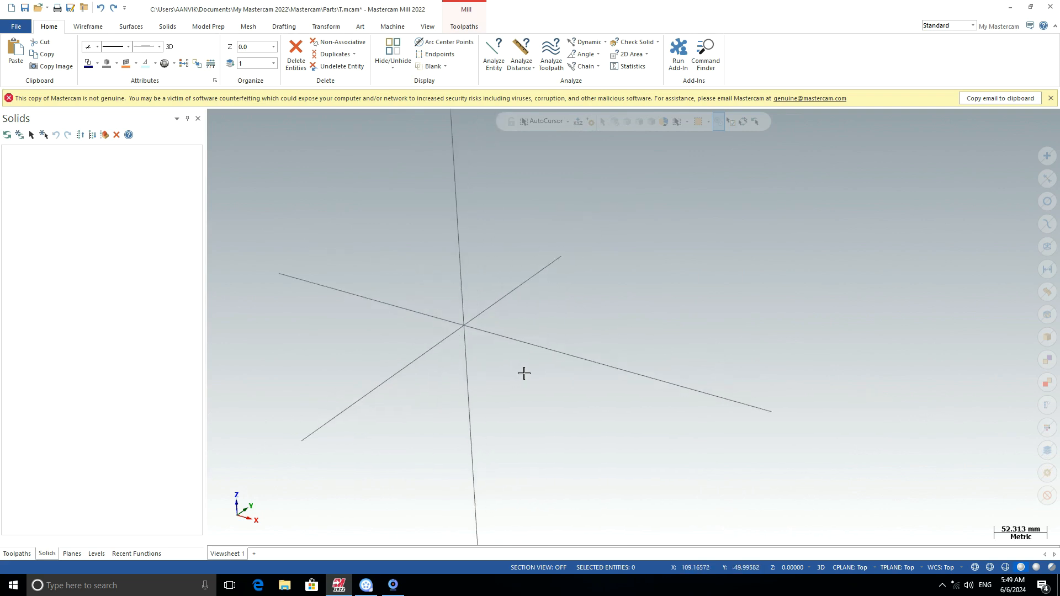
- Switch to the Top view and draw a wireframe rectangle with its first corner at the origin
right_click(719, 228)
left_click(762, 288)
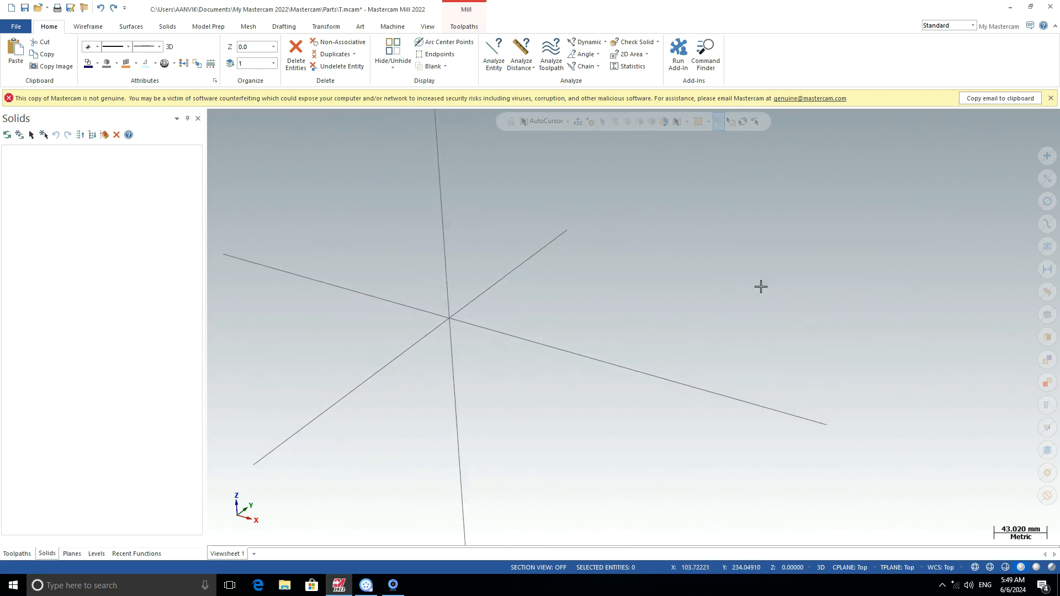
left_click(89, 26)
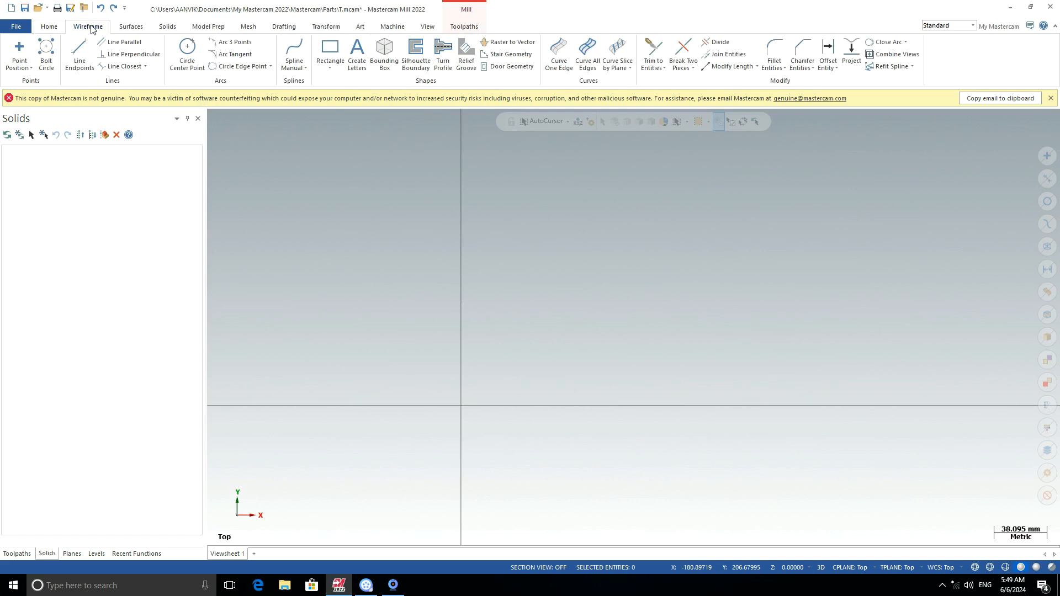
left_click(329, 50)
left_click(460, 406)
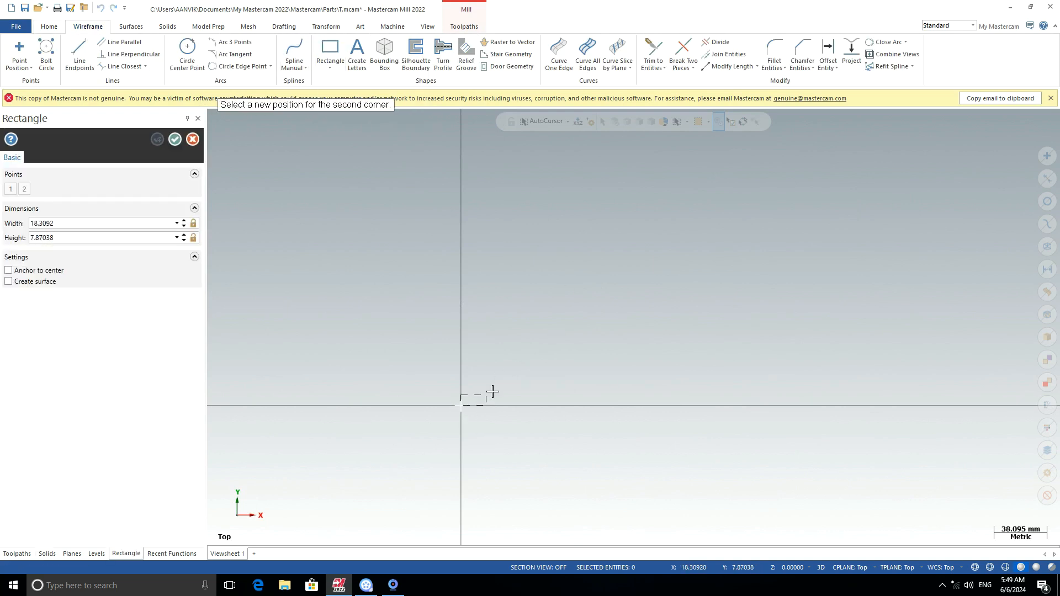
left_click(782, 172)
left_click(175, 140)
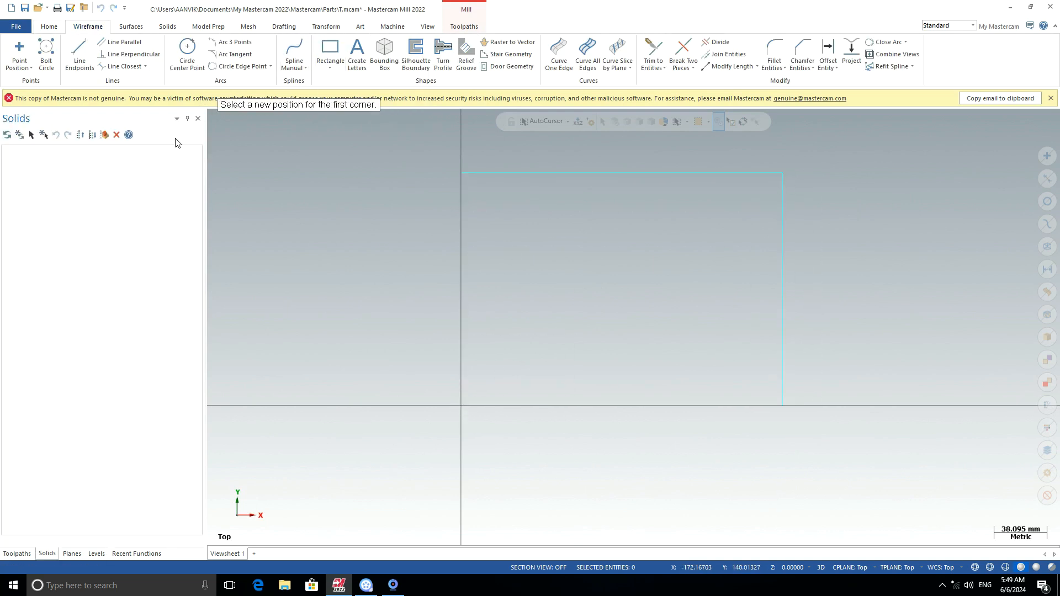
left_click(393, 26)
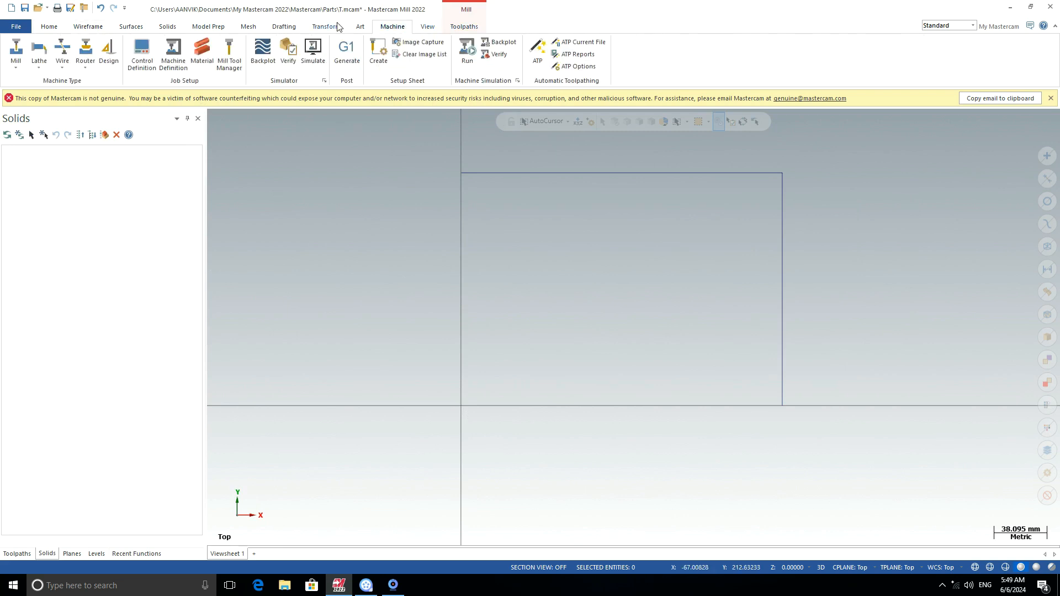
- Start a 2D Contour toolpath and chain the wireframe rectangle as its geometry
left_click(16, 553)
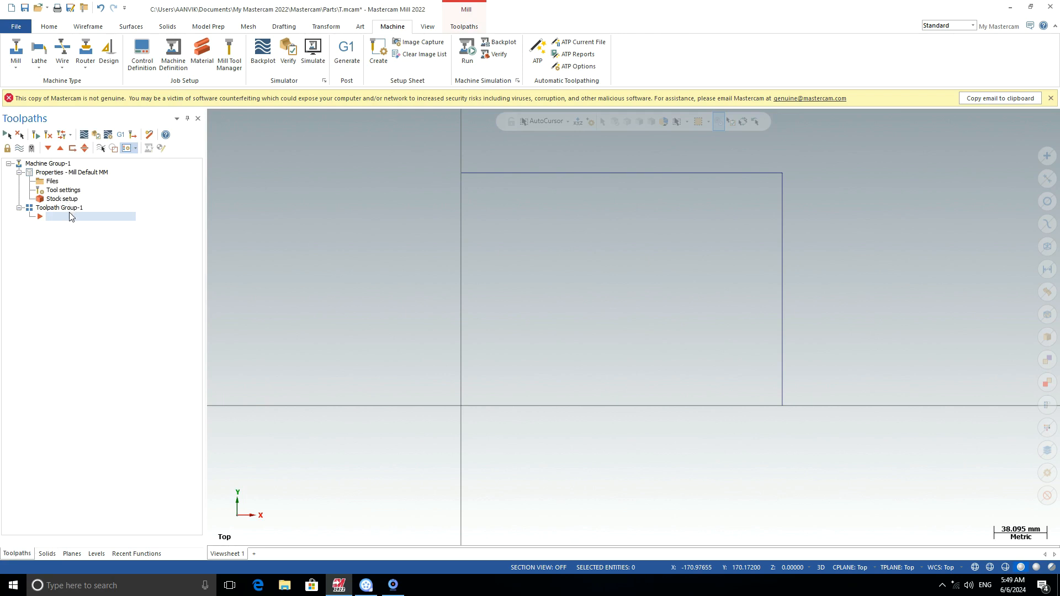
left_click(15, 66)
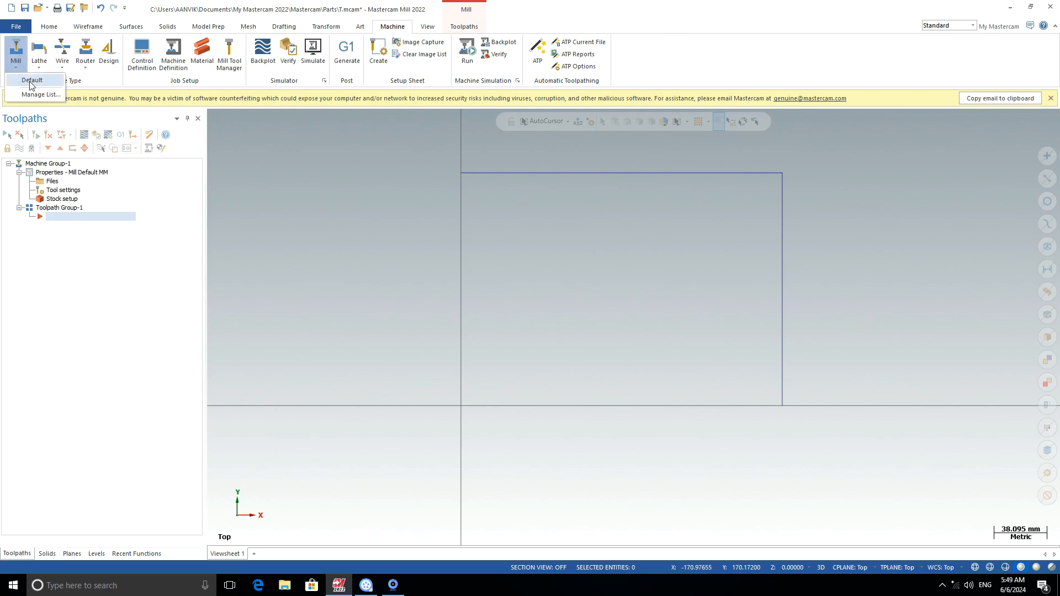
left_click(464, 27)
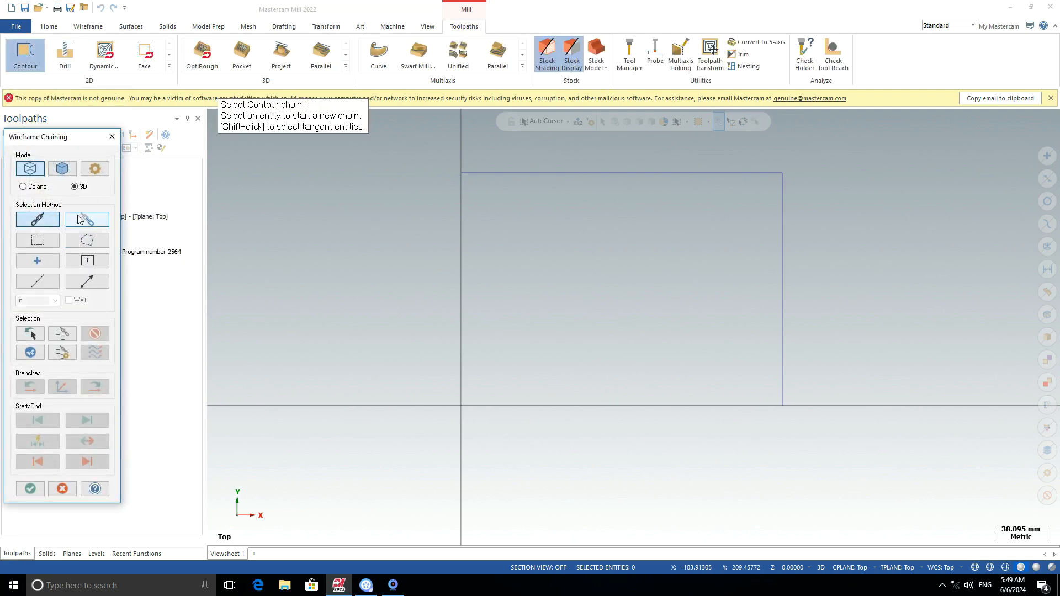
left_click(607, 174)
left_click(29, 491)
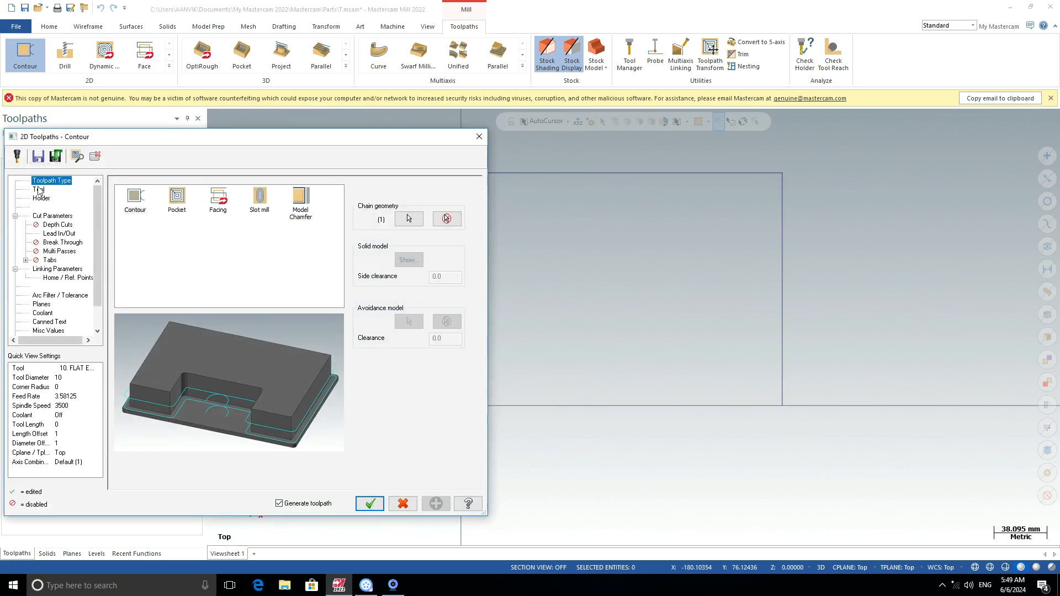
- Create a flat endmill with a 10 mm cutting diameter as the contour operation's tool, keeping its default geometry and properties
left_click(39, 190)
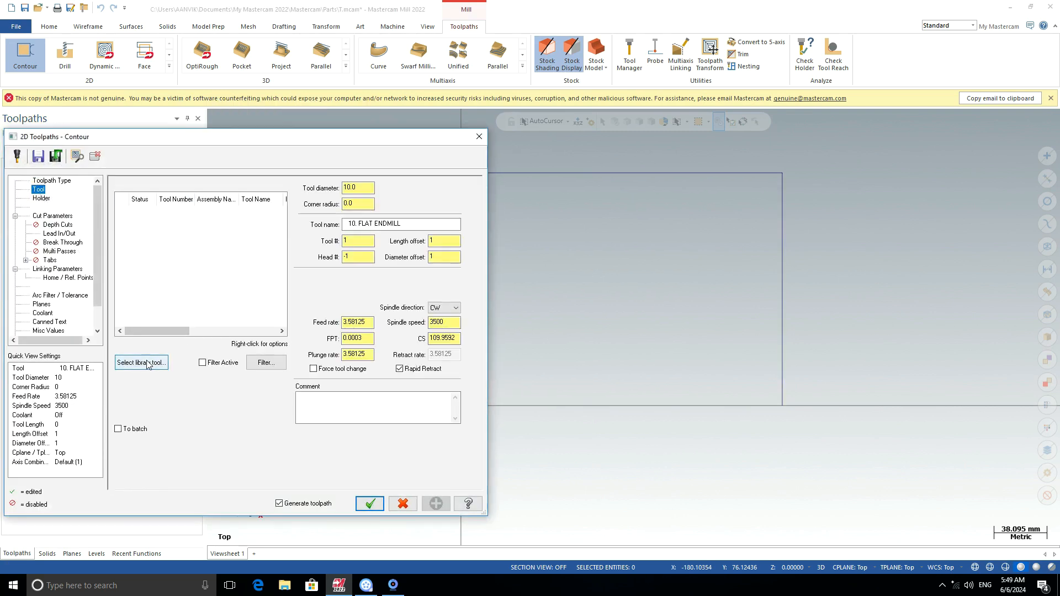
right_click(180, 250)
left_click(232, 270)
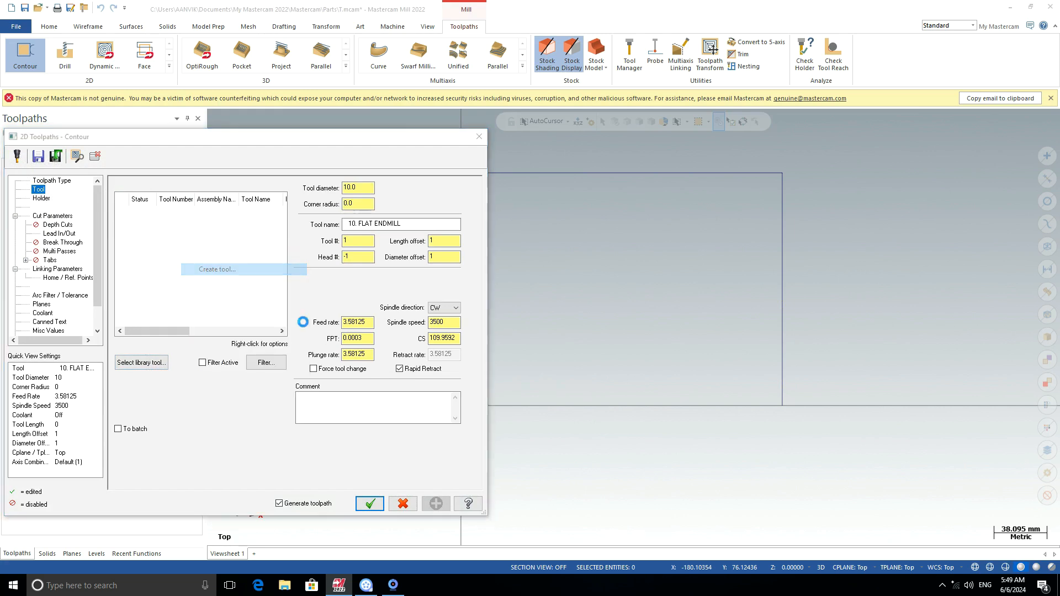
double_click(196, 124)
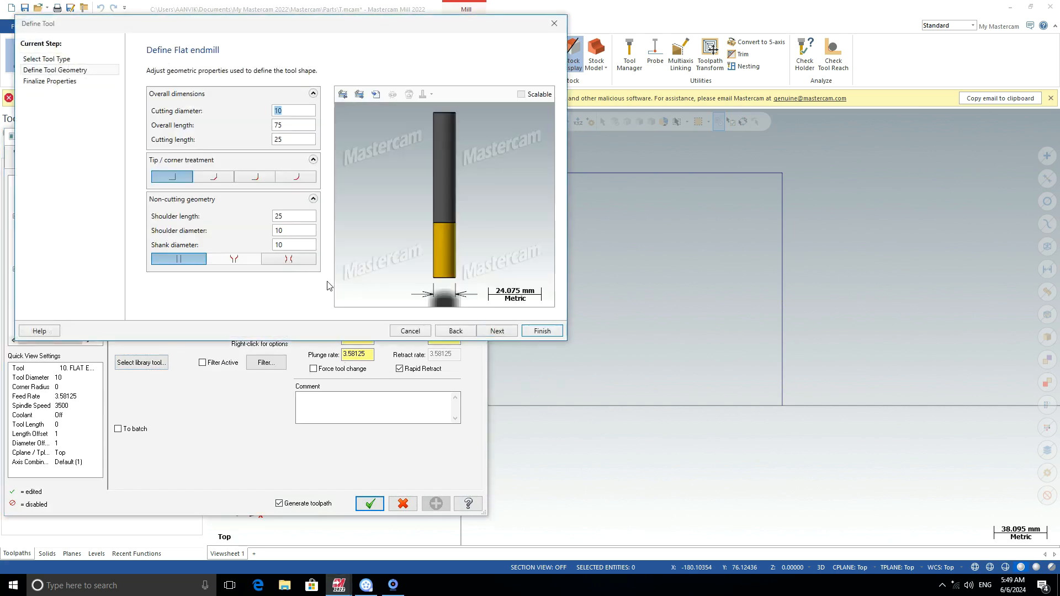
left_click(497, 330)
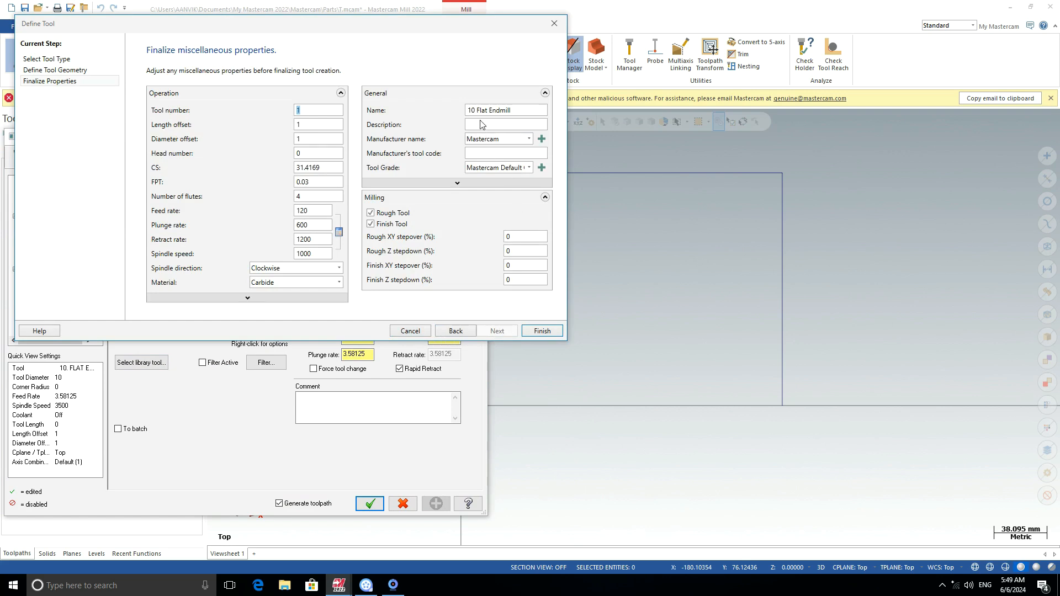
left_click(542, 332)
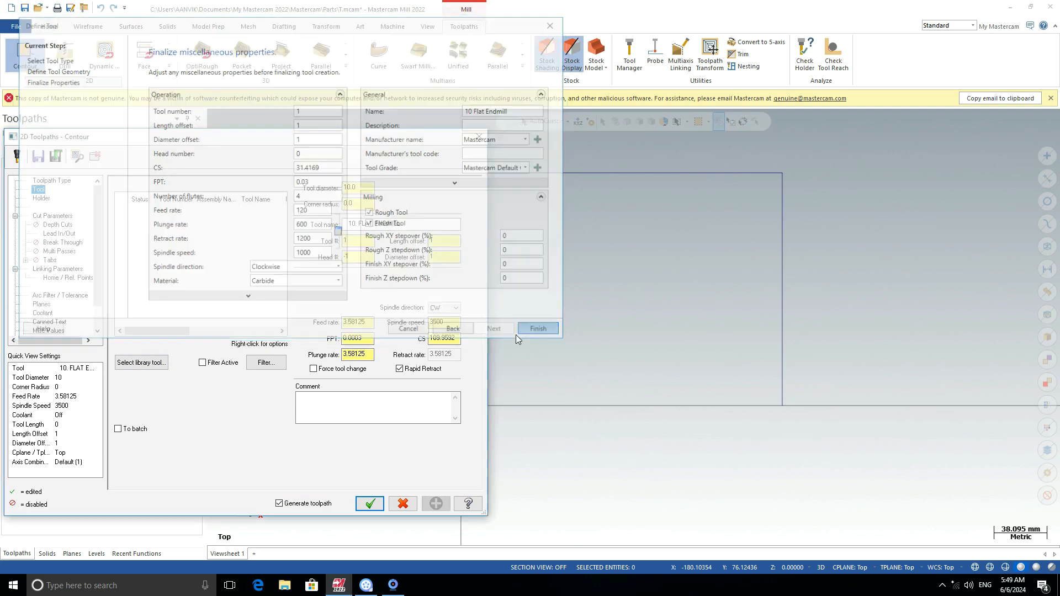
- Review the contour's cut parameters, keep the Left compensation direction and generate the toolpath
left_click(54, 216)
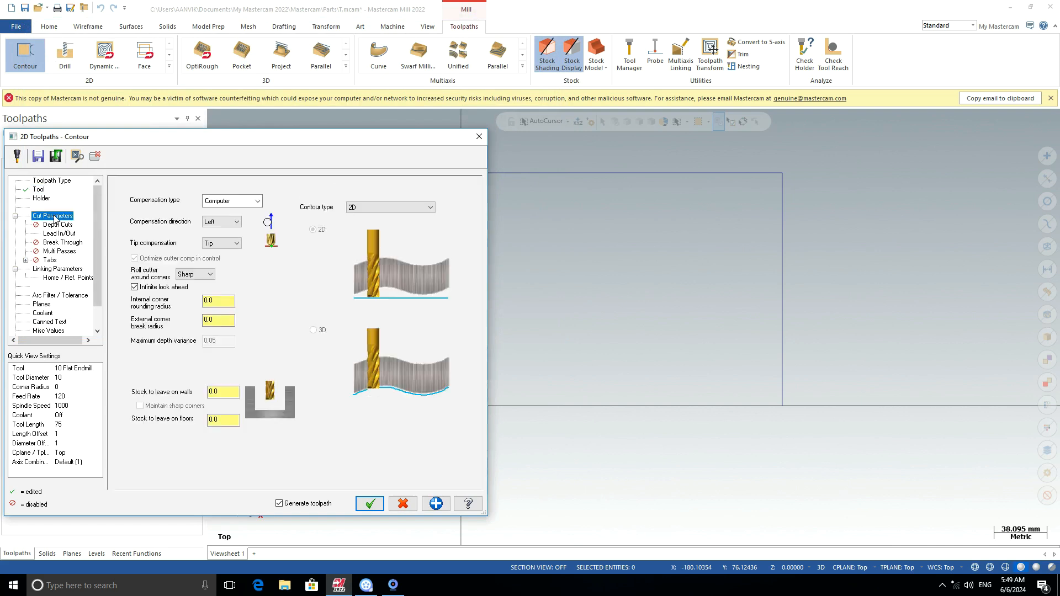
left_click(370, 504)
scroll(406, 423, "down", 3)
middle_click_drag(406, 423, 376, 346)
scroll(606, 300, "up", 3)
scroll(605, 300, "up", 2)
scroll(825, 313, "down", 2)
scroll(383, 322, "up", 2)
scroll(383, 322, "down", 2)
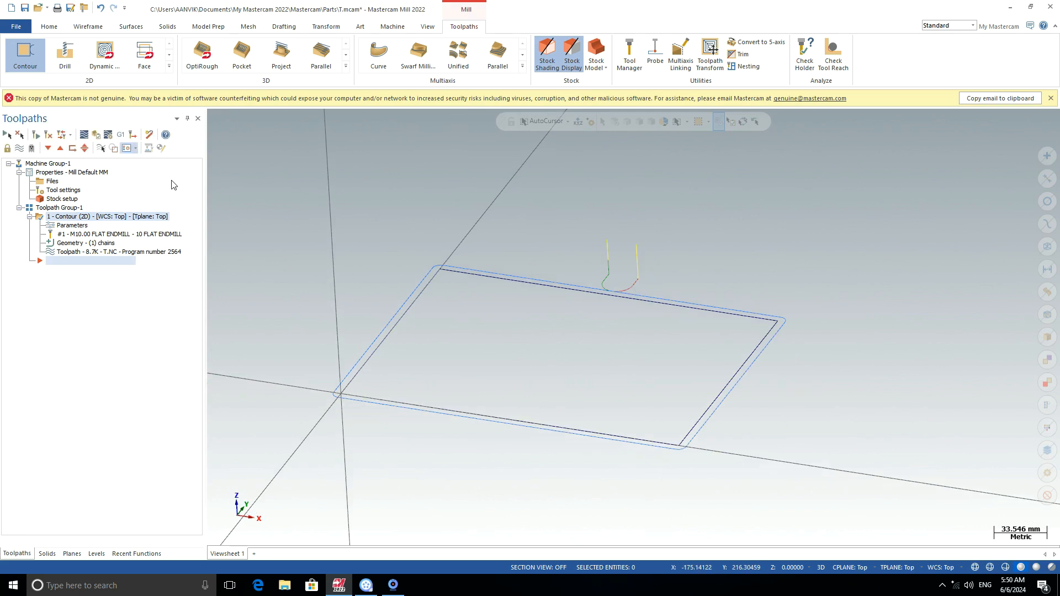
- Try to verify the contour toolpath in the simulator without a stock thickness defined
left_click(96, 135)
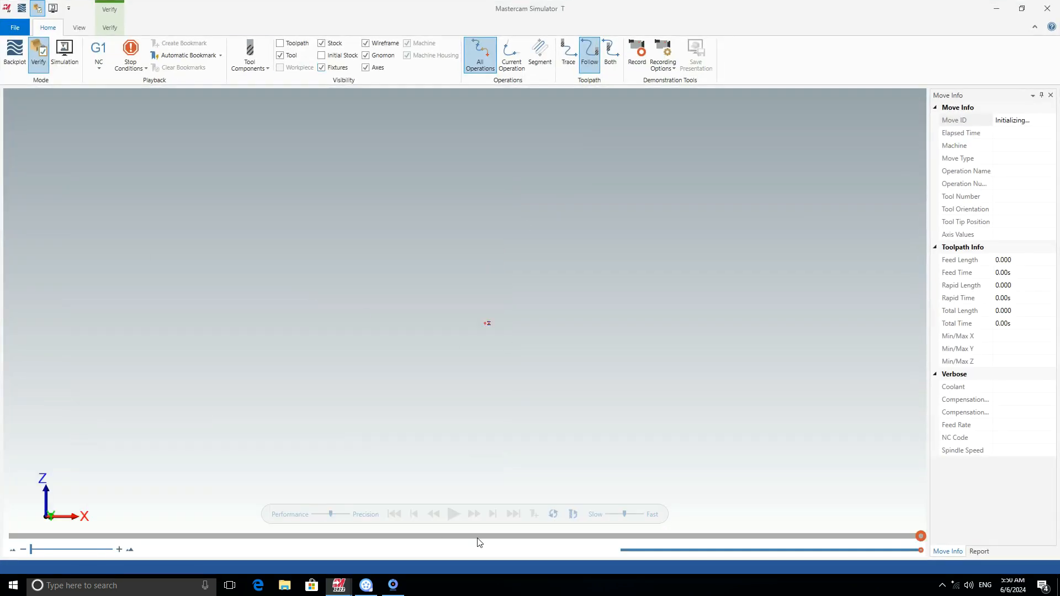
left_click(1047, 9)
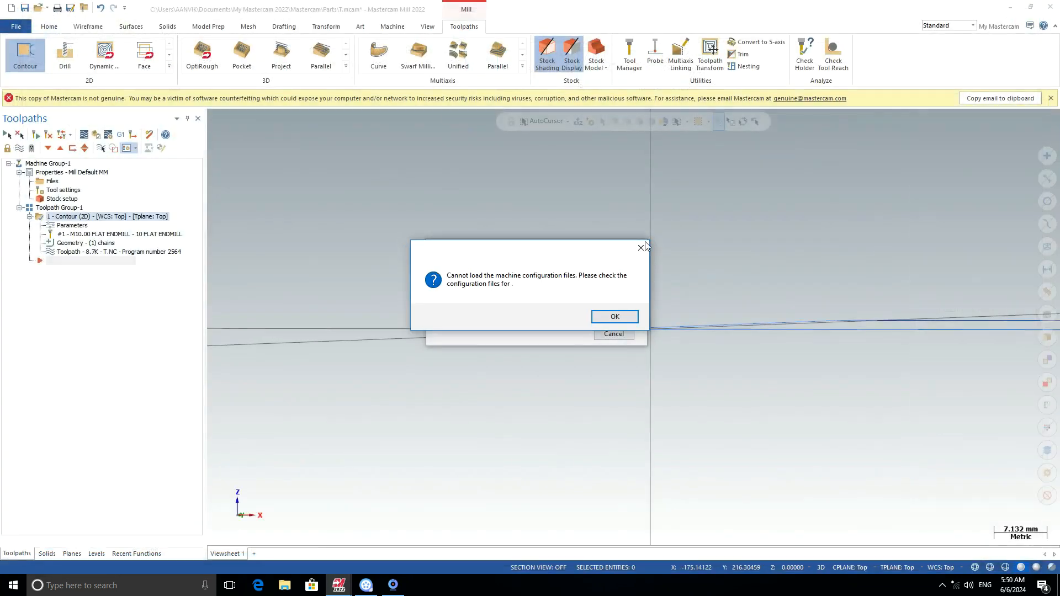
left_click(615, 317)
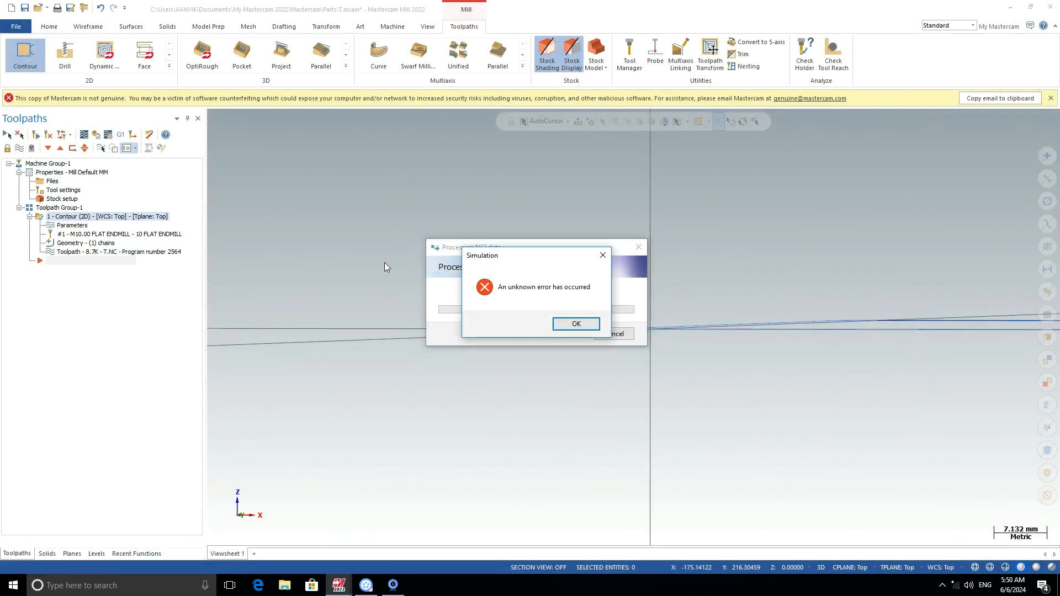
left_click(576, 324)
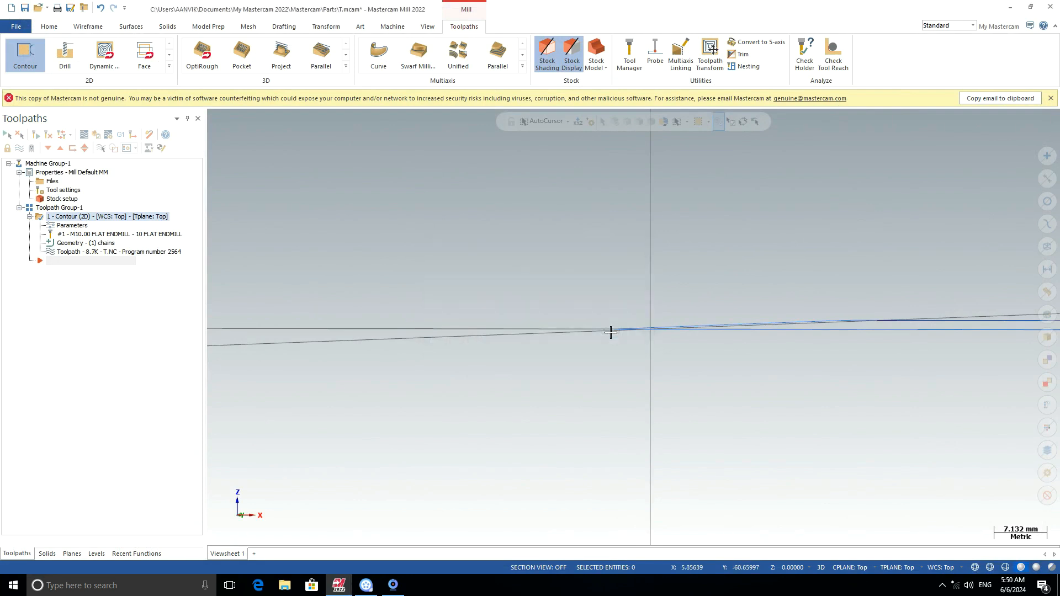
- Size the rectangular stock from all entities in the machine group's stock setup
double_click(54, 200)
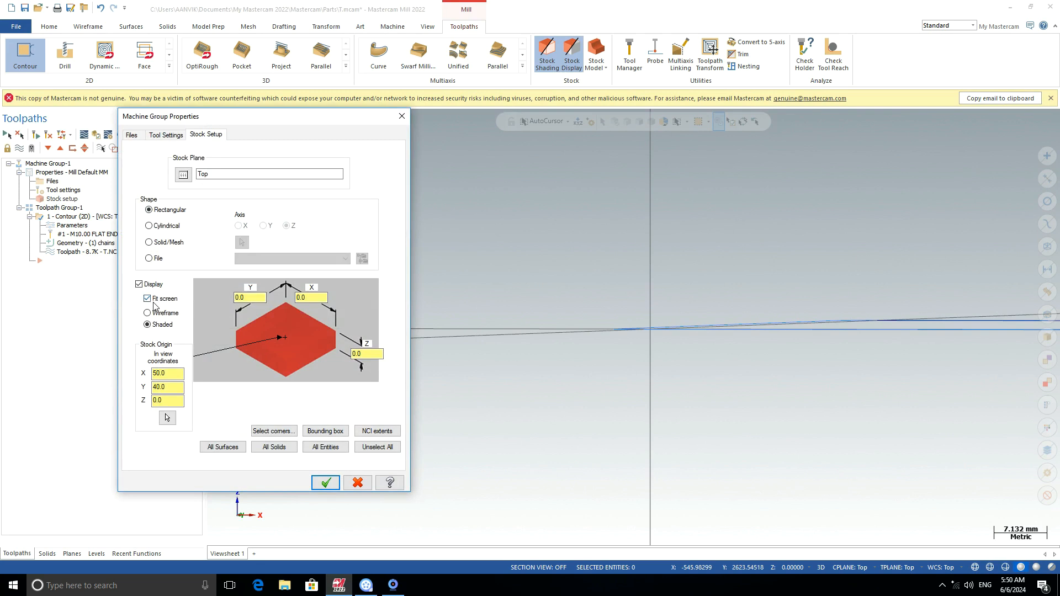
left_click(326, 447)
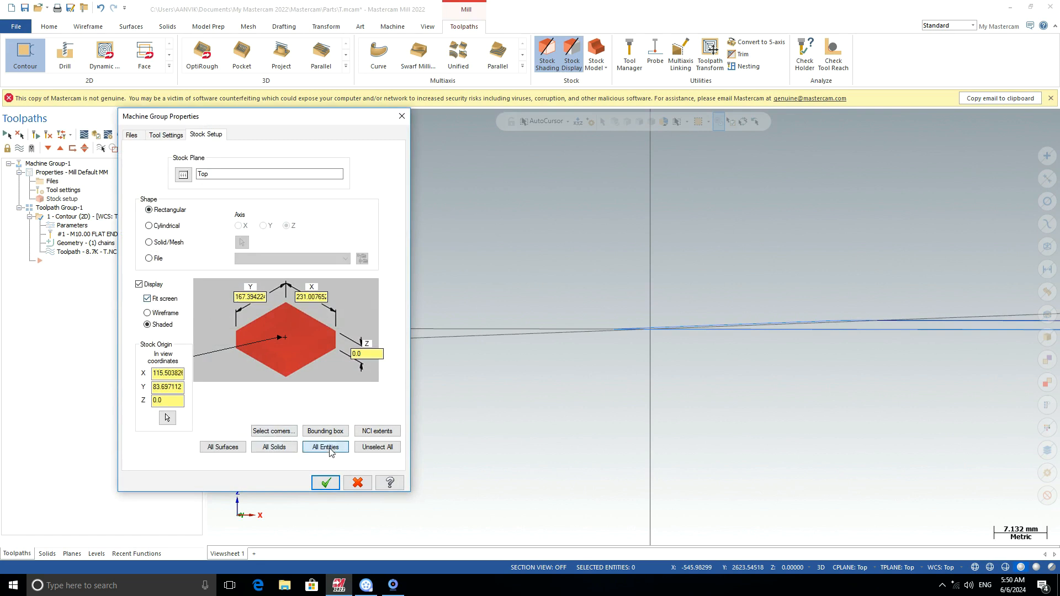
left_click(327, 483)
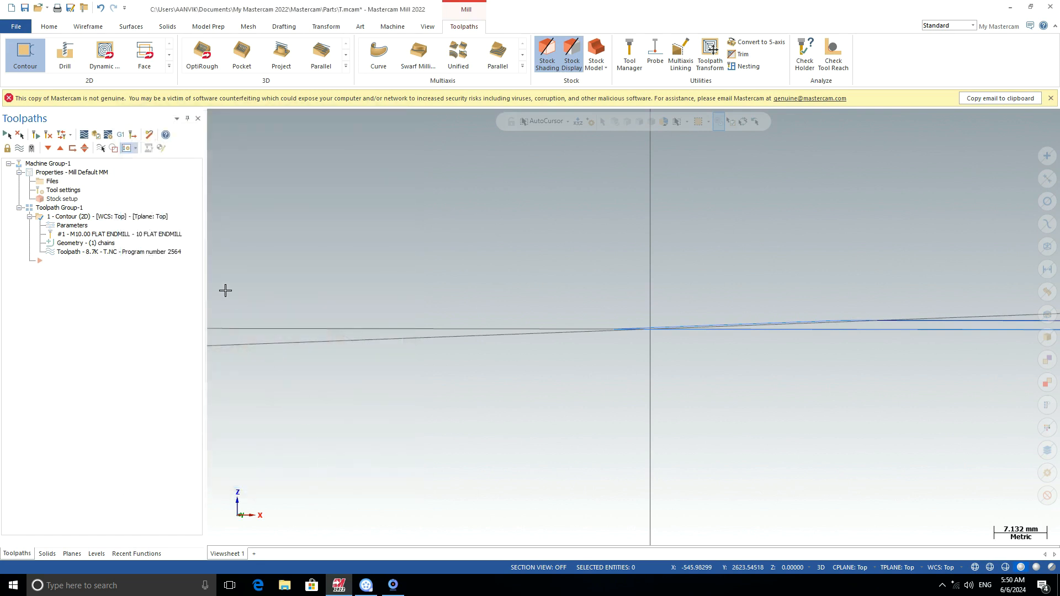
- Set the rectangular stock's Z thickness to 22 mm and inspect the shaded stock
left_click(56, 200)
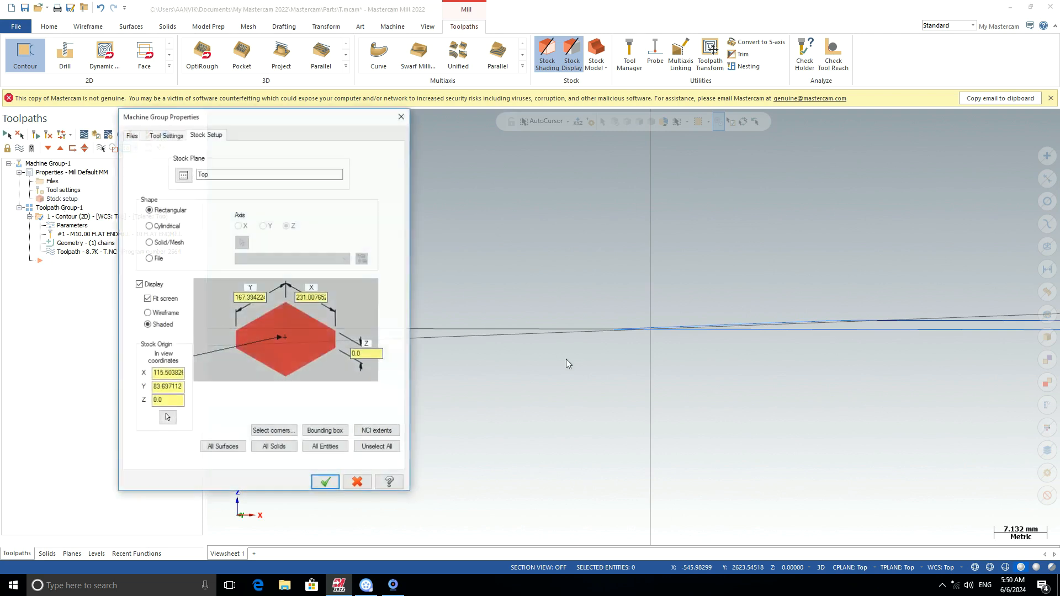
type("22")
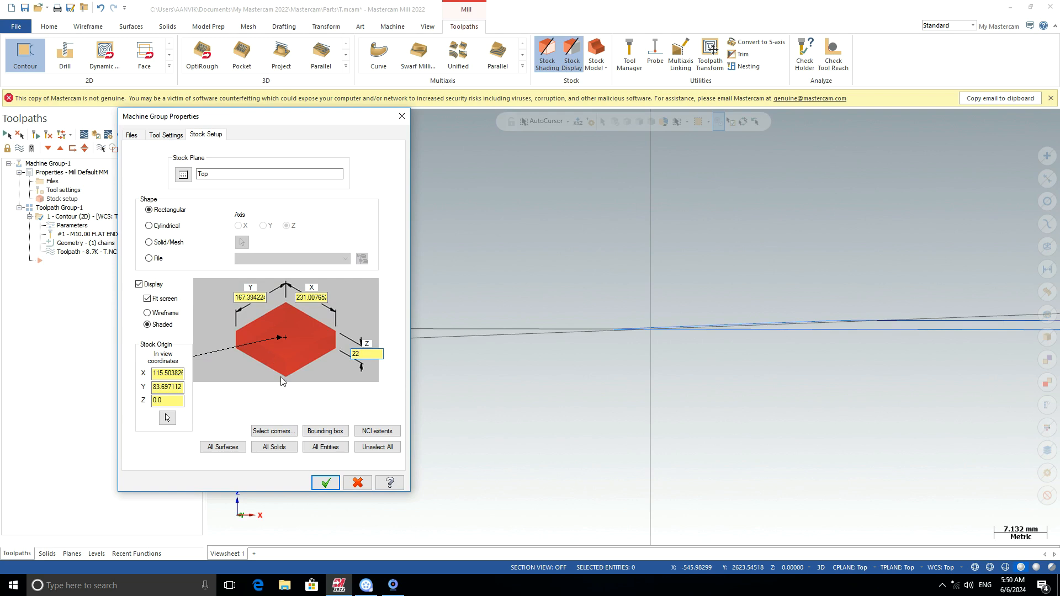
left_click(326, 483)
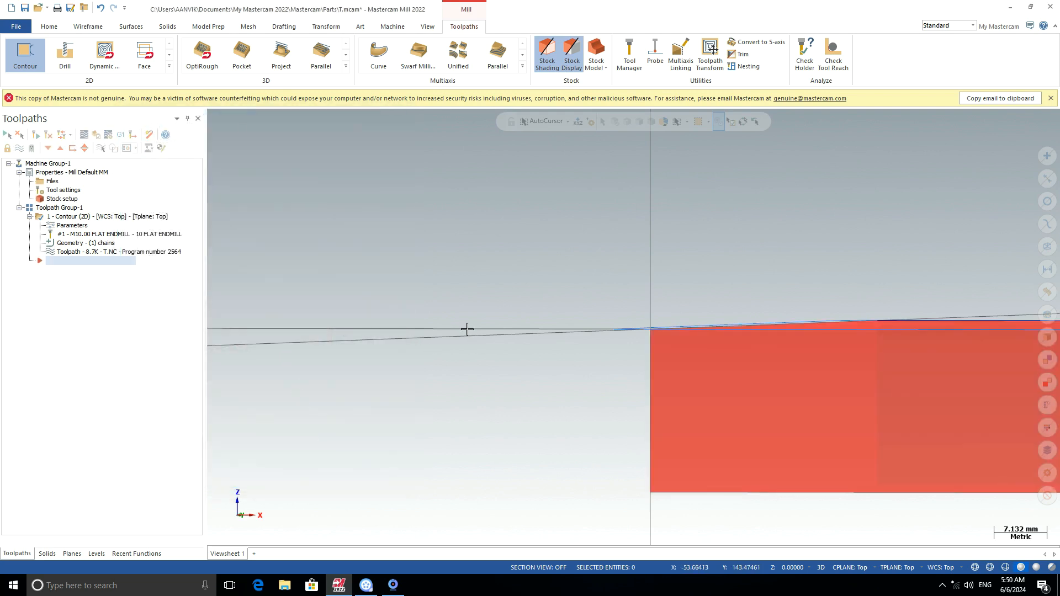
scroll(408, 261, "down", 2)
middle_click_drag(408, 260, 388, 292)
scroll(394, 292, "down", 3)
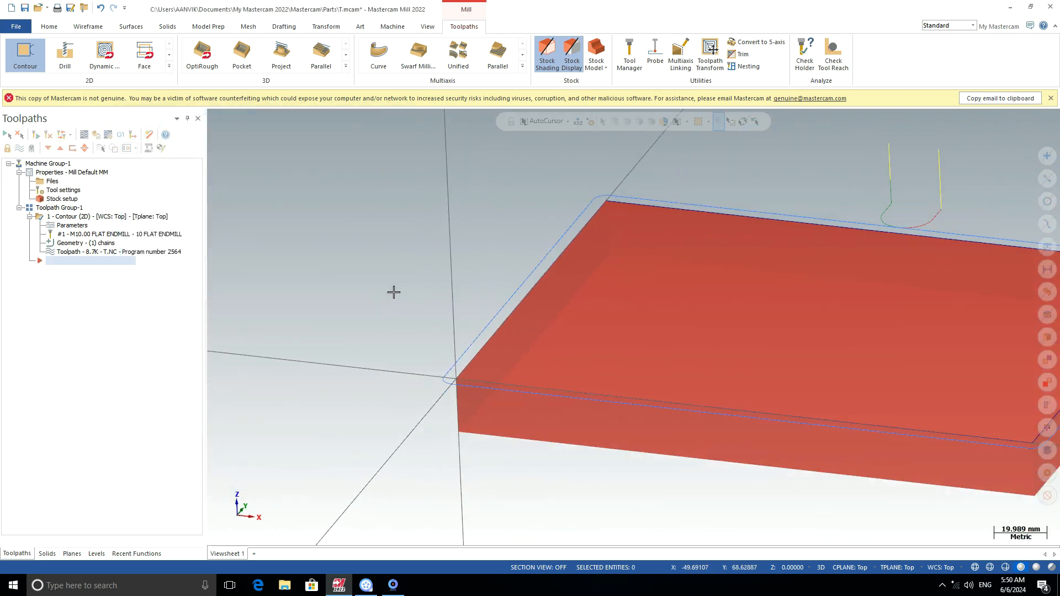
scroll(393, 292, "down", 3)
scroll(693, 273, "up", 2)
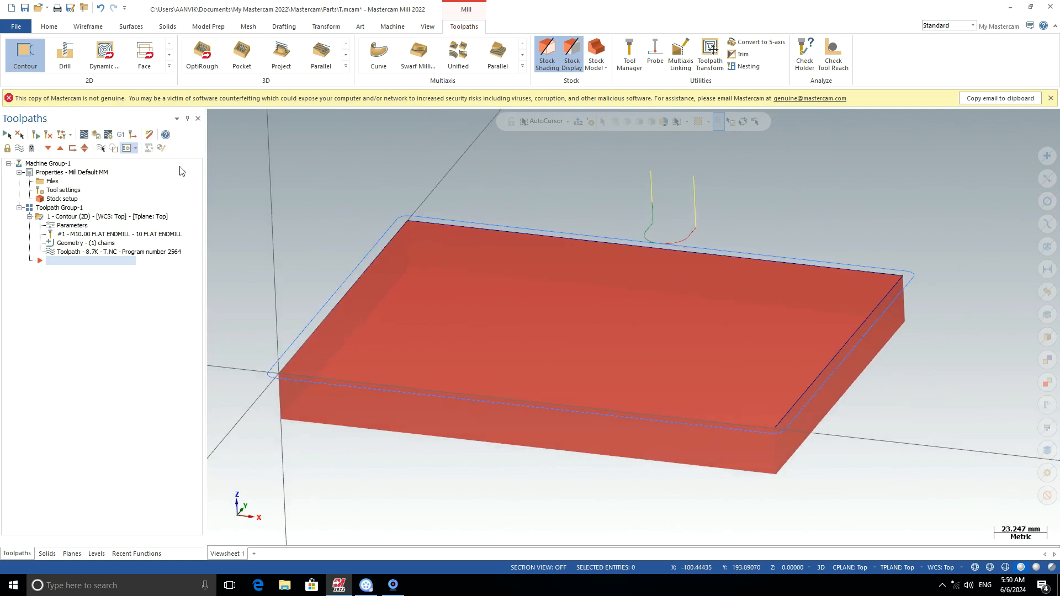
- Try to verify the contour toolpath on the 22 mm thick stock, cancelling the data processing
left_click(99, 134)
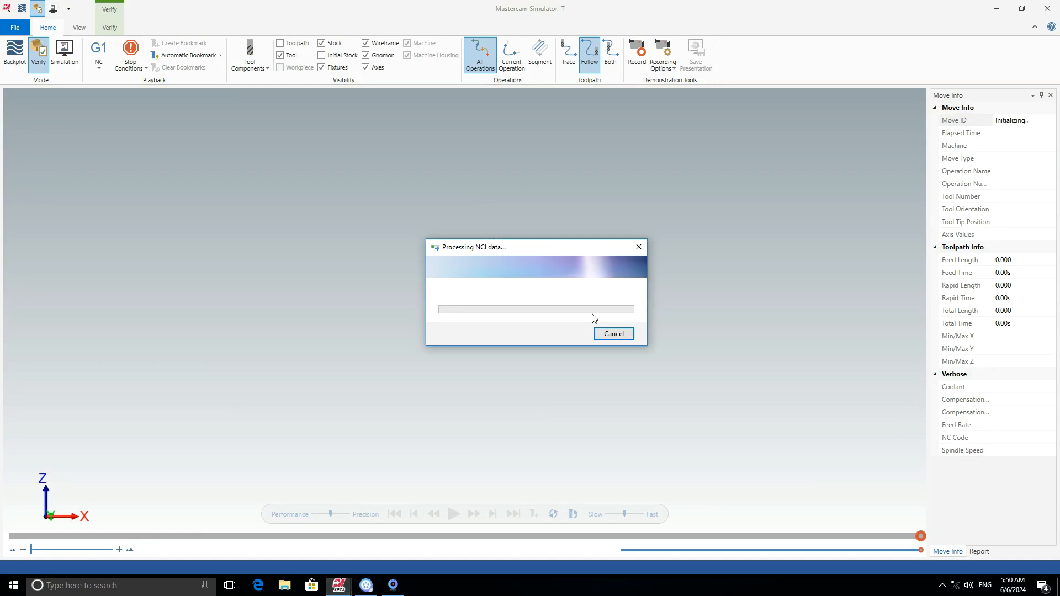
left_click(612, 335)
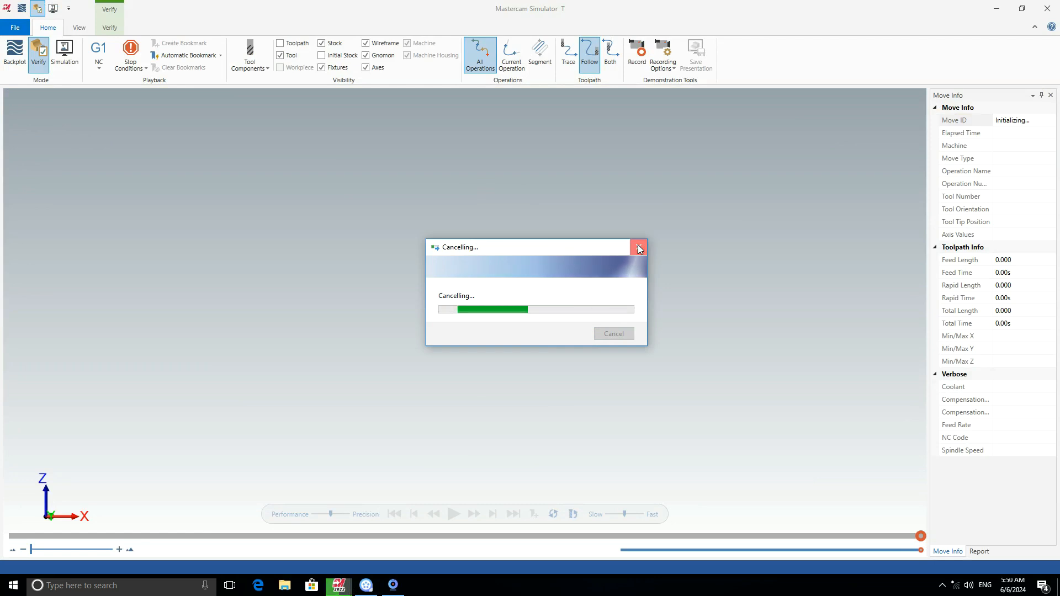
mouse_move(340, 593)
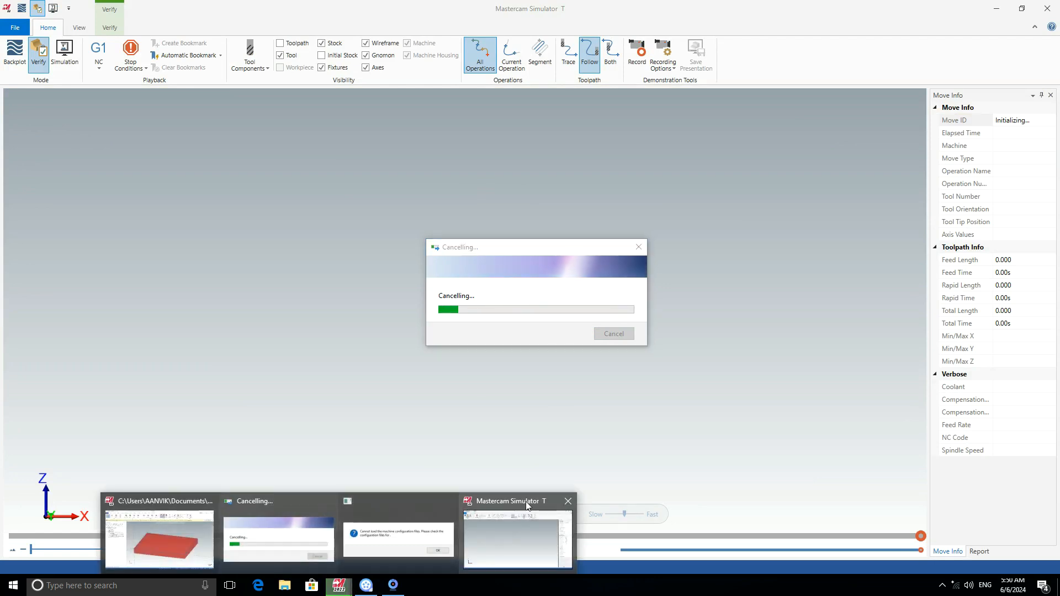
left_click(399, 532)
left_click(614, 316)
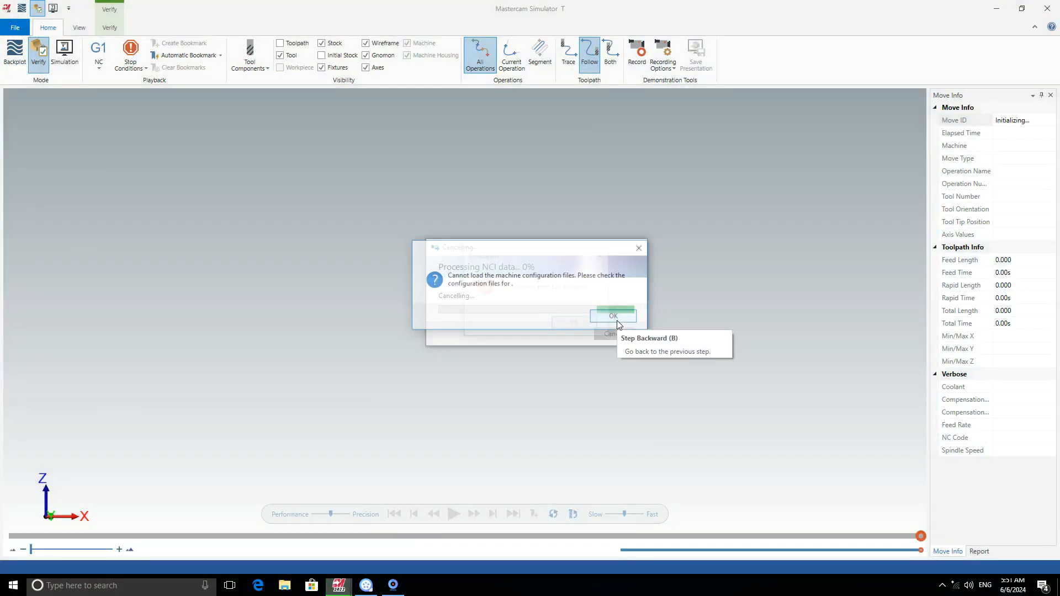
left_click(576, 324)
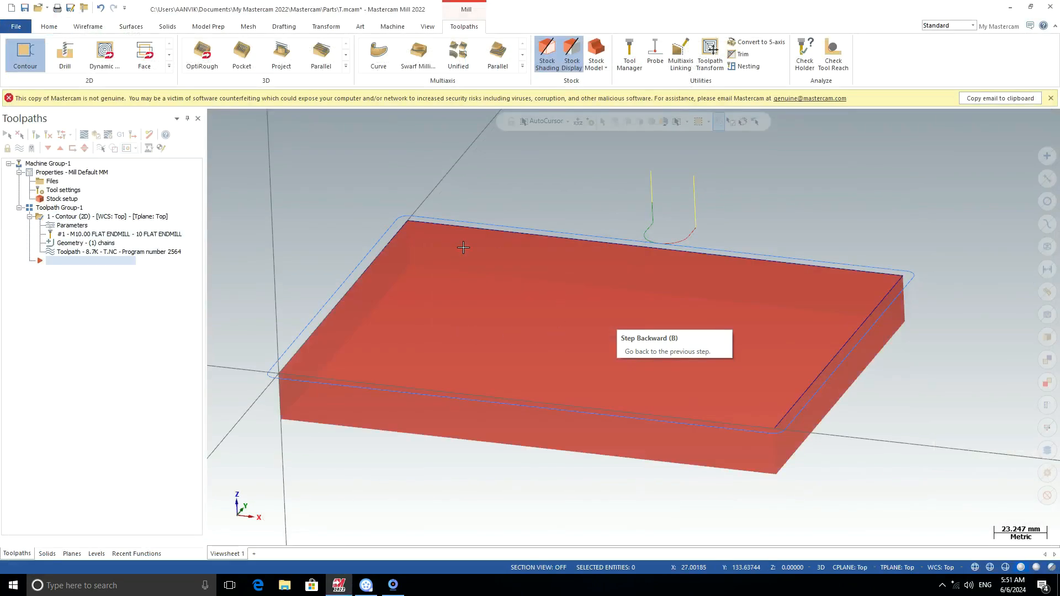
- Play the Verify simulation of the contour toolpath running outside the rectangle, and minimize the simulator
left_click(89, 136)
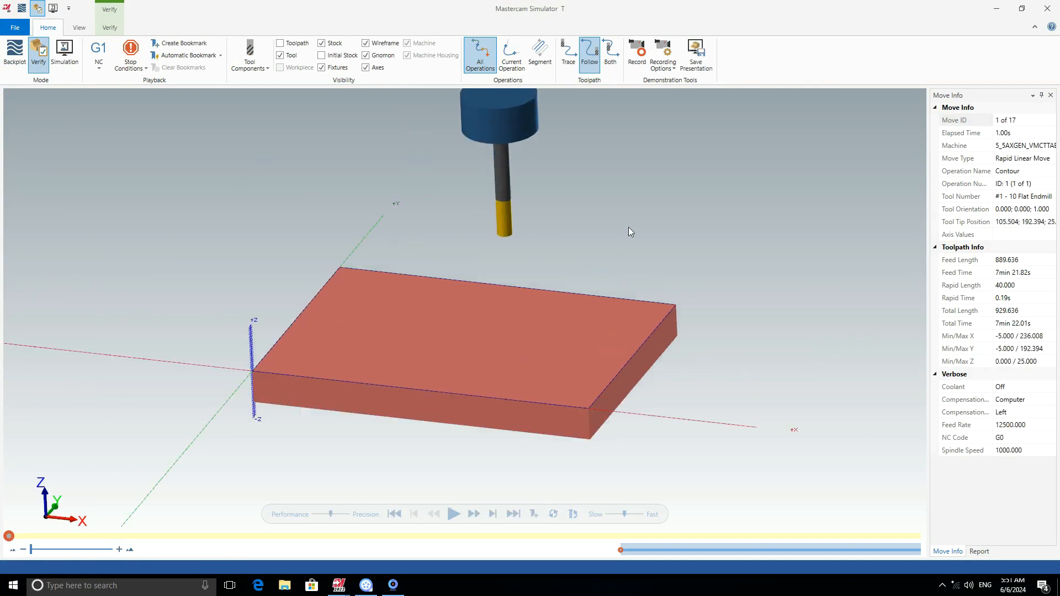
left_click(450, 514)
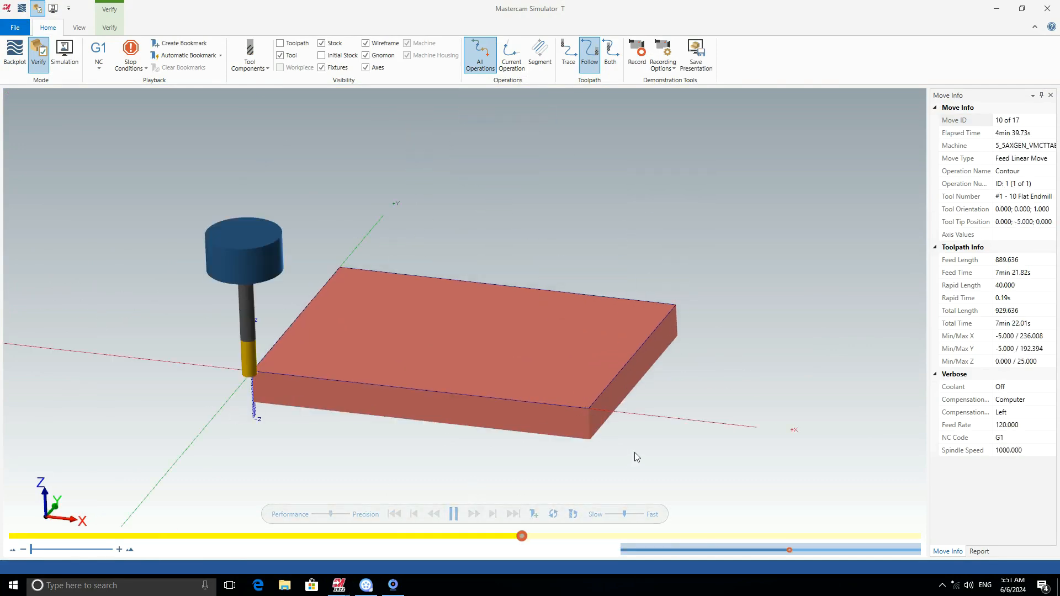
left_click(995, 9)
- Set the contour operation's compensation direction to Right and regenerate the toolpath
left_click(67, 228)
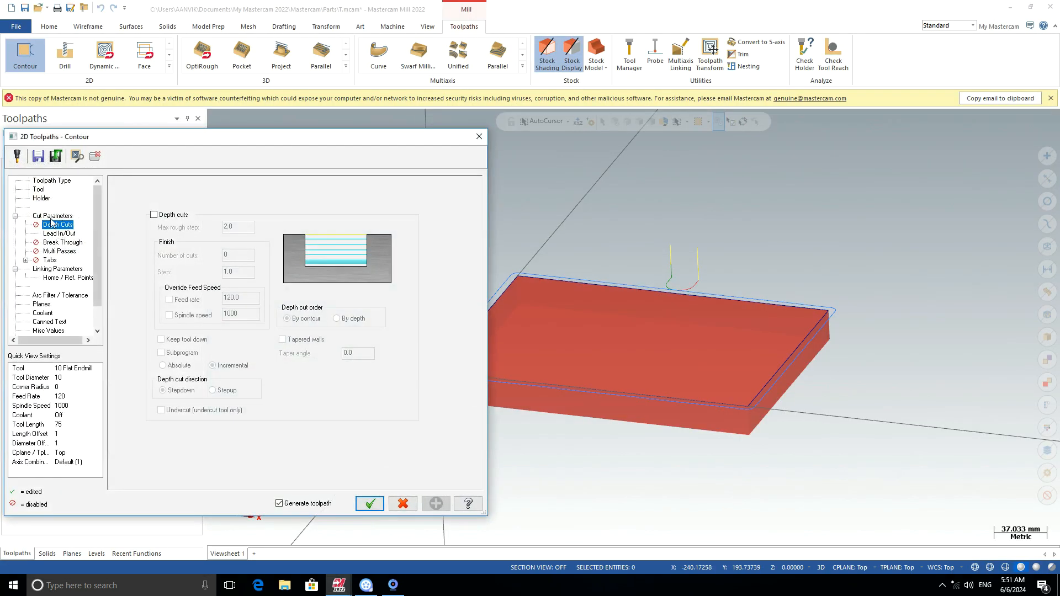
left_click(52, 216)
left_click(221, 222)
left_click(214, 240)
left_click(370, 503)
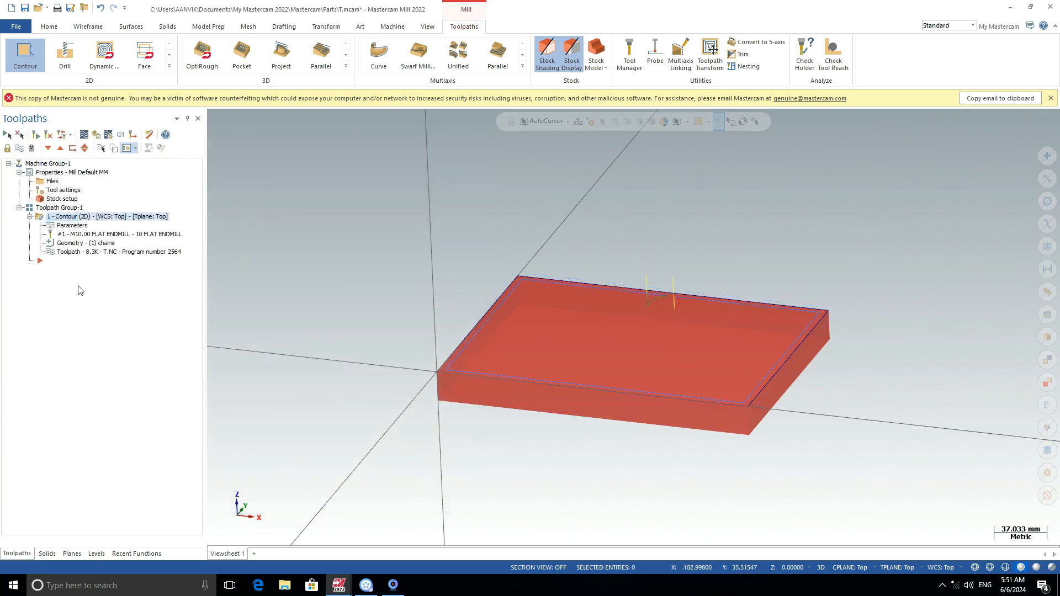
- Play the Verify simulation of the contour toolpath with Right compensation and close the simulator
left_click(86, 135)
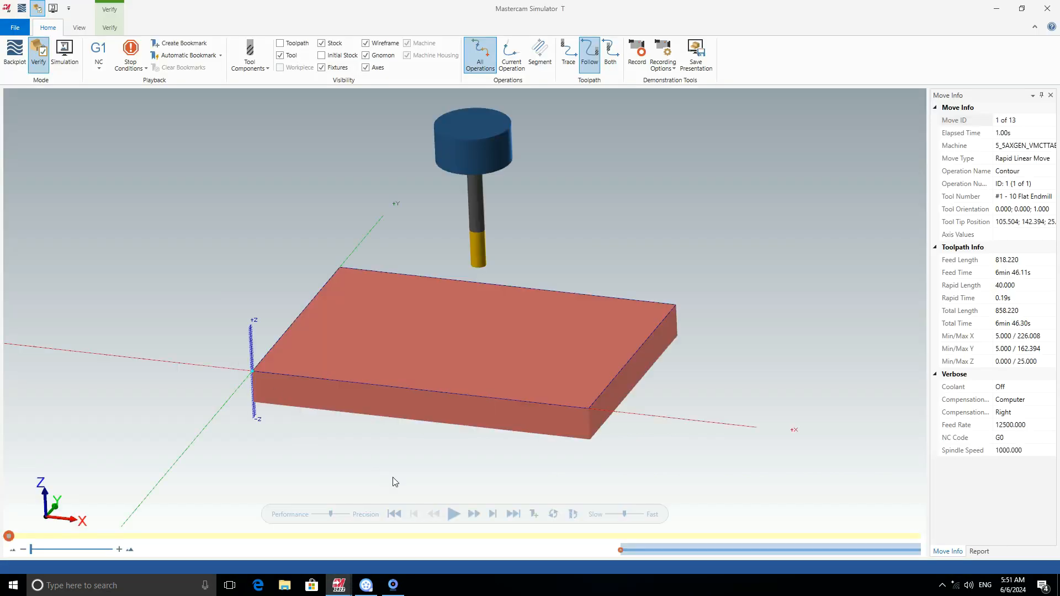
left_click(449, 512)
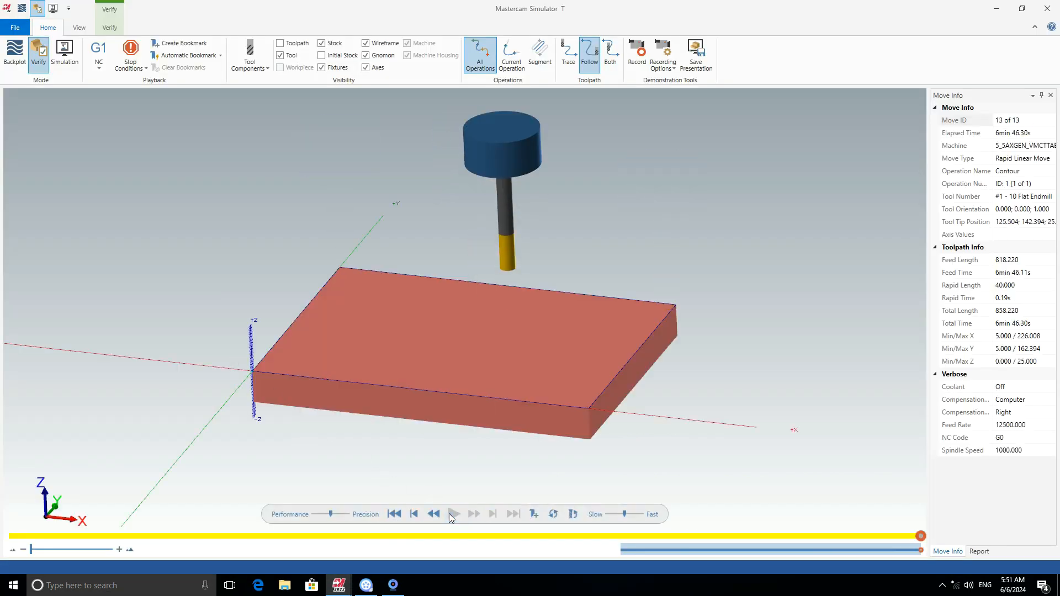
left_click(1046, 9)
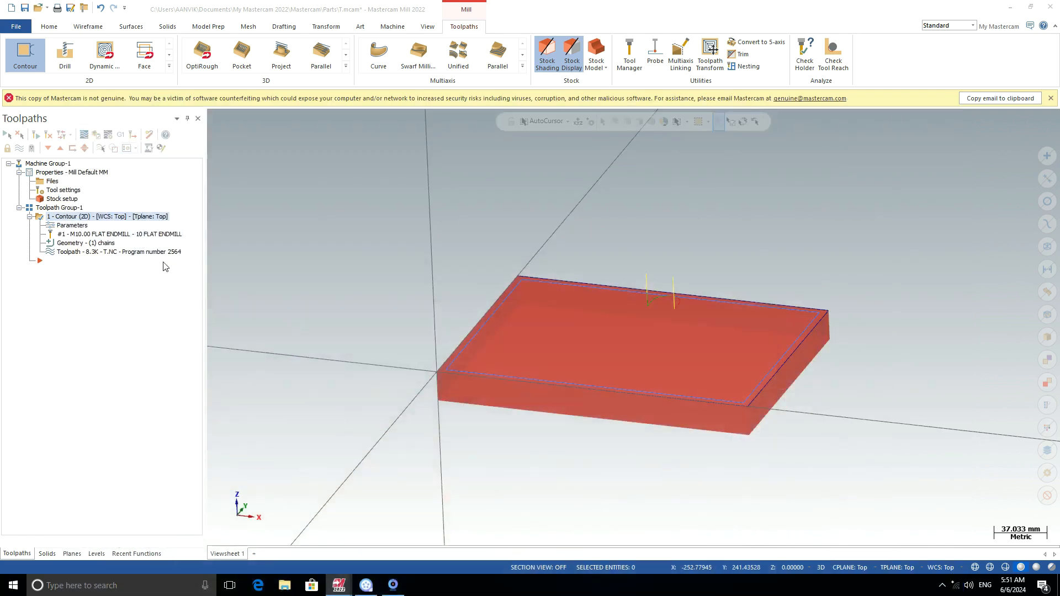
- Set the contour operation's linking depth to an absolute value of -1 mm and regenerate the toolpath
left_click(74, 226)
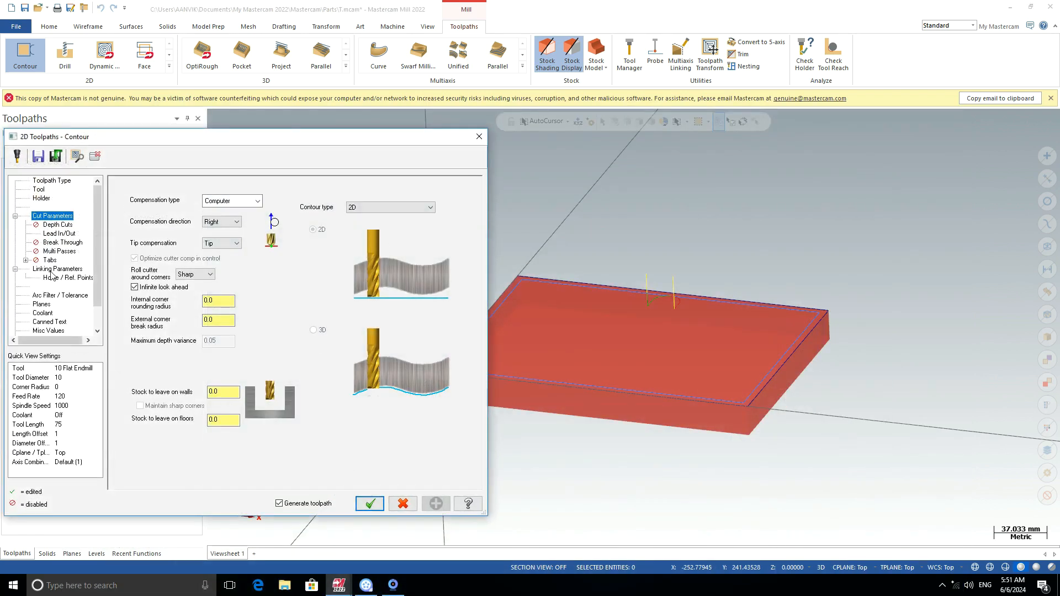
left_click(55, 270)
left_click(345, 405)
double_click(310, 405)
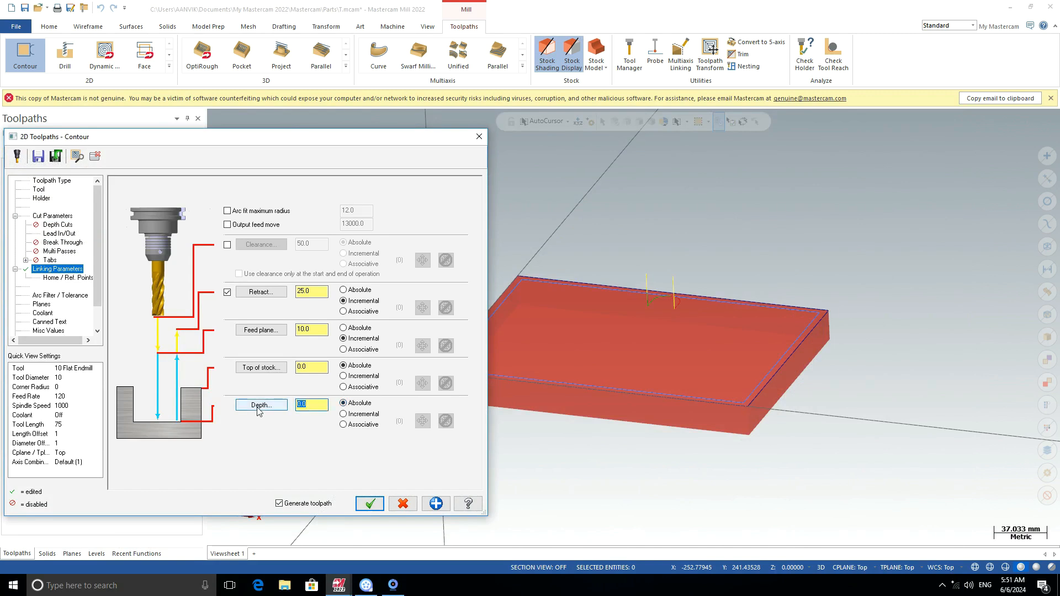
left_click(370, 504)
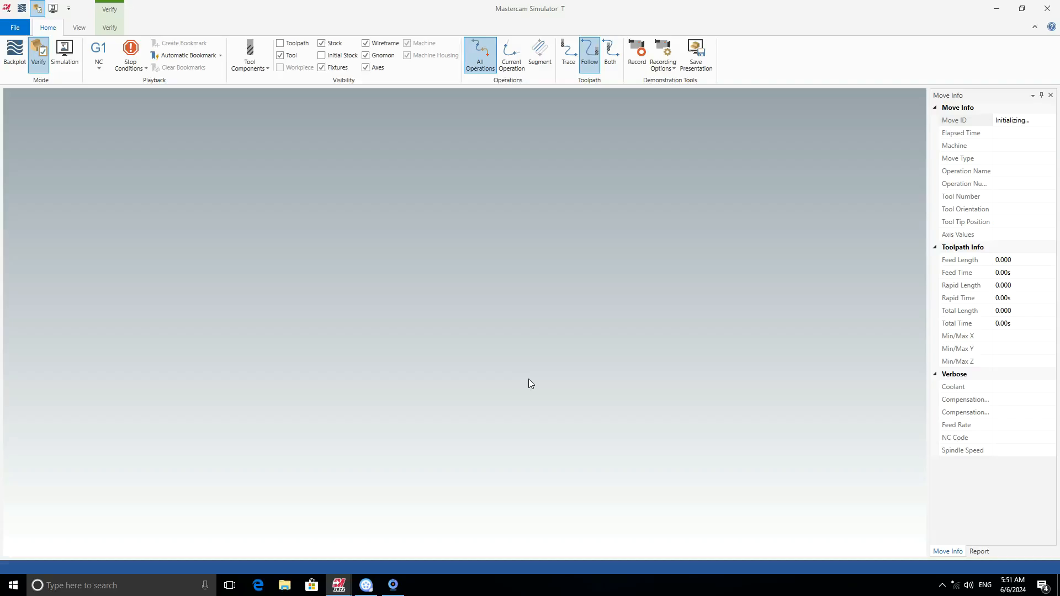
- Play the Verify simulation of the contour at 1 mm depth, inspect the cut around the stock edge, and close the simulator
left_click(453, 514)
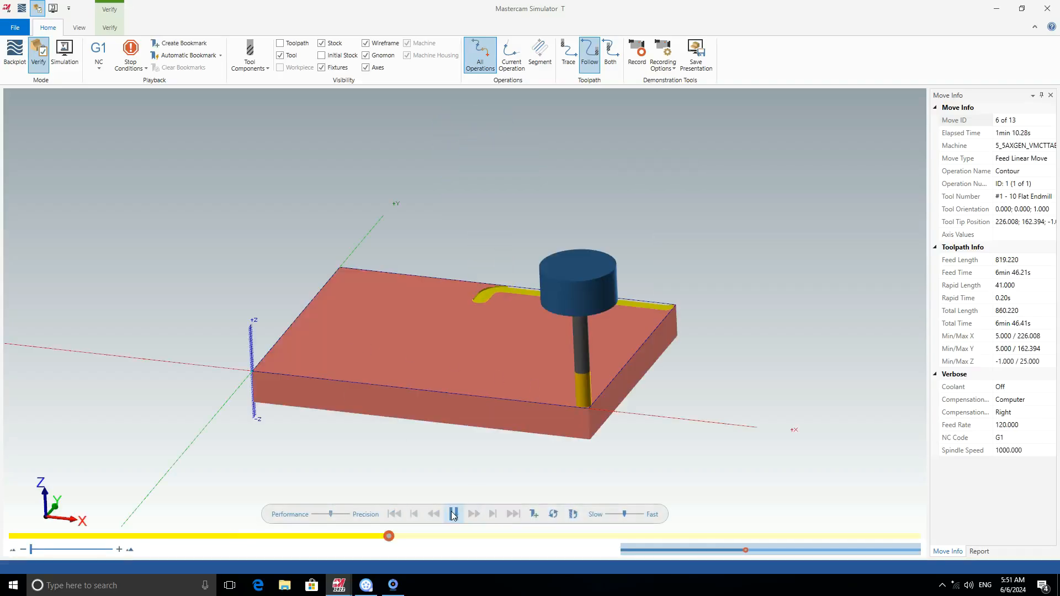
scroll(543, 288, "up", 6)
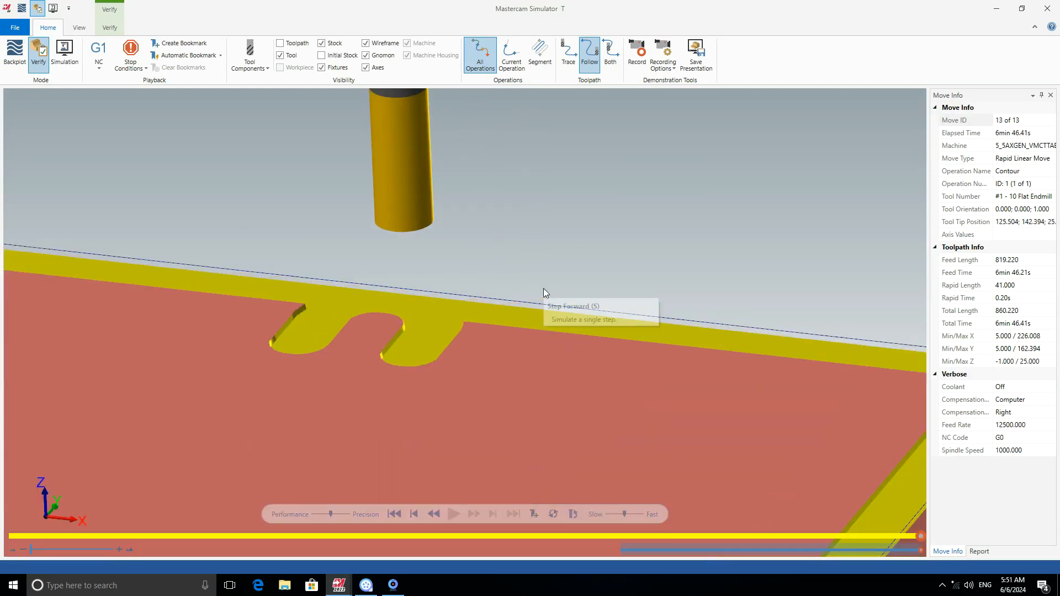
scroll(543, 288, "down", 5)
mouse_move(451, 326)
middle_mouse_down()
mouse_move(446, 353)
mouse_move(441, 337)
middle_mouse_up()
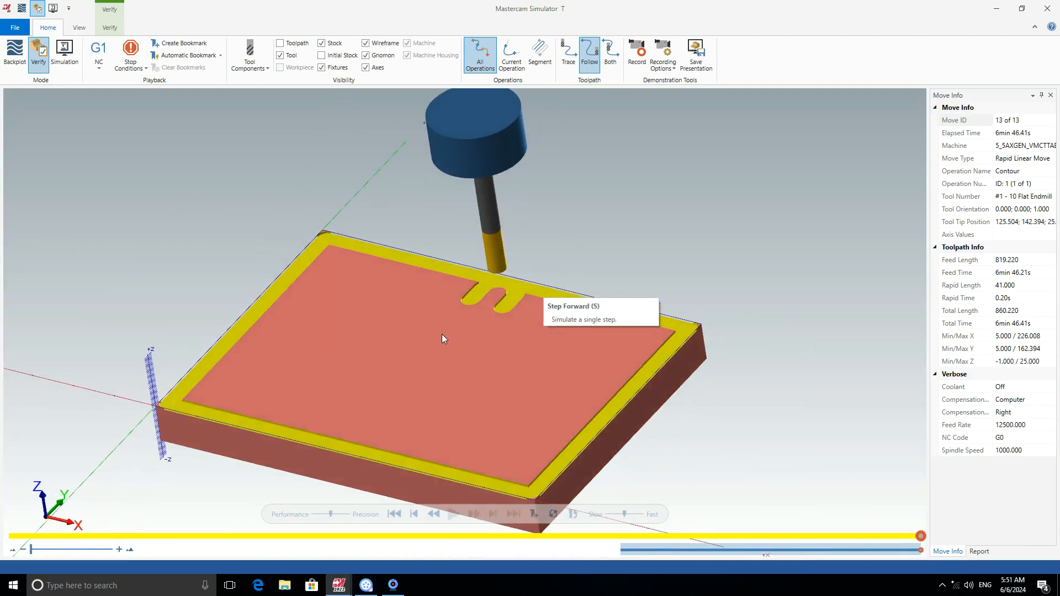
left_click(1048, 8)
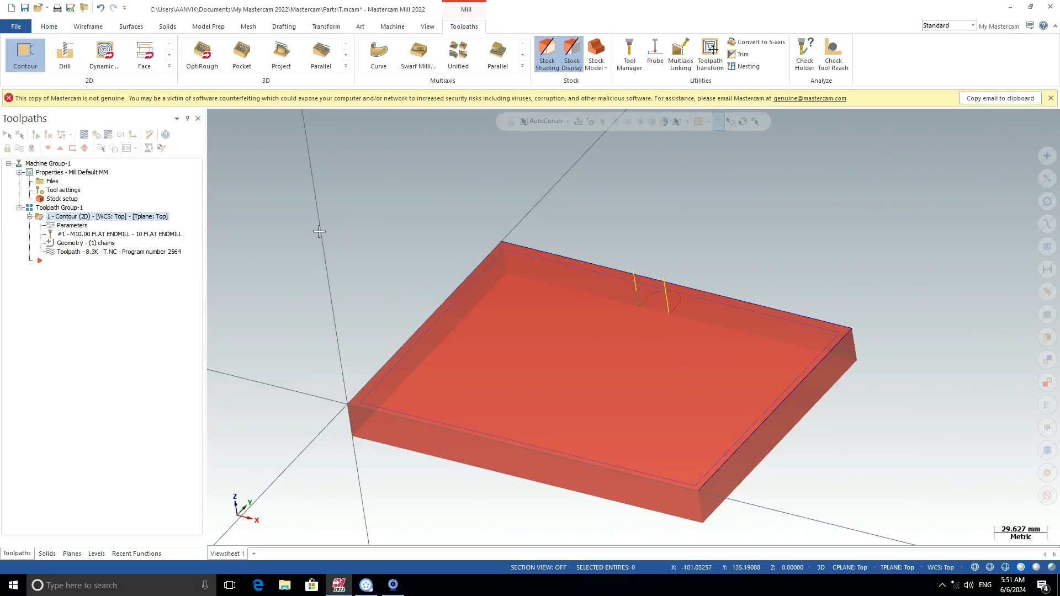
scroll(409, 370, "down", 1)
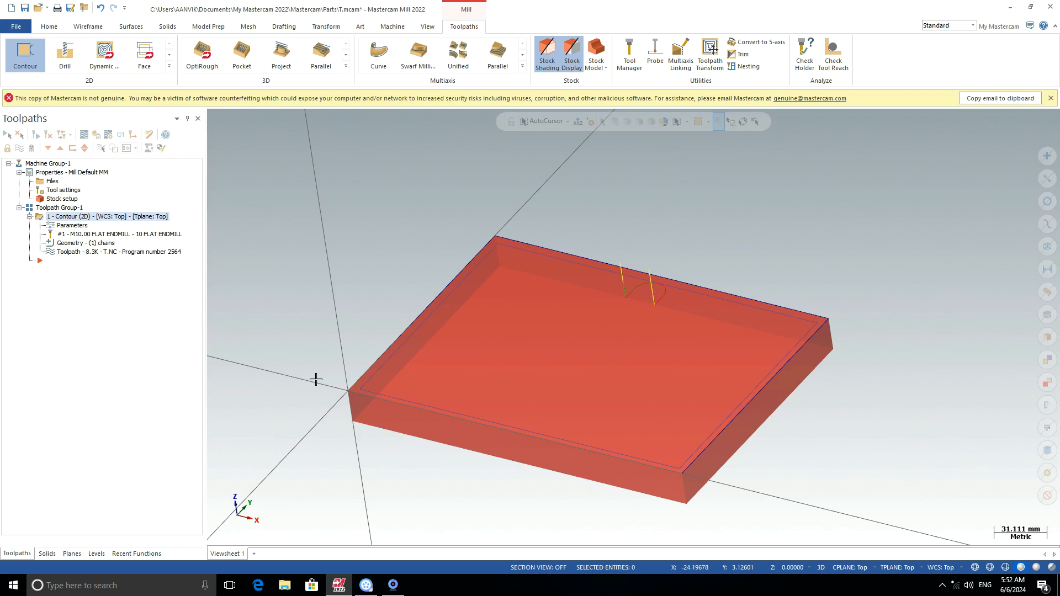
scroll(520, 328, "up", 4)
scroll(494, 284, "down", 5)
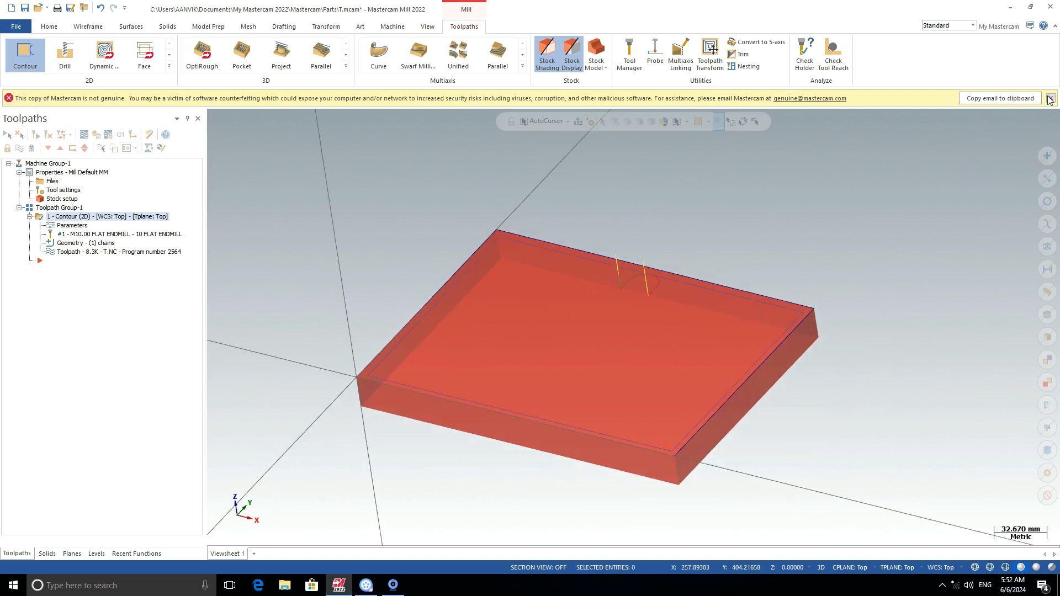
scroll(587, 281, "up", 3)
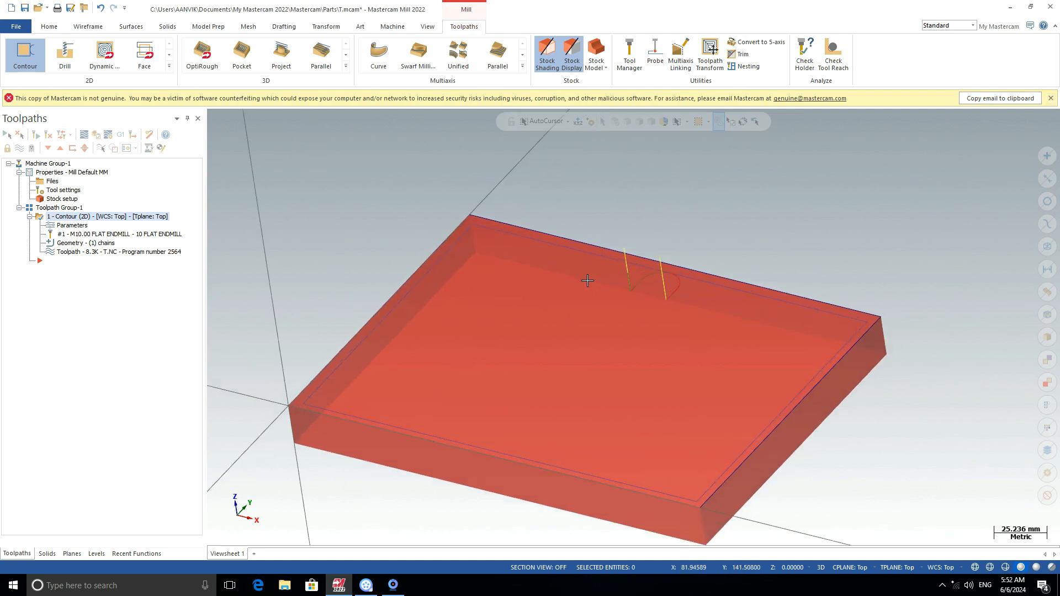
scroll(447, 256, "up", 2)
scroll(447, 257, "down", 3)
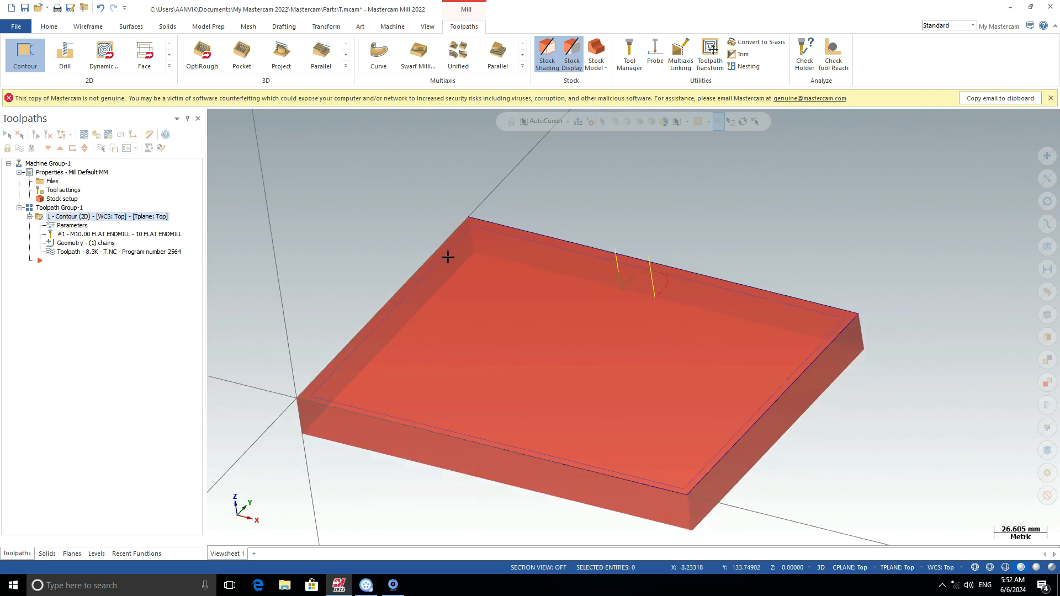